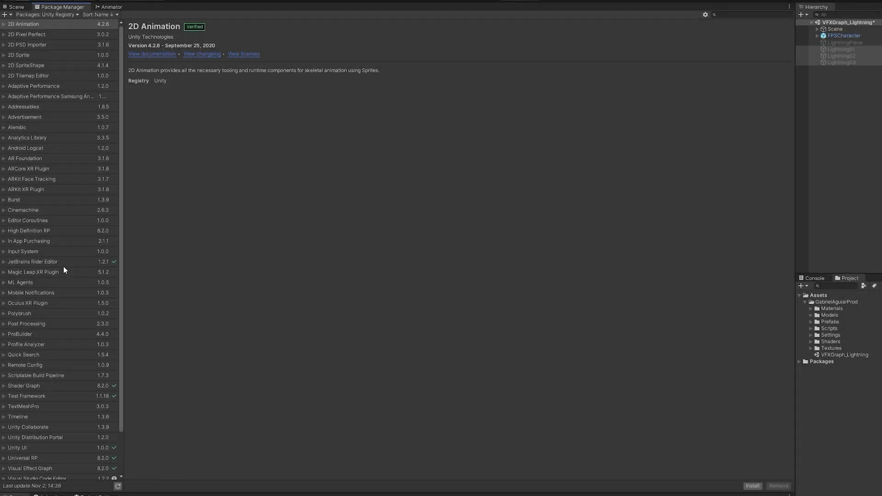
Step: Review the Shader Graph and Visual Effect Graph package details in the Unity Registry list, then return to the scene
{"action": "scroll", "coordinate": [69, 294], "scroll_direction": "down", "scroll_amount": 3}
{"action": "left_click", "coordinate": [26, 340]}
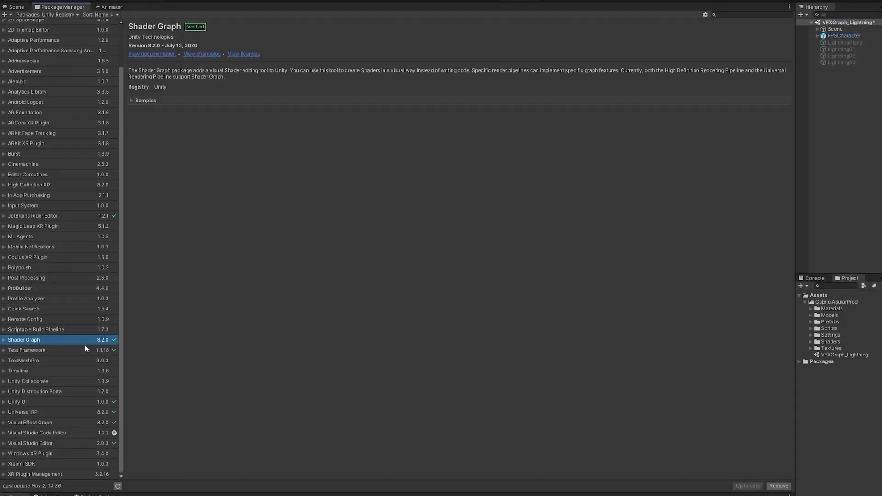
{"action": "left_click", "coordinate": [39, 421]}
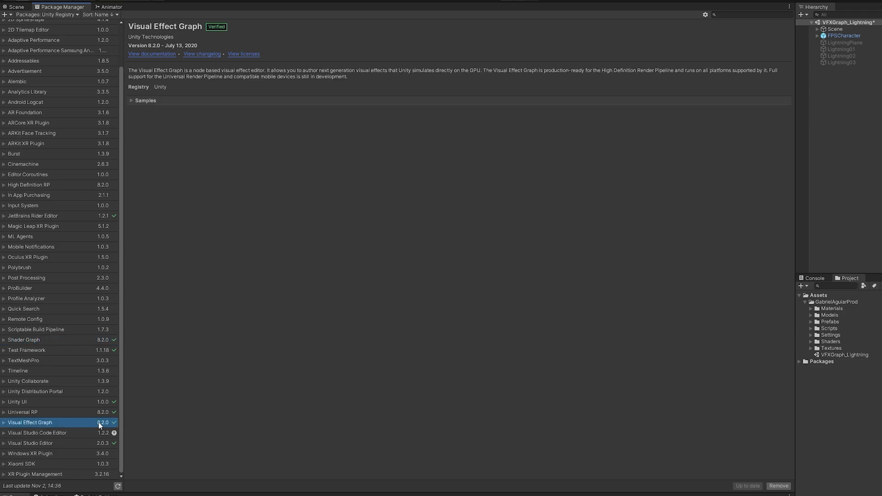
{"action": "left_click", "coordinate": [71, 340]}
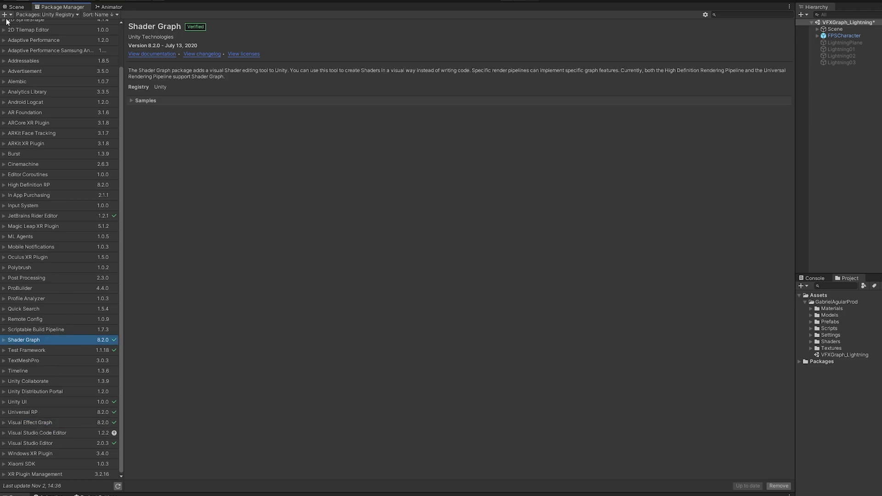
{"action": "left_click", "coordinate": [14, 7]}
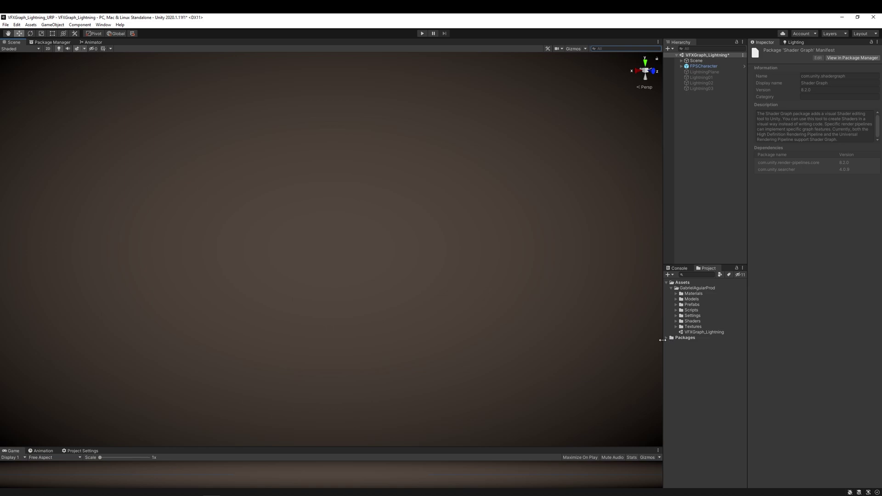
{"action": "left_click_drag", "start_coordinate": [663, 340], "coordinate": [655, 341]}
Step: Activate the LightningPlane object and examine its mesh in Wireframe and Shaded modes from different angles
{"action": "left_click", "coordinate": [740, 71]}
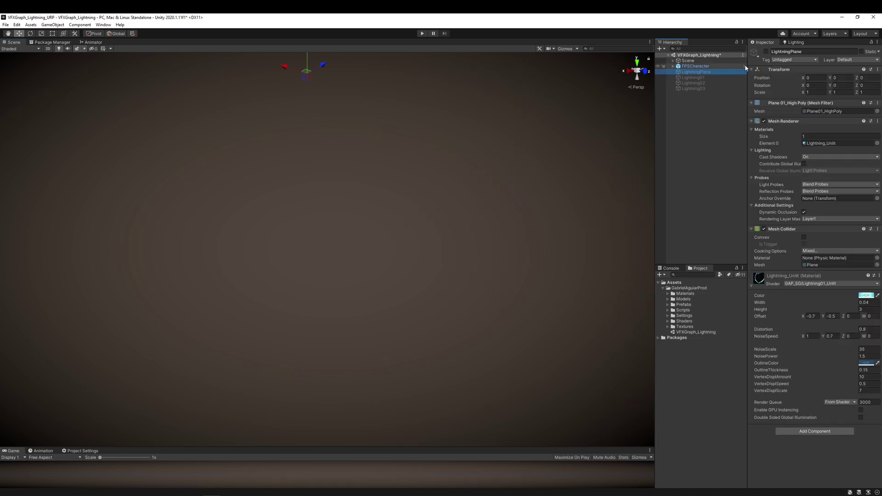
{"action": "left_click", "coordinate": [766, 52]}
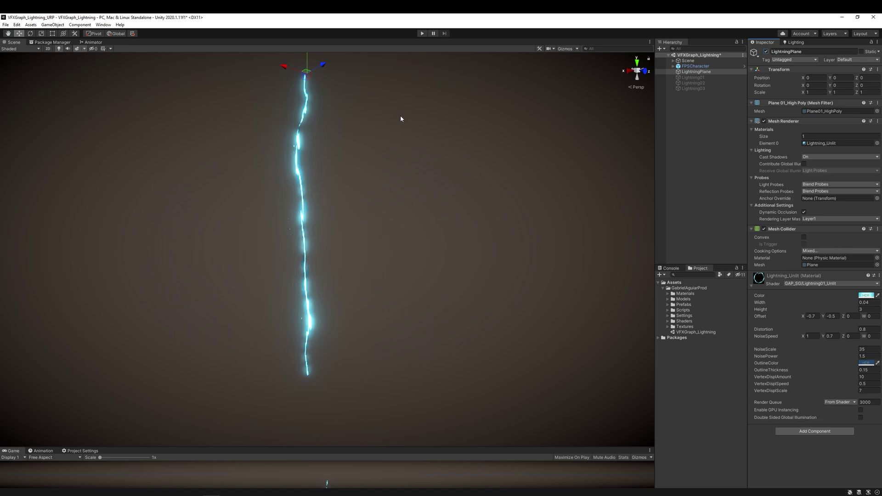
{"action": "left_click", "coordinate": [38, 49]}
{"action": "left_click", "coordinate": [18, 67]}
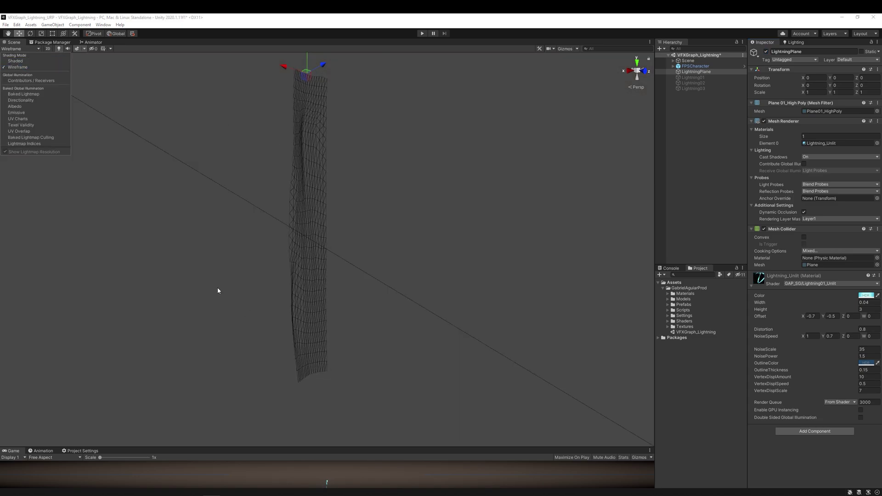
{"action": "left_click", "coordinate": [16, 61]}
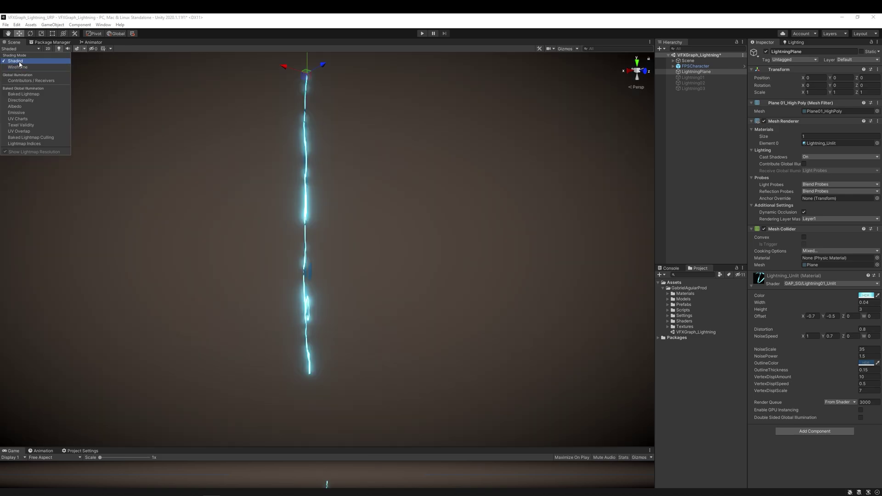
{"action": "mouse_move", "coordinate": [368, 183]}
{"action": "right_mouse_down"}
{"action": "mouse_move", "coordinate": [331, 187]}
{"action": "mouse_move", "coordinate": [312, 165]}
{"action": "right_mouse_up"}
{"action": "left_click_drag", "start_coordinate": [313, 166], "coordinate": [296, 169], "text": "alt"}
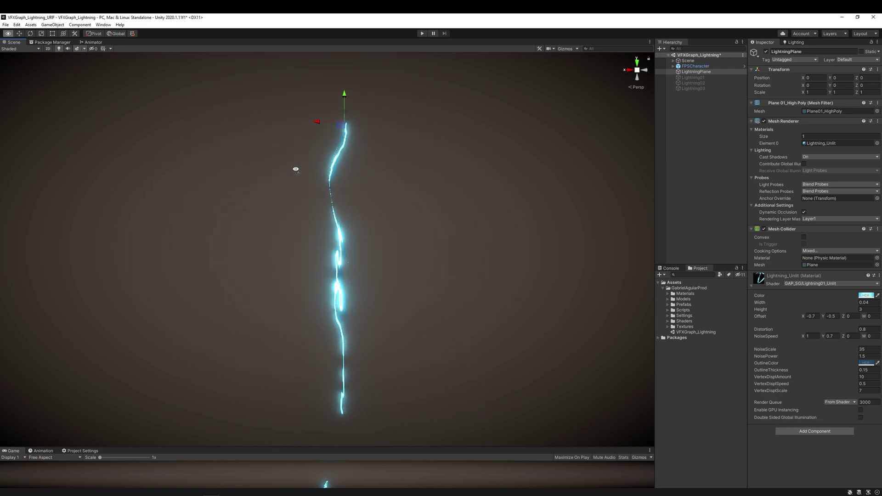
Step: Create a VFX Shader Graph in the Shaders folder and name it LightningTut_VFXGraph
{"action": "double_click", "coordinate": [679, 322]}
{"action": "right_click", "coordinate": [679, 323]}
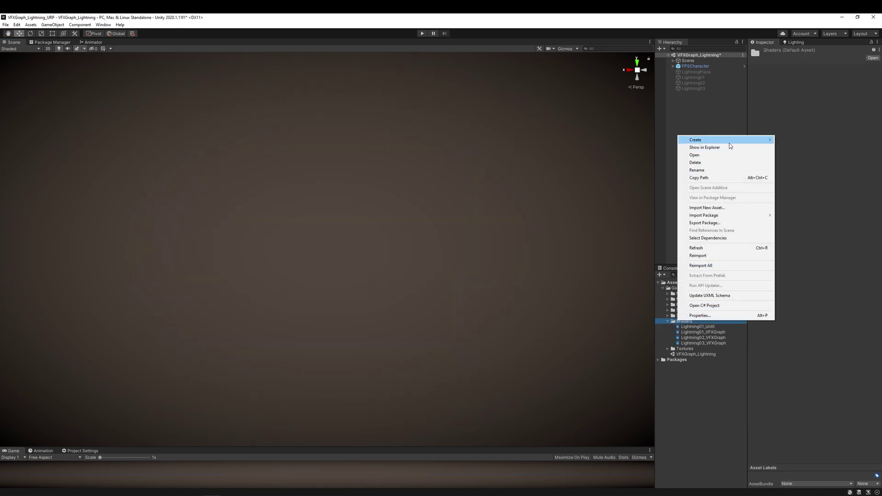
{"action": "mouse_move", "coordinate": [731, 143]}
{"action": "mouse_move", "coordinate": [805, 159]}
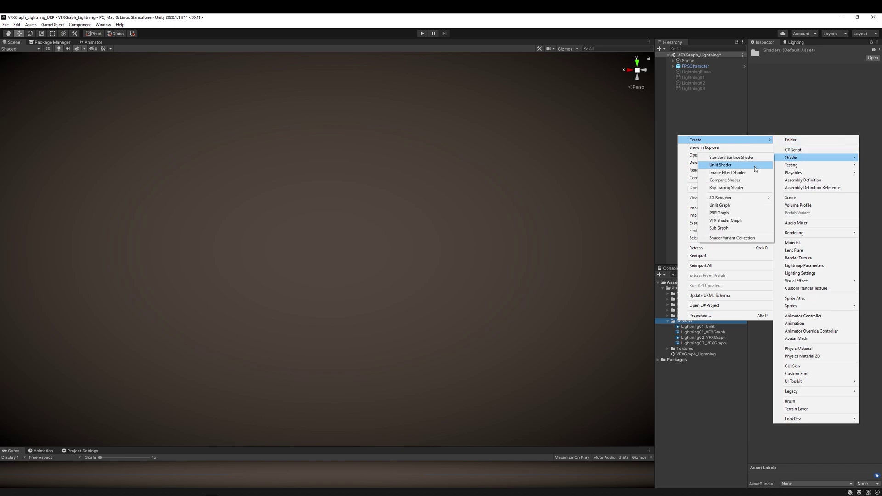
{"action": "left_click", "coordinate": [726, 222]}
{"action": "type", "text": "LightningTut"}
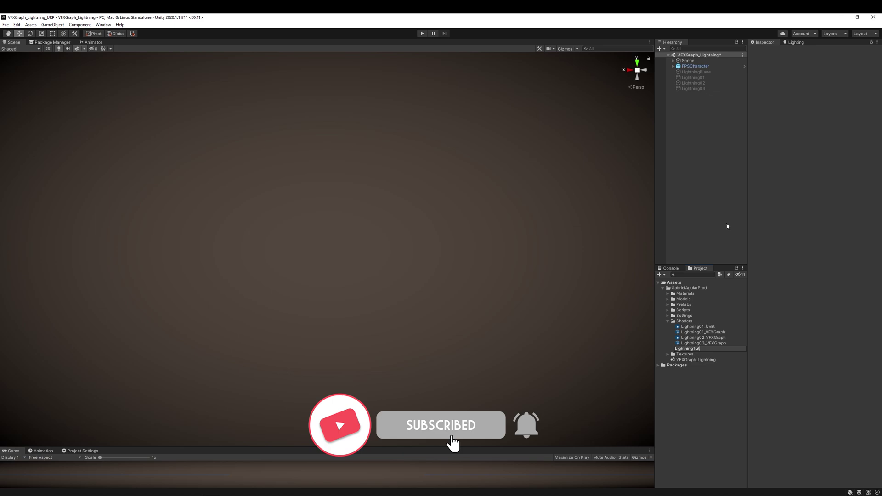
{"action": "double_click", "coordinate": [712, 350]}
{"action": "type", "text": "_V"}
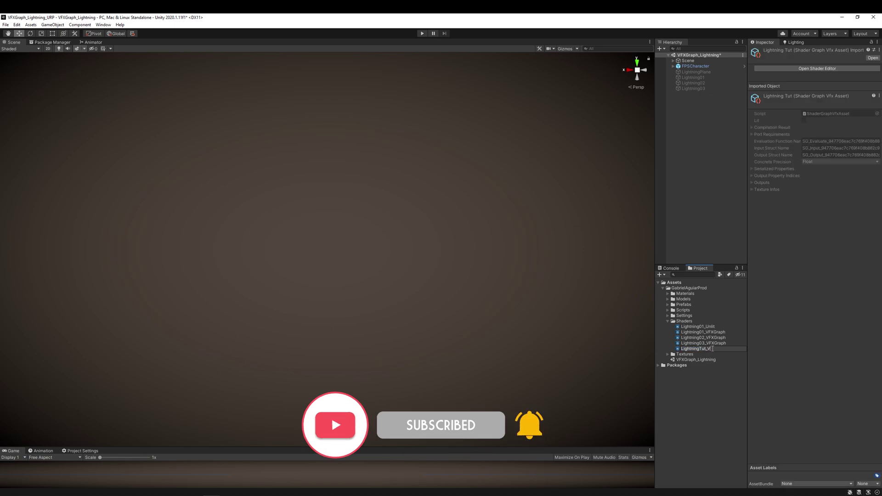
{"action": "type", "text": "FXGraph"}
{"action": "key", "text": "Return"}
Step: Open the LightningTut_VFXGraph shader graph for editing
{"action": "double_click", "coordinate": [713, 350]}
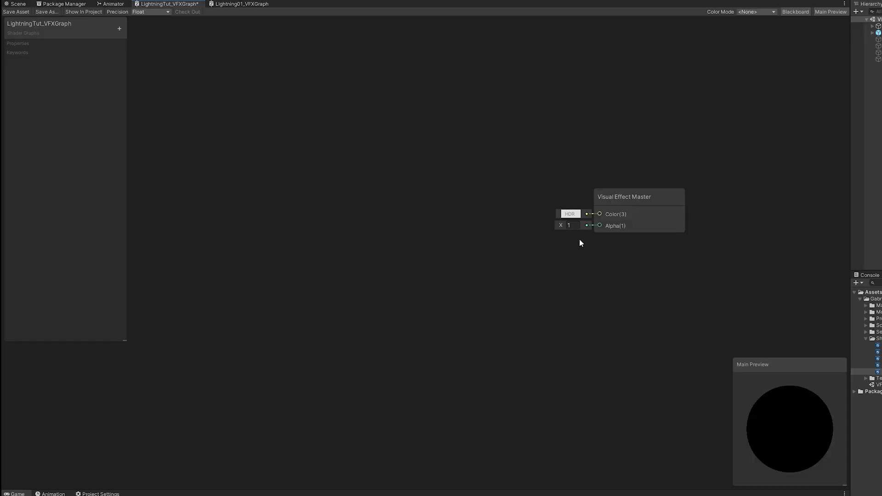
{"action": "middle_click_drag", "start_coordinate": [580, 239], "coordinate": [540, 234]}
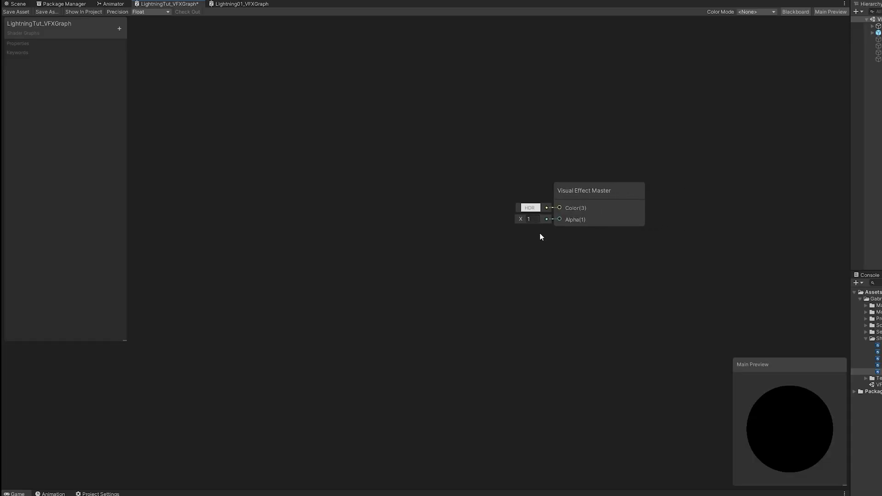
{"action": "scroll", "coordinate": [506, 248], "scroll_direction": "down", "scroll_amount": 3}
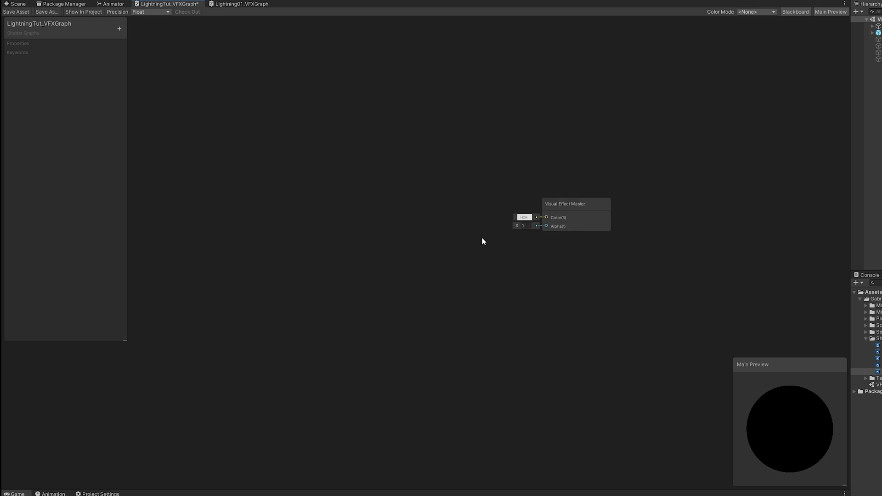
{"action": "middle_click_drag", "start_coordinate": [482, 238], "coordinate": [453, 240]}
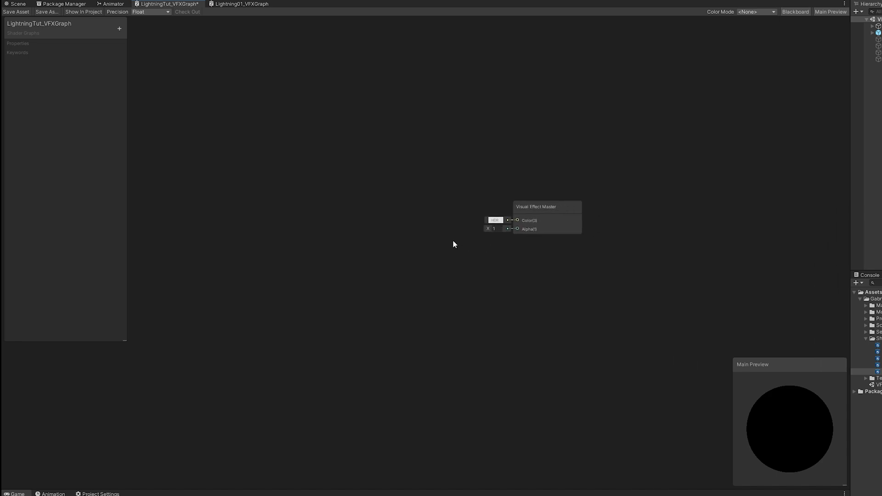
{"action": "scroll", "coordinate": [454, 241], "scroll_direction": "up", "scroll_amount": 1}
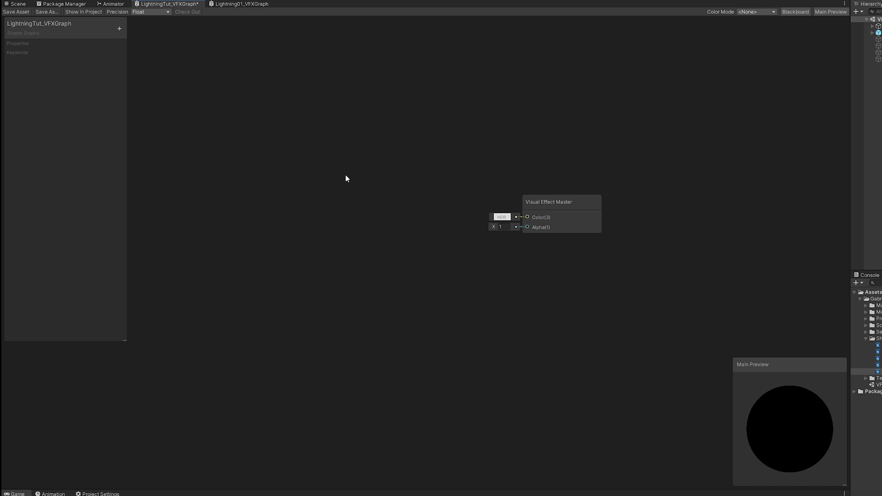
Step: Add a Rectangle node before the Visual Effect Master and set its width to 0.16 and height to 1.5
{"action": "key", "text": "space"}
{"action": "type", "text": "rect"}
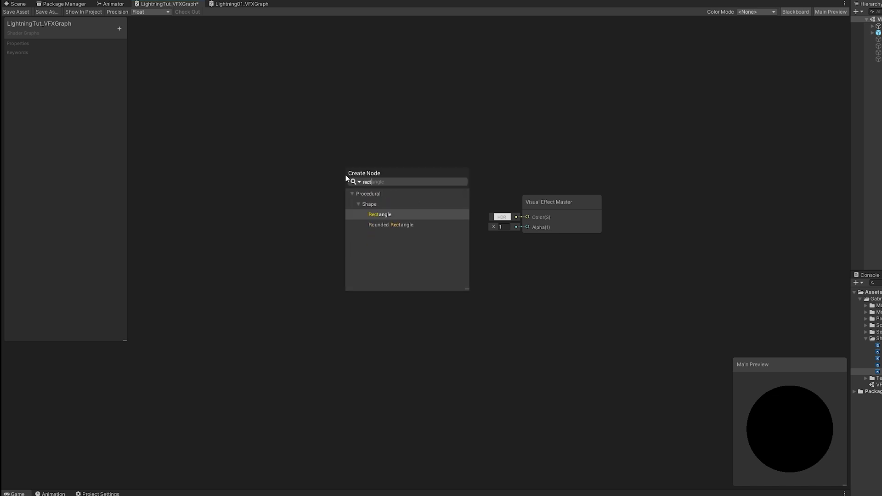
{"action": "key", "text": "Return"}
{"action": "left_click_drag", "start_coordinate": [394, 207], "coordinate": [339, 180]}
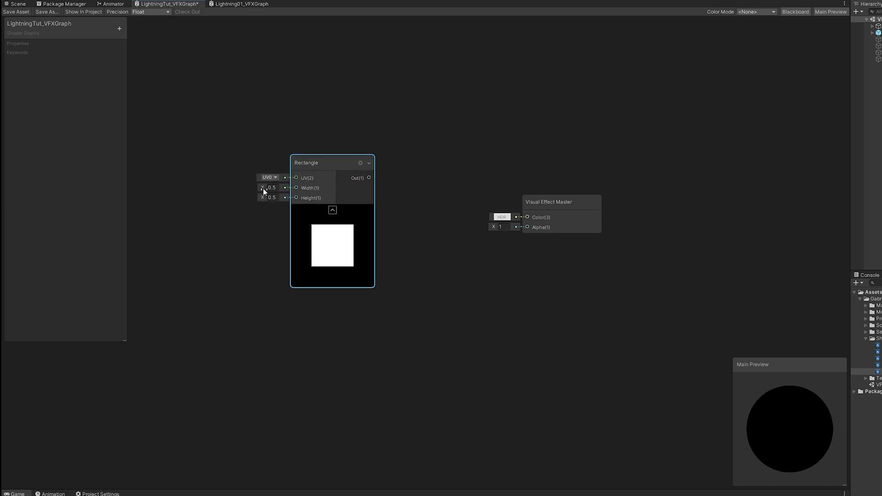
{"action": "left_click_drag", "start_coordinate": [265, 188], "coordinate": [256, 188]}
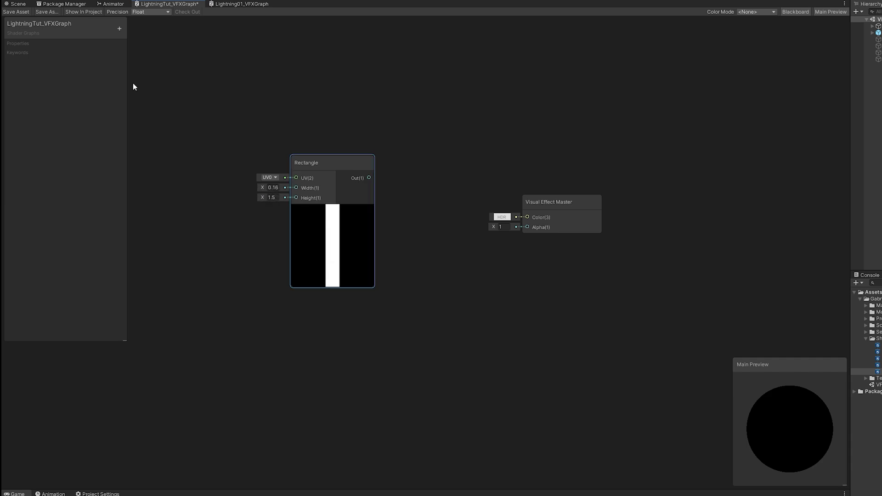
Step: Add two Vector1 properties, Width with default 0.1 and Height with default 2
{"action": "left_click", "coordinate": [119, 29]}
{"action": "left_click", "coordinate": [138, 40]}
{"action": "left_click", "coordinate": [115, 29]}
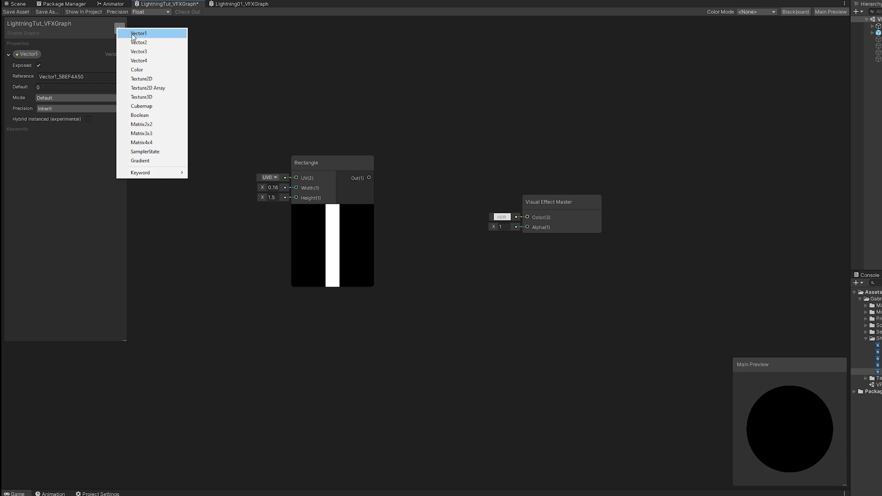
{"action": "left_click", "coordinate": [135, 33]}
{"action": "type", "text": "Width"}
{"action": "key", "text": "Return"}
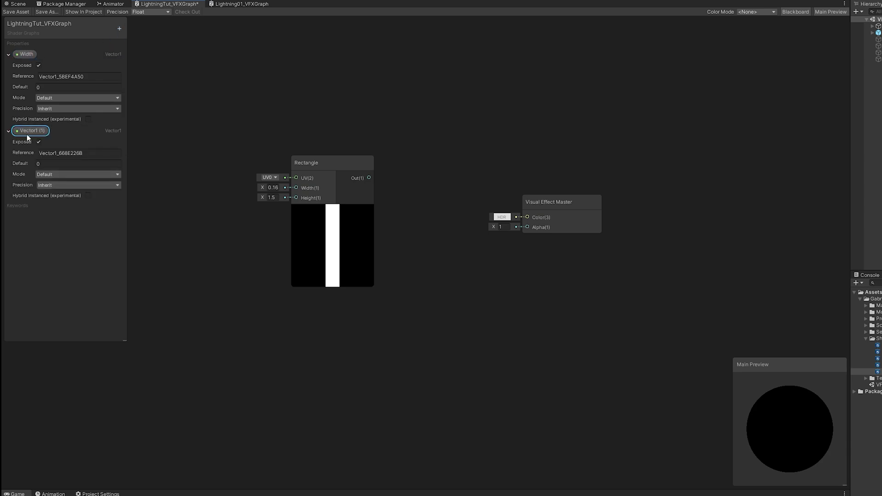
{"action": "double_click", "coordinate": [26, 131]}
{"action": "type", "text": "Height"}
{"action": "key", "text": "Return"}
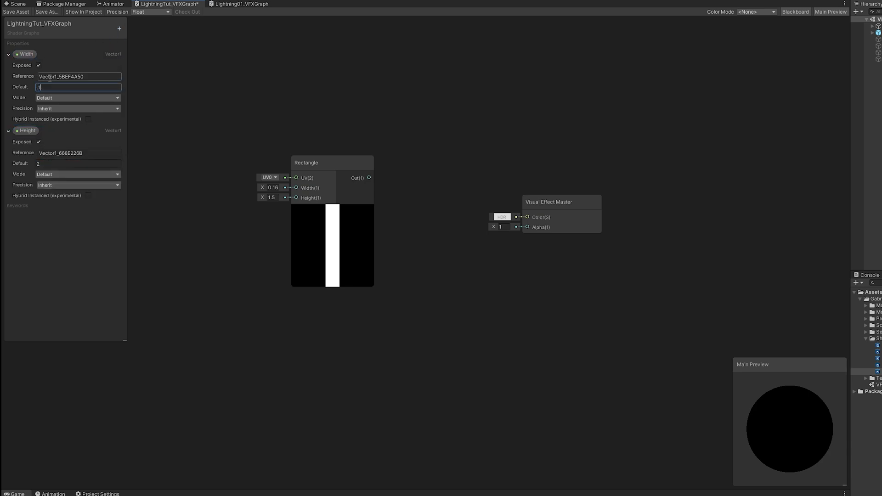
Step: Place the Width and Height properties in the graph and connect them to the Rectangle node's matching inputs
{"action": "left_click_drag", "start_coordinate": [228, 182], "coordinate": [297, 188]}
{"action": "left_click_drag", "start_coordinate": [26, 131], "coordinate": [208, 219]}
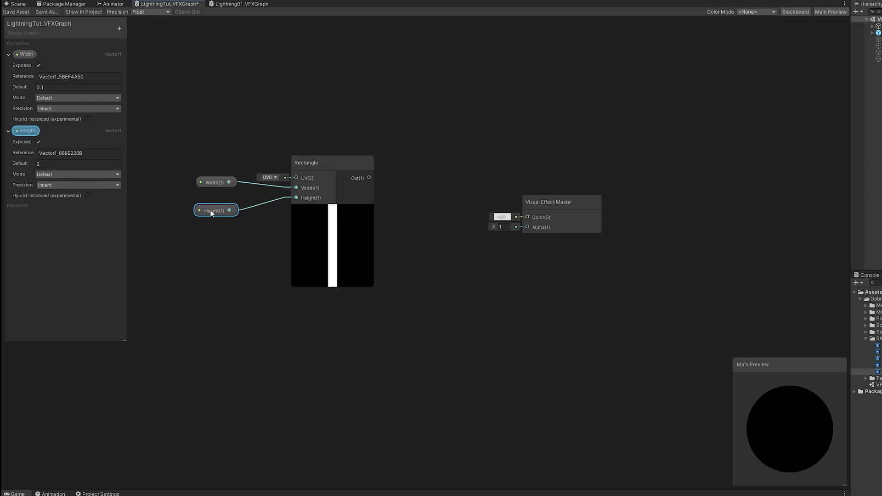
{"action": "middle_click_drag", "start_coordinate": [204, 222], "coordinate": [395, 231]}
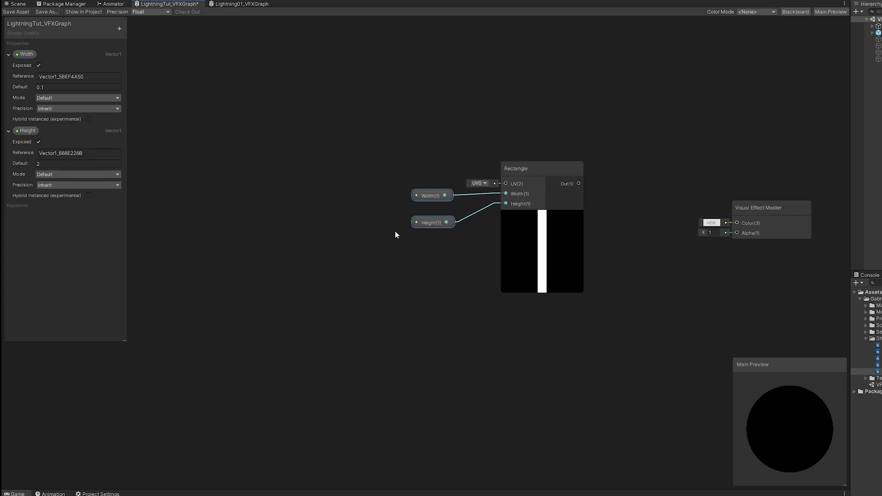
Step: Add a Simple Noise node before the Rectangle node and set its scale to 20
{"action": "left_click", "coordinate": [263, 175]}
{"action": "key", "text": "space"}
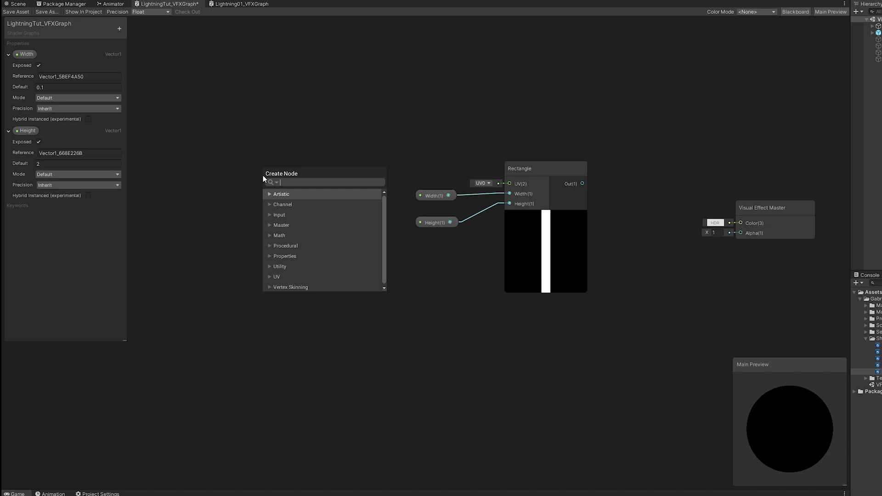
{"action": "type", "text": "simple"}
{"action": "key", "text": "Return"}
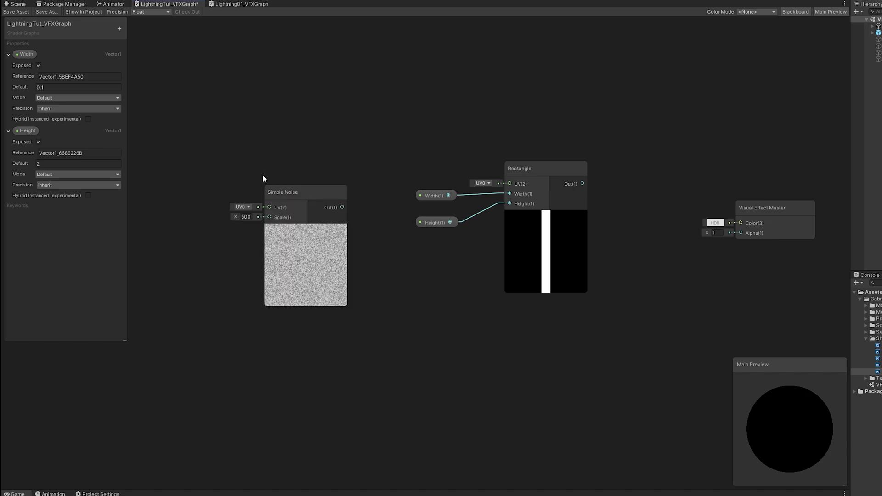
{"action": "type", "text": "20"}
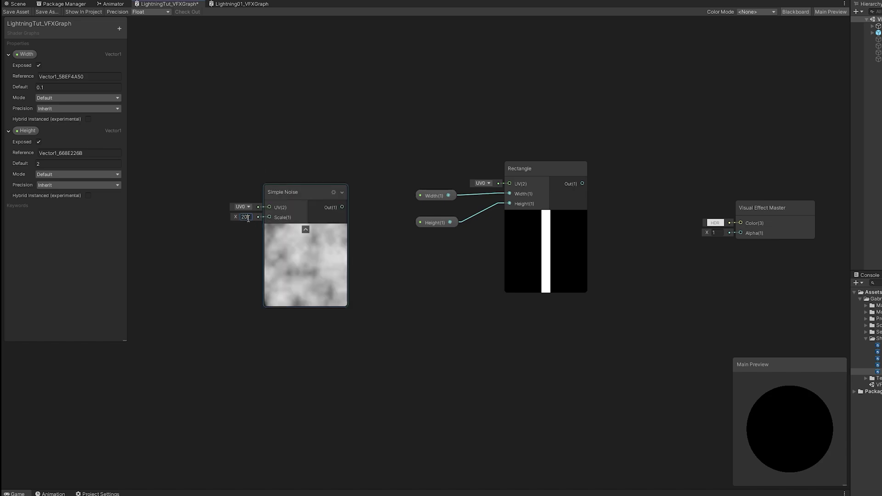
Step: Add a Vector1 property named NoiseScale with default 25 and connect it to the Simple Noise node's Scale input
{"action": "left_click", "coordinate": [118, 28]}
{"action": "left_click", "coordinate": [128, 33]}
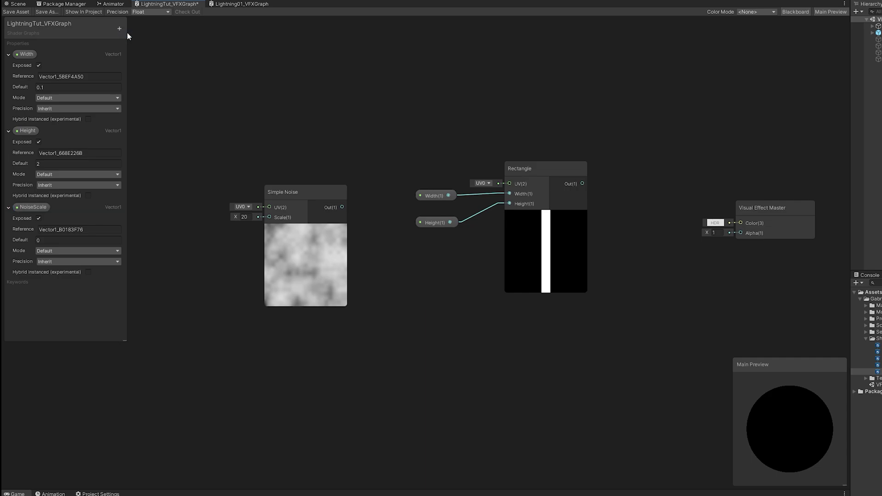
{"action": "left_click_drag", "start_coordinate": [263, 219], "coordinate": [269, 217]}
{"action": "left_click_drag", "start_coordinate": [203, 227], "coordinate": [223, 235]}
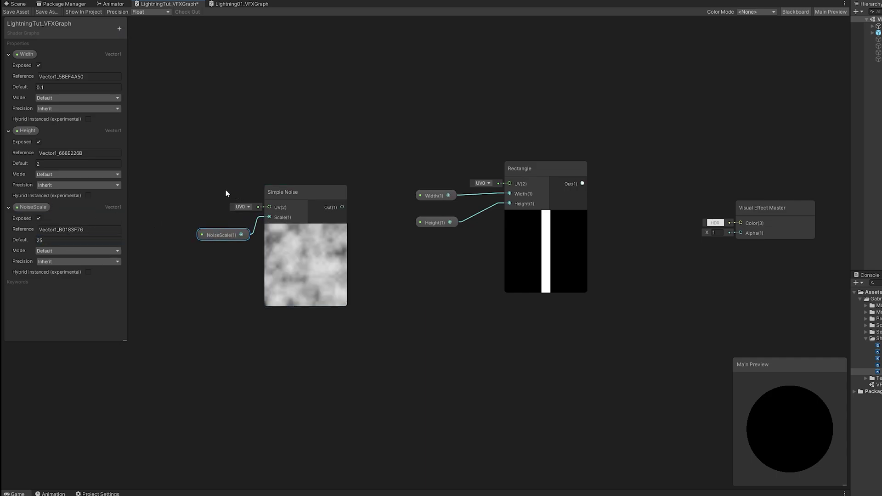
Step: Add a Time node and place it in the free area before the Simple Noise node
{"action": "middle_click_drag", "start_coordinate": [168, 195], "coordinate": [425, 197]}
{"action": "left_click", "coordinate": [354, 205]}
{"action": "key", "text": "space"}
{"action": "type", "text": "time"}
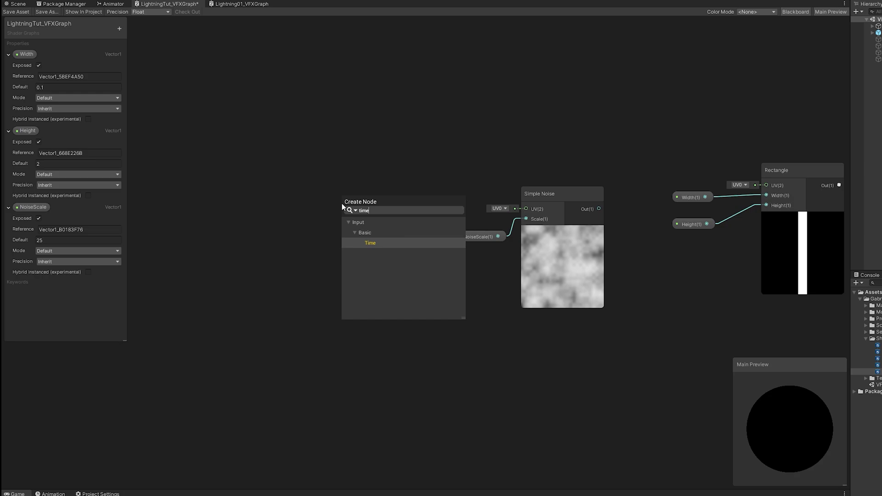
{"action": "key", "text": "Return"}
{"action": "left_click_drag", "start_coordinate": [354, 216], "coordinate": [280, 241]}
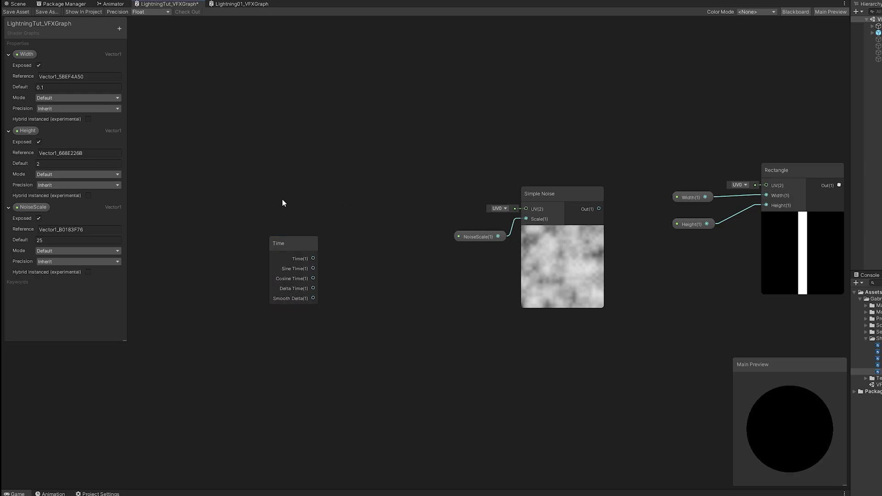
Step: Add a Multiply node between the Time and Simple Noise nodes
{"action": "key", "text": "space"}
{"action": "type", "text": "multiply"}
{"action": "key", "text": "Return"}
{"action": "left_click_drag", "start_coordinate": [291, 205], "coordinate": [375, 201]}
Step: Add a Vector2 property named NoiseSpeed to the shader graph
{"action": "left_click", "coordinate": [120, 27]}
{"action": "left_click", "coordinate": [138, 39]}
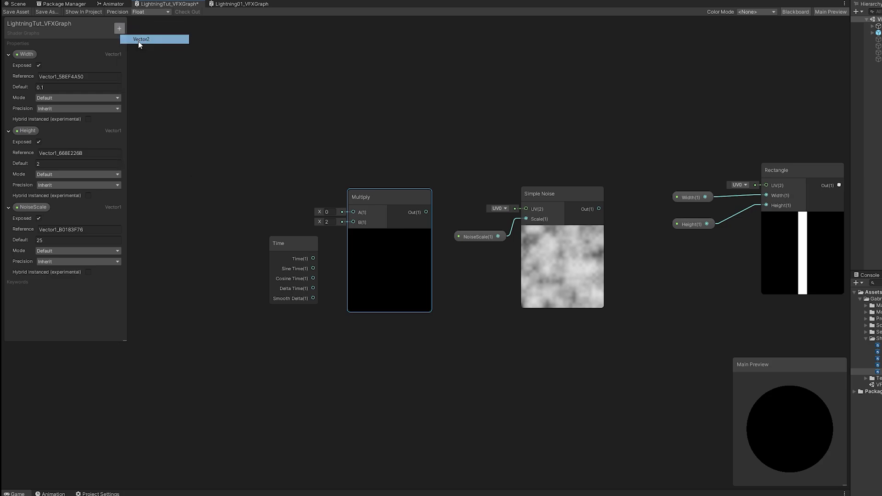
{"action": "type", "text": "NoiseSpeed"}
{"action": "key", "text": "Return"}
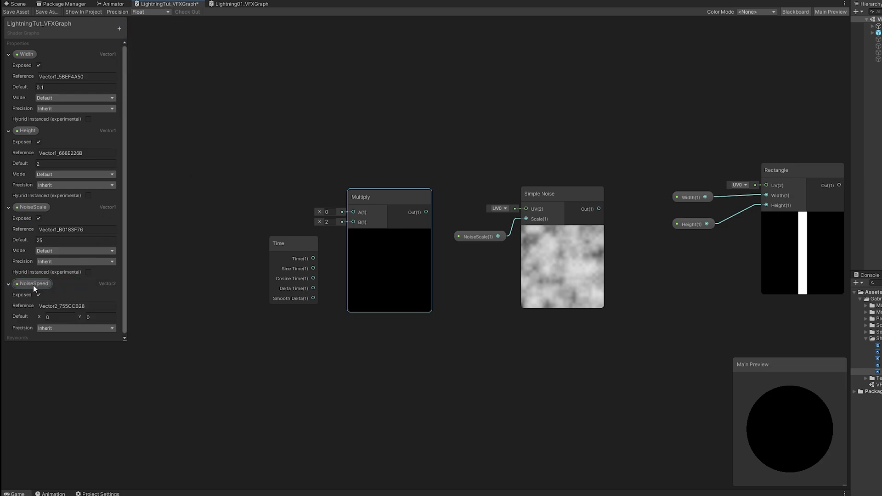
Step: Feed the NoiseSpeed property and the Time node's Time output into the Multiply node, hiding Time's unused outputs
{"action": "left_click_drag", "start_coordinate": [33, 285], "coordinate": [309, 194]}
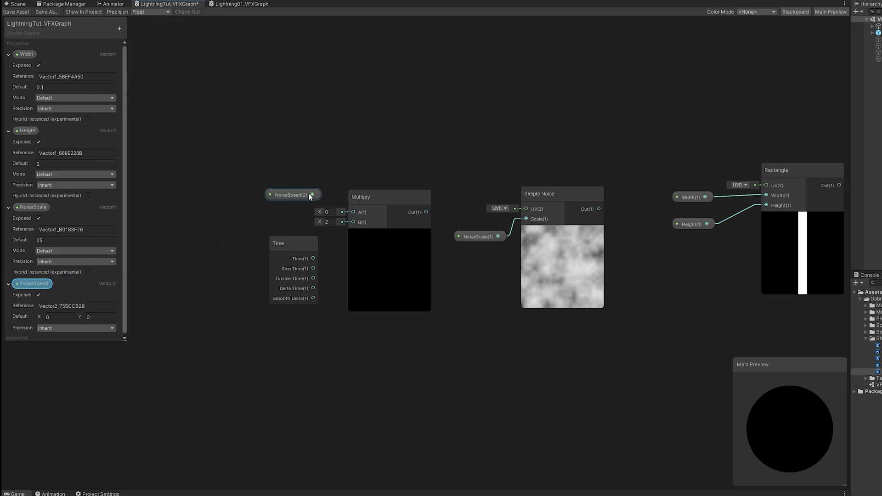
{"action": "left_click", "coordinate": [313, 244]}
Step: Add a Tiling And Offset node between the Multiply and Simple Noise nodes, moving the NoiseSpeed, Time and Multiply group to make room
{"action": "key", "text": "space"}
{"action": "type", "text": "til"}
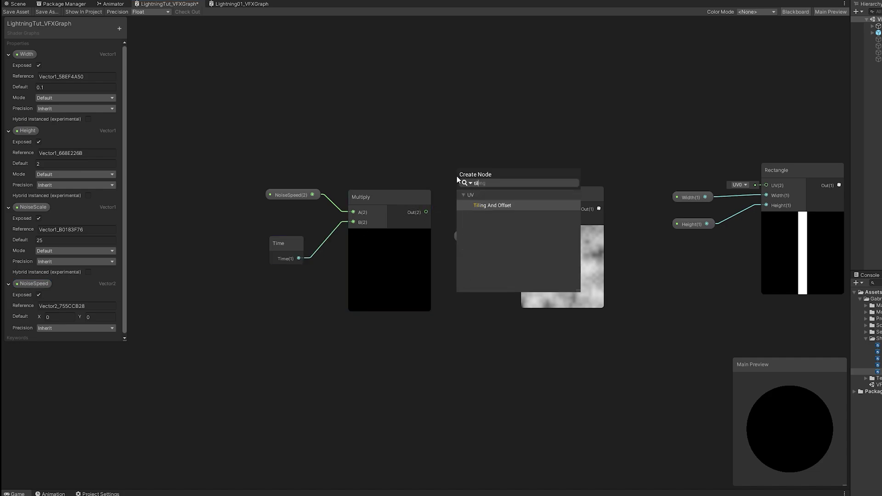
{"action": "key", "text": "Return"}
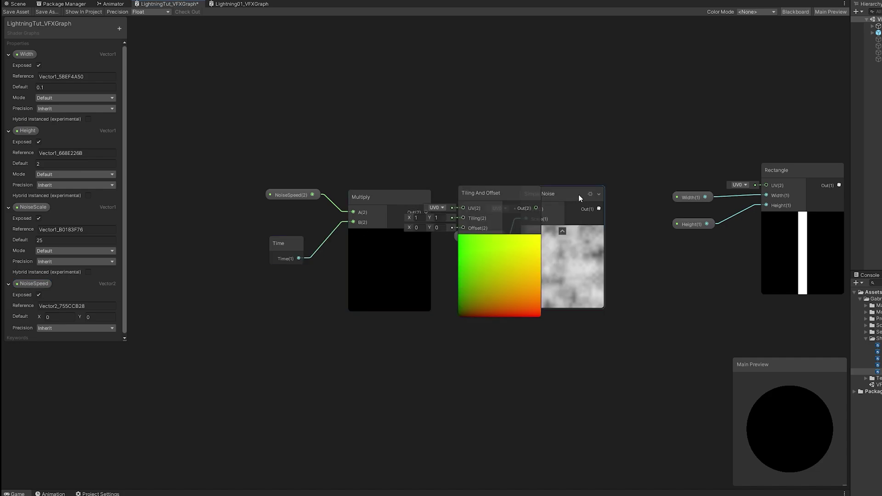
{"action": "left_click_drag", "start_coordinate": [472, 162], "coordinate": [313, 208]}
{"action": "left_click_drag", "start_coordinate": [403, 194], "coordinate": [359, 187]}
{"action": "left_click_drag", "start_coordinate": [282, 246], "coordinate": [235, 252]}
{"action": "left_click_drag", "start_coordinate": [447, 137], "coordinate": [209, 287]}
{"action": "left_click_drag", "start_coordinate": [451, 189], "coordinate": [415, 176]}
{"action": "left_click", "coordinate": [387, 201]}
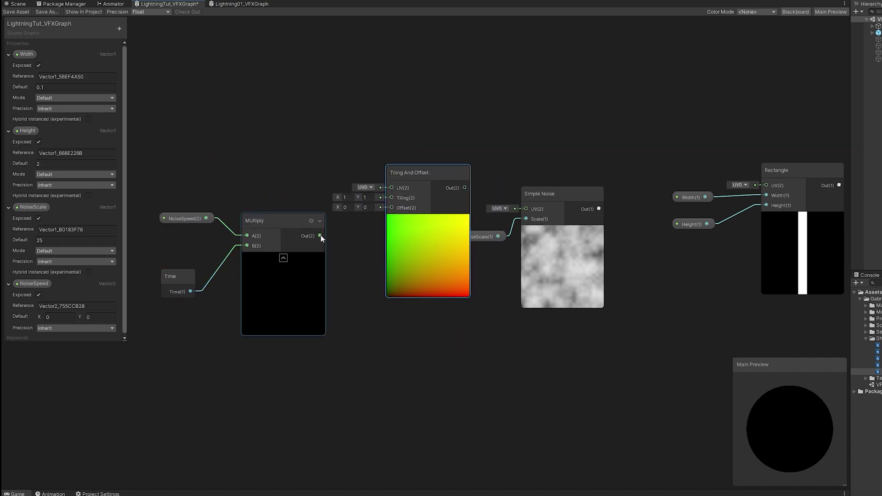
Step: Wire Multiply through Tiling And Offset's Offset input to Simple Noise's UV, and set NoiseSpeed's default X to 0.2
{"action": "left_click_drag", "start_coordinate": [321, 235], "coordinate": [401, 213]}
{"action": "left_click_drag", "start_coordinate": [465, 187], "coordinate": [527, 210]}
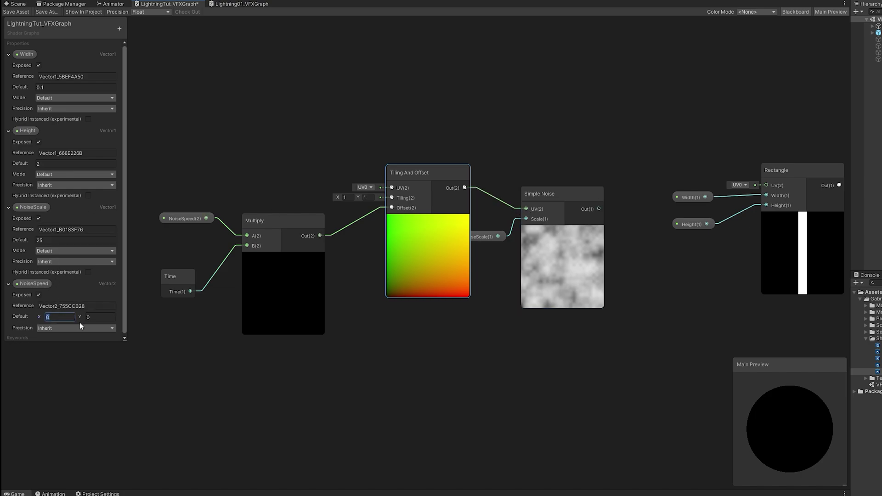
{"action": "type", "text": "0.2"}
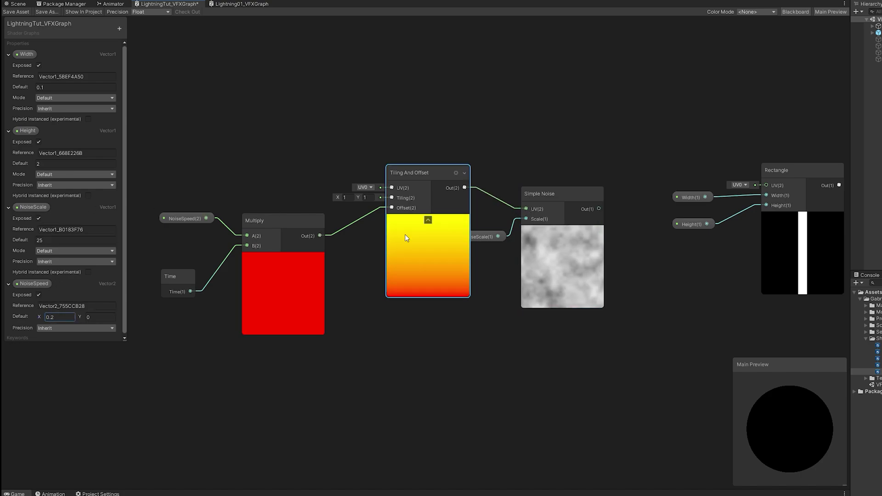
Step: Collapse the Multiply node's preview and tidy the noise nodes, placing its inputs closer to Tiling And Offset and NoiseScale lower
{"action": "left_click", "coordinate": [283, 256]}
{"action": "left_click_drag", "start_coordinate": [260, 177], "coordinate": [142, 306]}
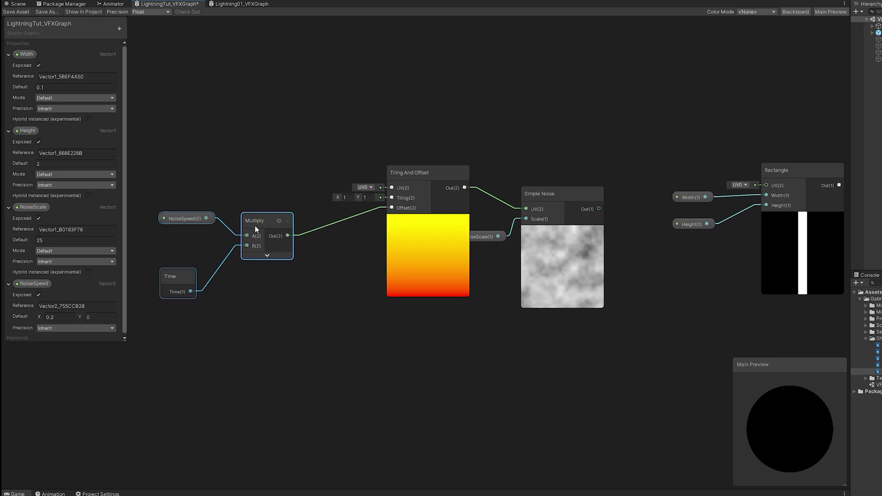
{"action": "left_click_drag", "start_coordinate": [256, 228], "coordinate": [302, 221]}
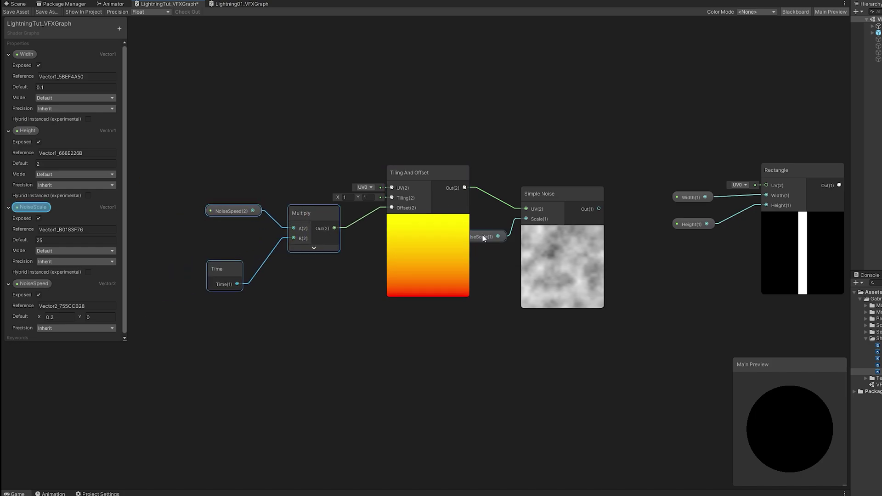
{"action": "left_click_drag", "start_coordinate": [483, 238], "coordinate": [476, 320]}
{"action": "middle_click_drag", "start_coordinate": [653, 176], "coordinate": [586, 178]}
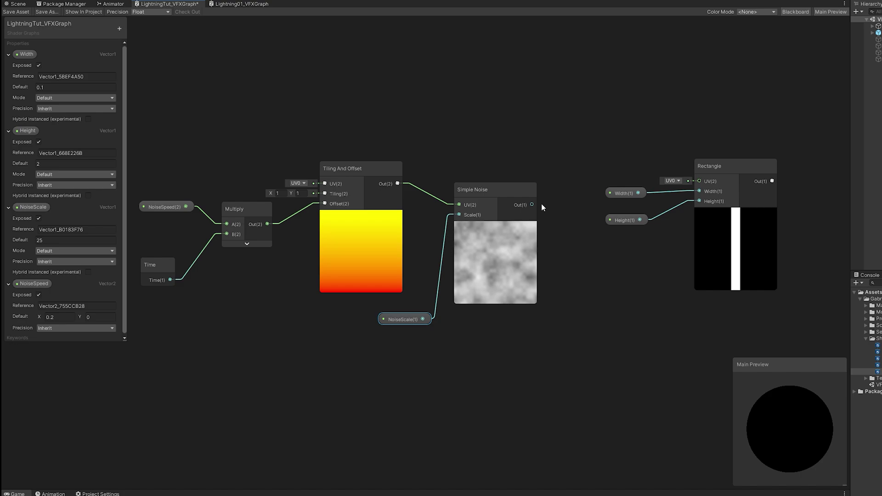
{"action": "left_click_drag", "start_coordinate": [536, 204], "coordinate": [711, 179]}
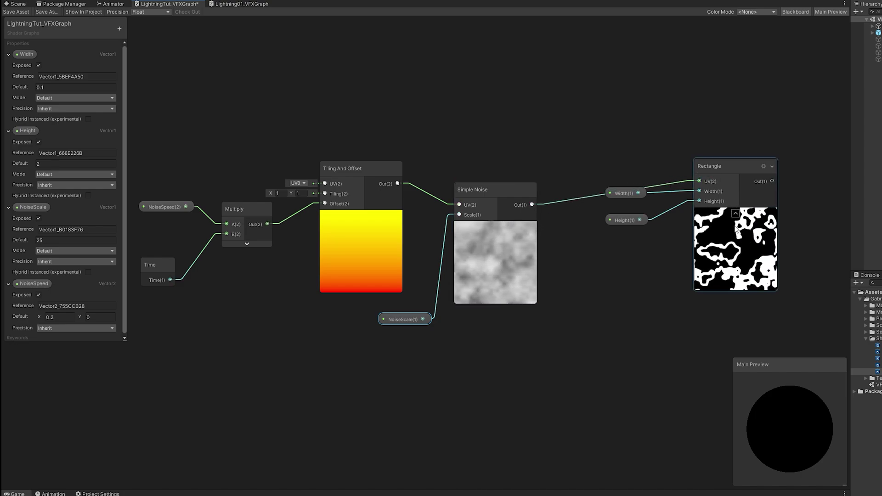
{"action": "left_click", "coordinate": [591, 196]}
{"action": "key", "text": "Delete"}
Step: Add a Lerp node above and between Simple Noise and Rectangle, and connect Simple Noise's output to its B input
{"action": "middle_click_drag", "start_coordinate": [569, 87], "coordinate": [558, 137]}
{"action": "key", "text": "space"}
{"action": "type", "text": "lerp"}
{"action": "key", "text": "Return"}
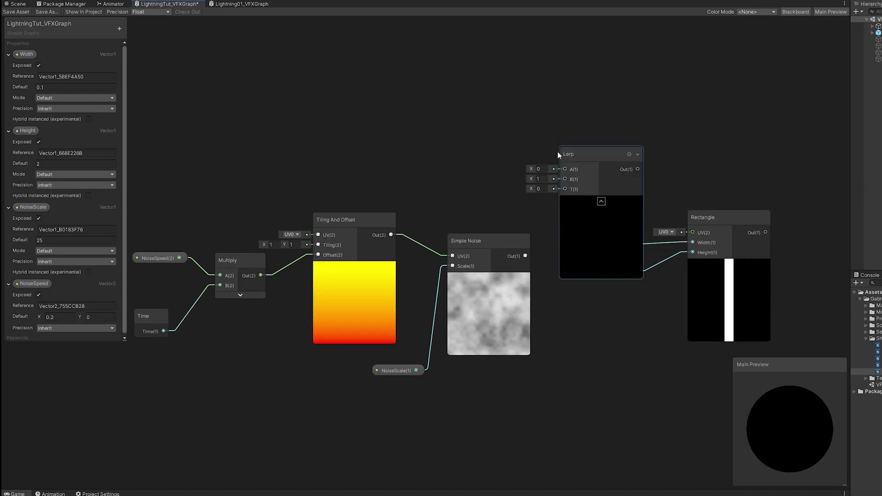
{"action": "left_click_drag", "start_coordinate": [526, 256], "coordinate": [519, 183]}
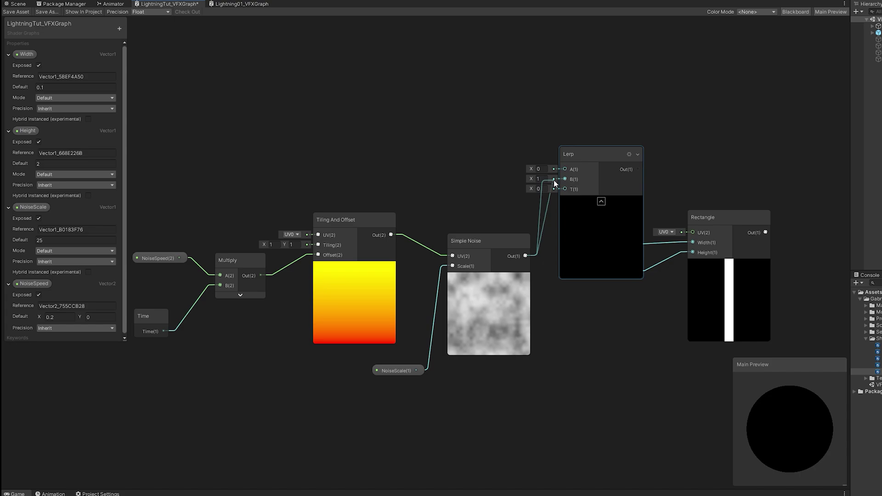
{"action": "left_click_drag", "start_coordinate": [553, 180], "coordinate": [559, 179]}
{"action": "left_click", "coordinate": [459, 228]}
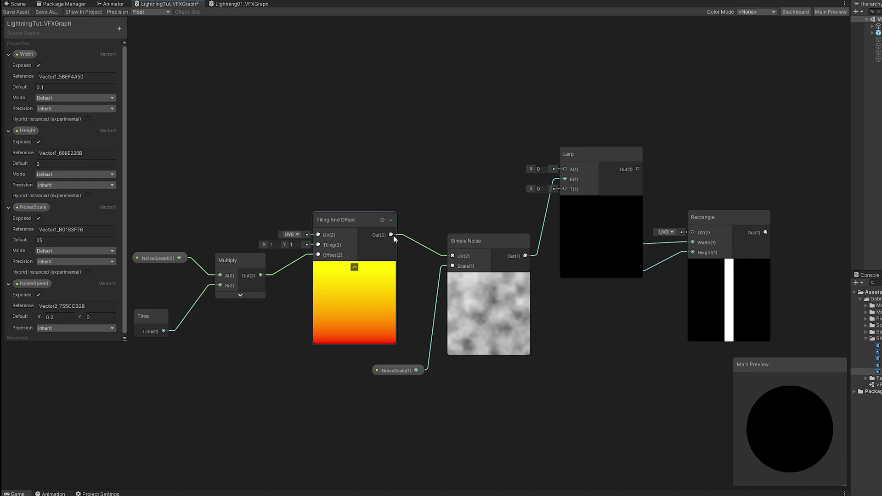
Step: Add a UV node, connect it to the Lerp node's A input, and place it just before the Lerp node
{"action": "key", "text": "space"}
{"action": "type", "text": "uv"}
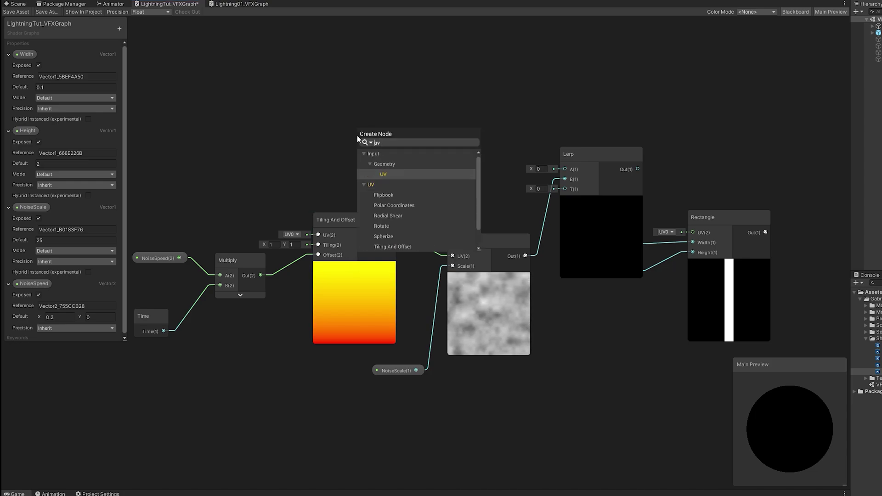
{"action": "key", "text": "Return"}
{"action": "left_click_drag", "start_coordinate": [391, 152], "coordinate": [565, 169]}
{"action": "left_click", "coordinate": [366, 113]}
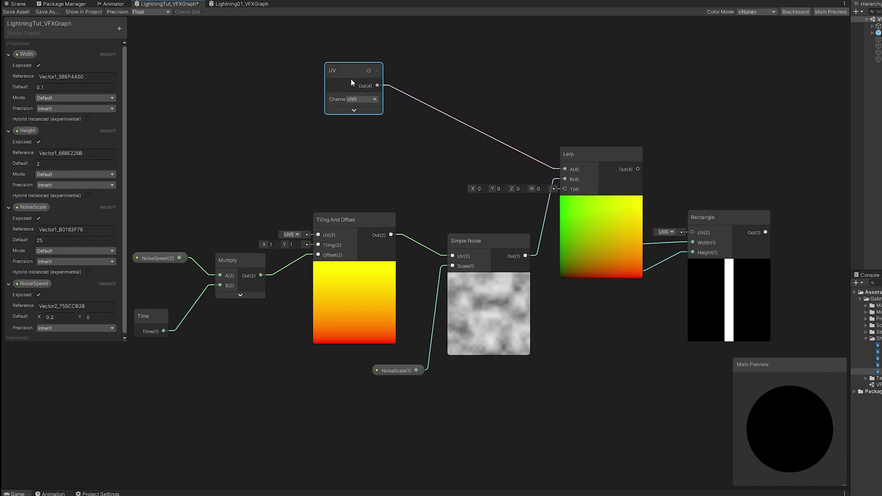
{"action": "left_click_drag", "start_coordinate": [351, 82], "coordinate": [484, 146]}
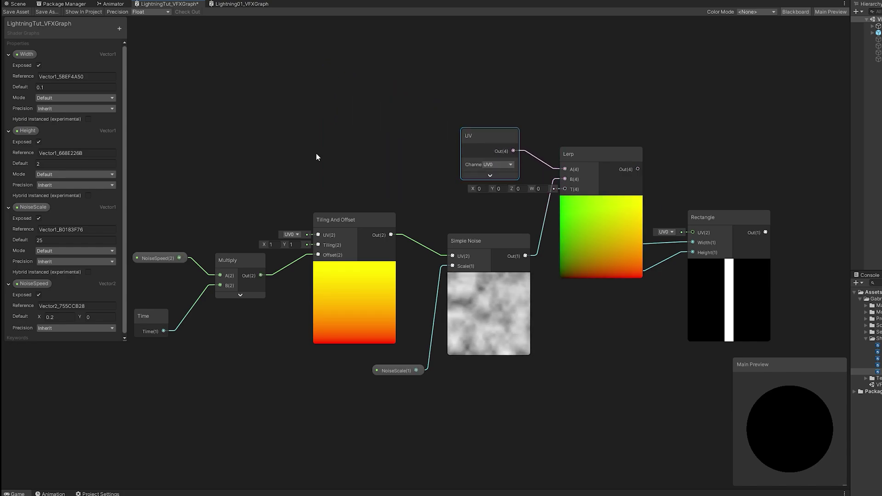
Step: Add a Vector1 property named DistortionAmount and move it above NoiseScale in the property list
{"action": "left_click", "coordinate": [119, 30]}
{"action": "left_click", "coordinate": [141, 34]}
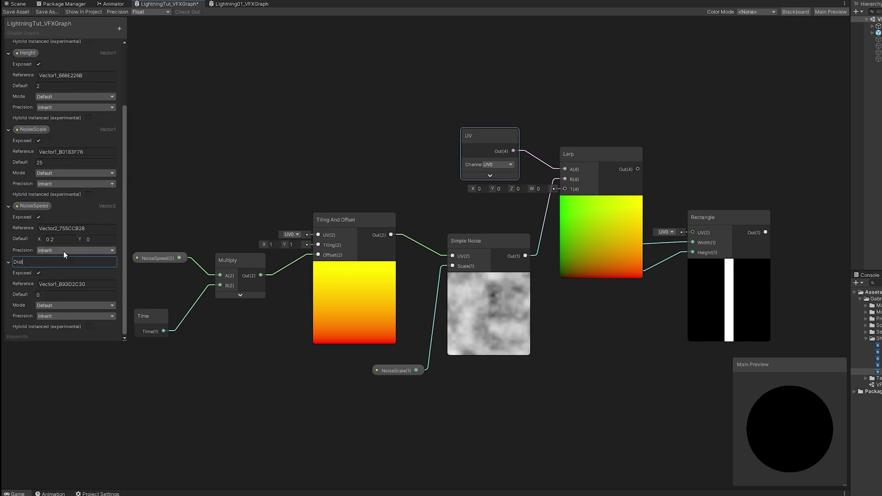
{"action": "type", "text": "DistortionAmount"}
{"action": "key", "text": "Return"}
{"action": "scroll", "coordinate": [38, 102], "scroll_direction": "down", "scroll_amount": 3}
{"action": "left_click_drag", "start_coordinate": [38, 102], "coordinate": [29, 141]}
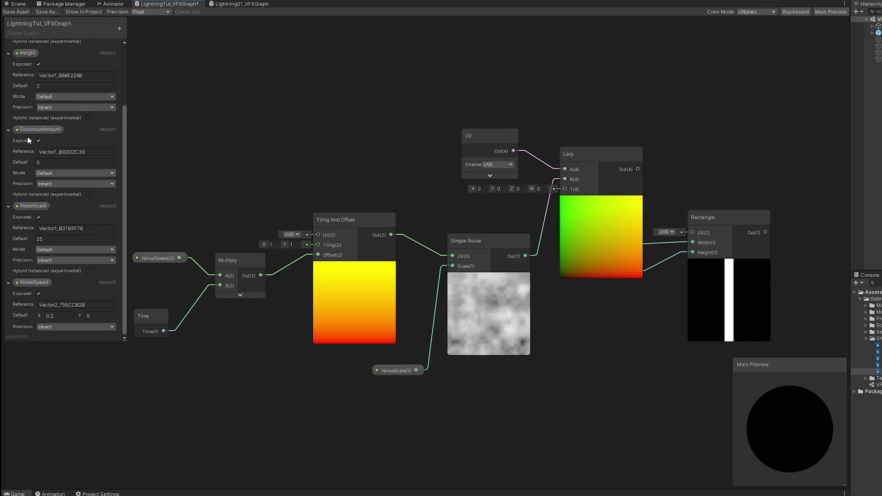
Step: Connect DistortionAmount to the Lerp node's T input and the Lerp output to the Rectangle node's UV input
{"action": "left_click_drag", "start_coordinate": [433, 205], "coordinate": [434, 206]}
{"action": "left_click_drag", "start_coordinate": [506, 203], "coordinate": [565, 189]}
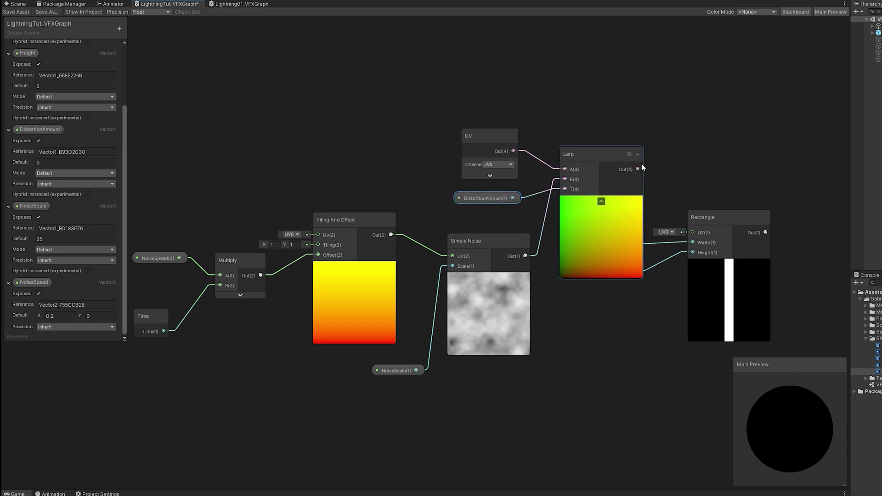
{"action": "left_click_drag", "start_coordinate": [638, 168], "coordinate": [690, 233]}
Step: Rearrange the Rectangle, Width, Height, DistortionAmount and UV nodes around the Lerp node so the connections read clearly
{"action": "left_click_drag", "start_coordinate": [626, 182], "coordinate": [625, 146]}
{"action": "left_click_drag", "start_coordinate": [651, 319], "coordinate": [629, 260]}
{"action": "left_click_drag", "start_coordinate": [719, 217], "coordinate": [745, 120]}
{"action": "left_click_drag", "start_coordinate": [682, 319], "coordinate": [652, 236]}
{"action": "left_click_drag", "start_coordinate": [647, 244], "coordinate": [674, 222]}
{"action": "left_click_drag", "start_coordinate": [486, 139], "coordinate": [470, 121]}
{"action": "middle_click_drag", "start_coordinate": [516, 146], "coordinate": [415, 162]}
Step: Set DistortionAmount's default value to 0.2
{"action": "left_click", "coordinate": [52, 162]}
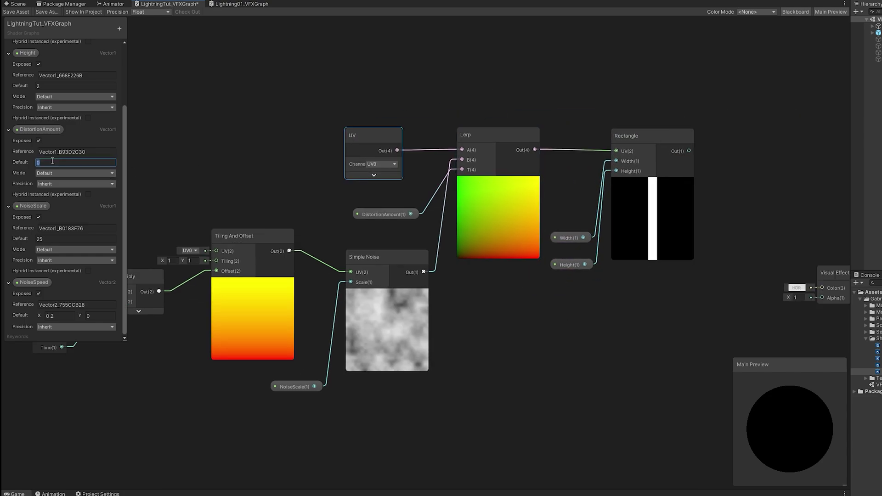
{"action": "type", "text": ".2"}
{"action": "key", "text": "Return"}
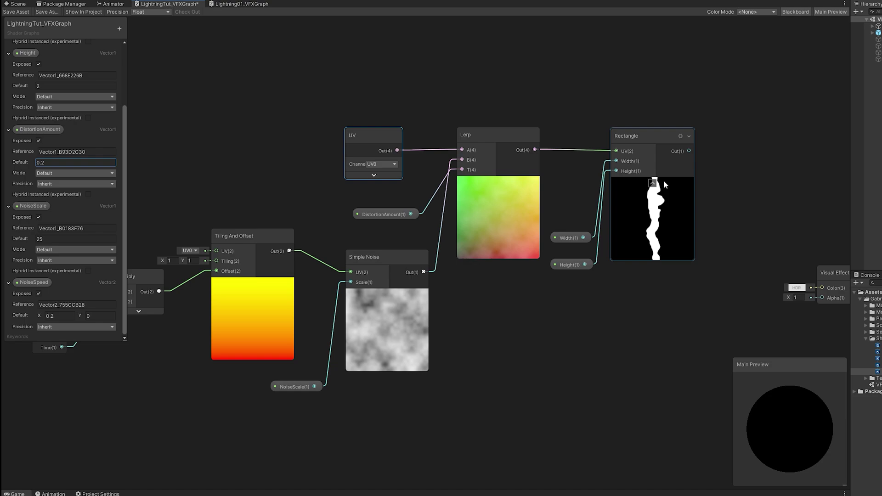
Step: Set NoiseSpeed's default to X 0.8 and Y 0.5
{"action": "left_click", "coordinate": [67, 319]}
{"action": "type", "text": ".8"}
{"action": "left_click", "coordinate": [112, 316]}
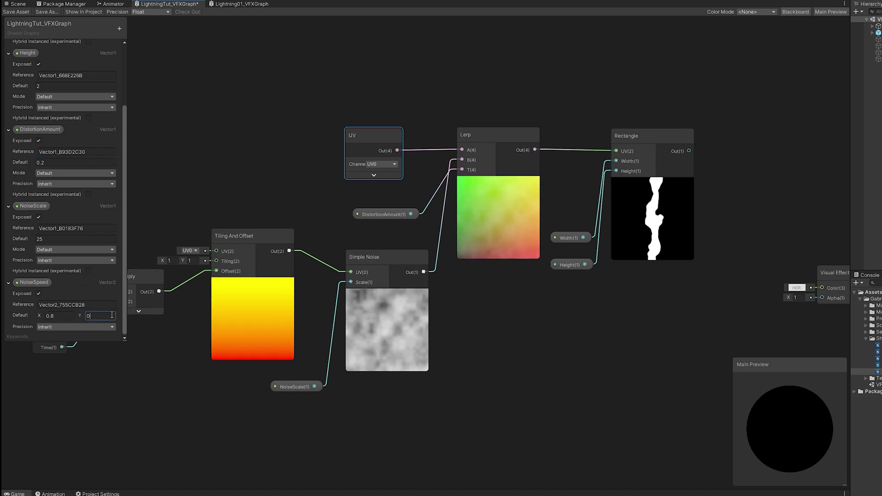
{"action": "type", "text": ".5"}
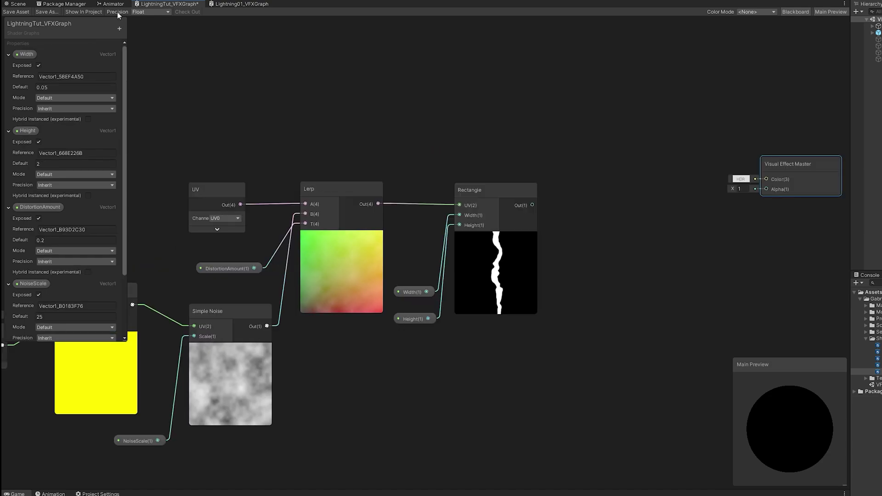
Step: Add a Color property named Color and move it to the start of the property list, above Width
{"action": "left_click", "coordinate": [118, 29]}
{"action": "left_click", "coordinate": [139, 71]}
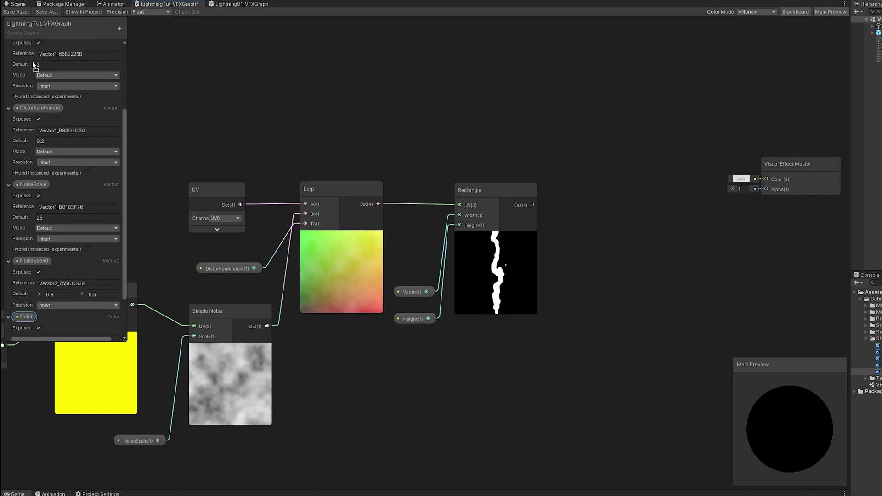
{"action": "left_click_drag", "start_coordinate": [35, 66], "coordinate": [39, 104]}
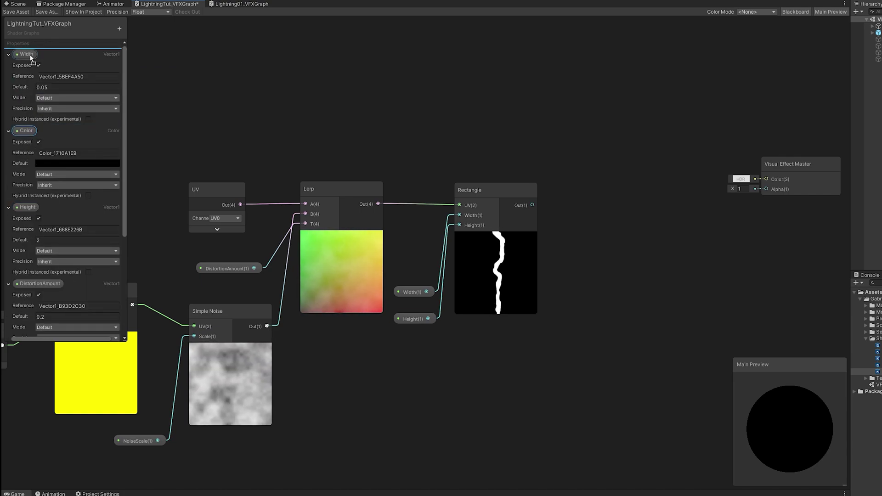
{"action": "left_click_drag", "start_coordinate": [31, 58], "coordinate": [42, 56]}
Step: Set the Color property's default to a bright light-cyan HDR color
{"action": "left_click", "coordinate": [77, 87]}
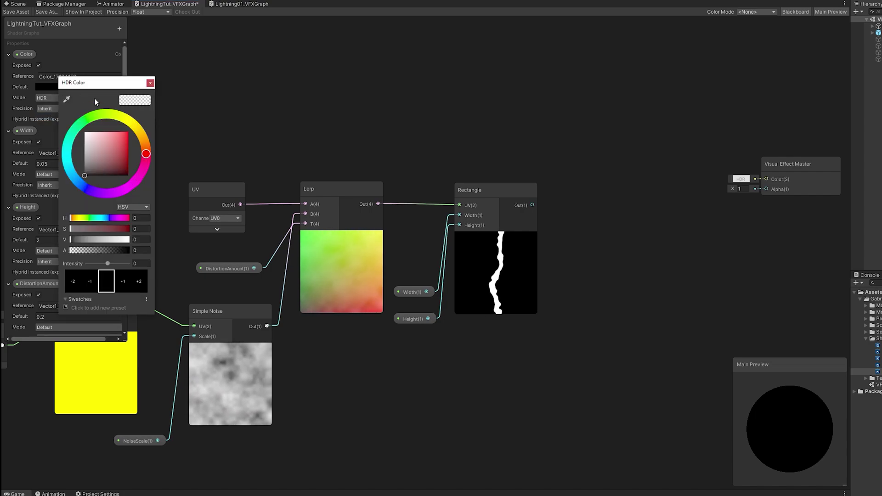
{"action": "left_click_drag", "start_coordinate": [92, 138], "coordinate": [41, 90]}
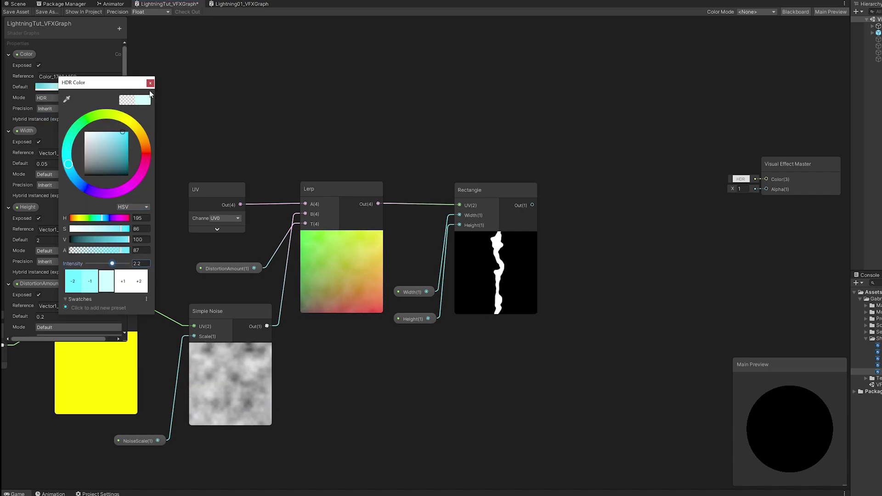
{"action": "left_click", "coordinate": [150, 84]}
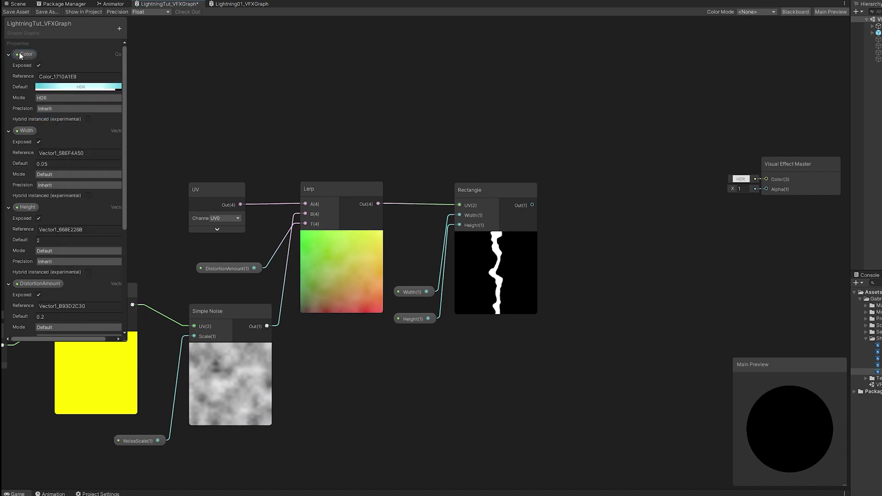
Step: Add a Multiply node that multiplies the Color property by the Rectangle node's output
{"action": "left_click_drag", "start_coordinate": [592, 156], "coordinate": [593, 157]}
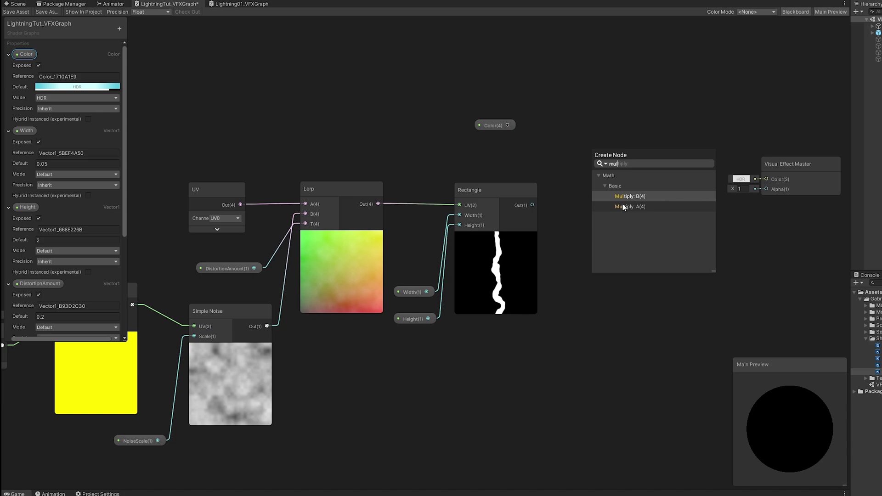
{"action": "left_click", "coordinate": [622, 203]}
{"action": "left_click_drag", "start_coordinate": [533, 205], "coordinate": [592, 175]}
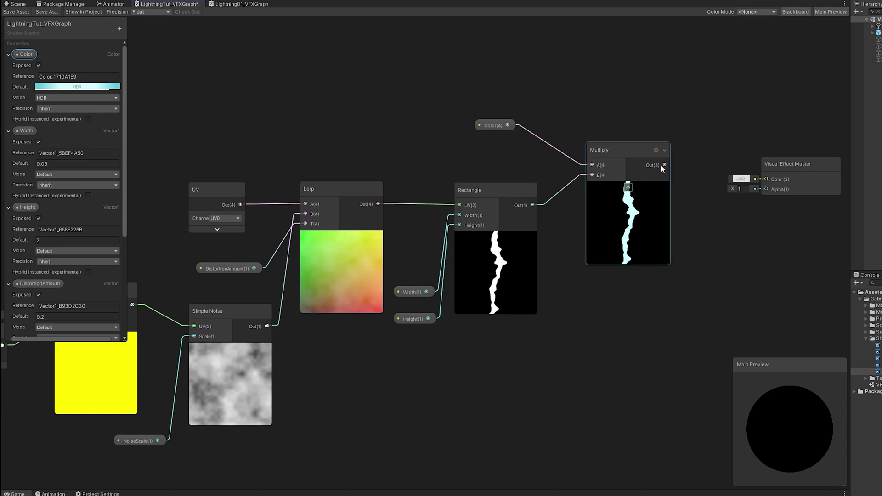
Step: Connect the color Multiply to Visual Effect Master's Color and Rectangle's output to its Alpha, and collapse the Multiply preview
{"action": "left_click_drag", "start_coordinate": [665, 165], "coordinate": [787, 153]}
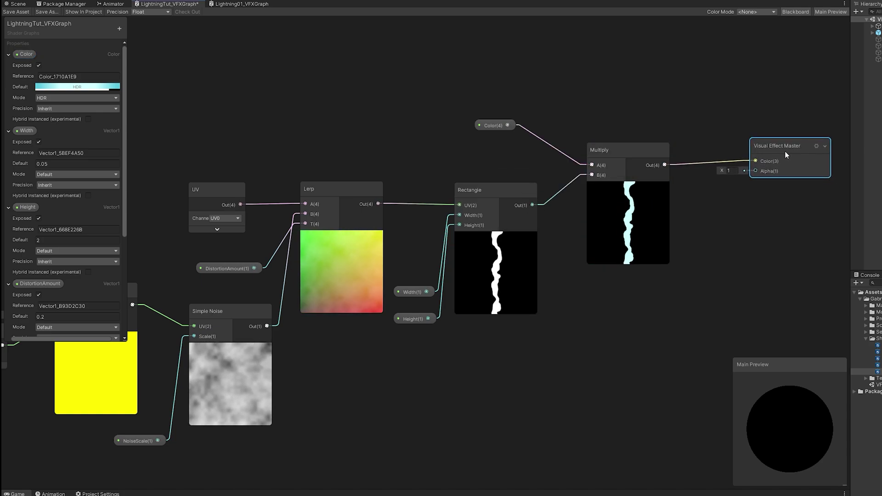
{"action": "left_click_drag", "start_coordinate": [534, 205], "coordinate": [754, 171]}
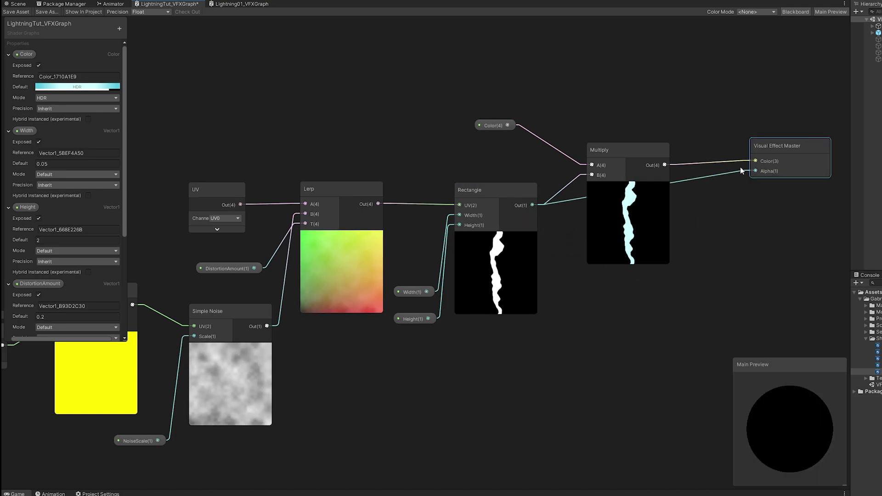
{"action": "left_click", "coordinate": [625, 186]}
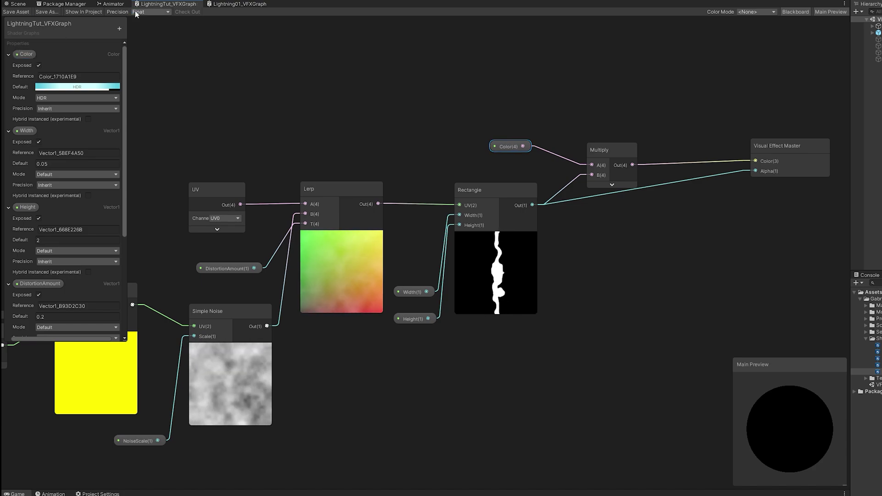
Step: Create a Visual Effect Graph named LightningTut in the Prefabs folder
{"action": "left_click", "coordinate": [22, 5]}
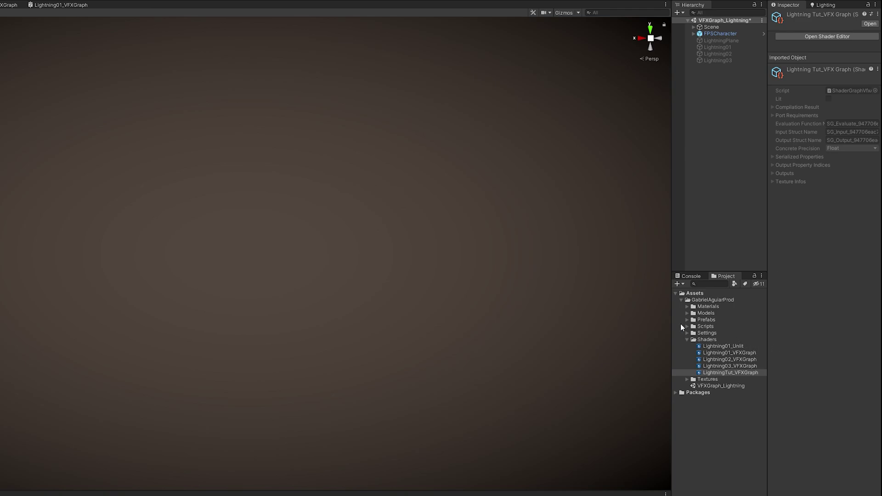
{"action": "left_click", "coordinate": [687, 320]}
{"action": "right_click", "coordinate": [699, 319]}
{"action": "mouse_move", "coordinate": [731, 327]}
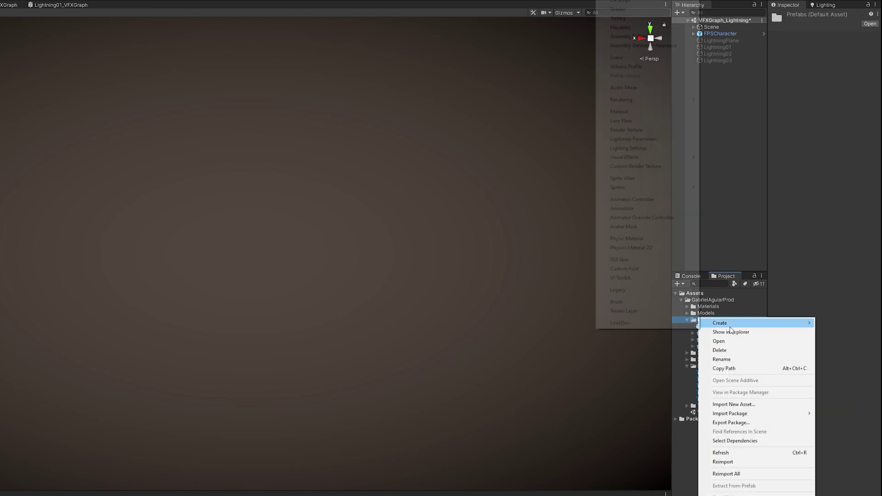
{"action": "mouse_move", "coordinate": [661, 158]}
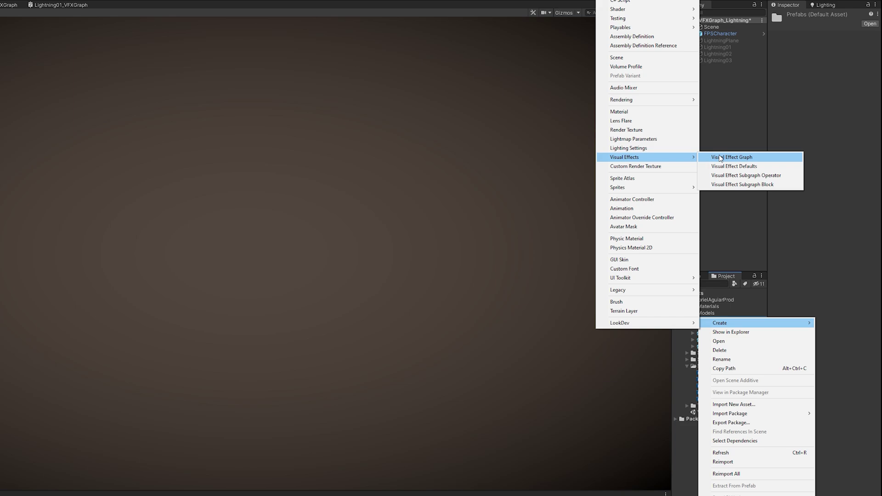
{"action": "left_click", "coordinate": [774, 156]}
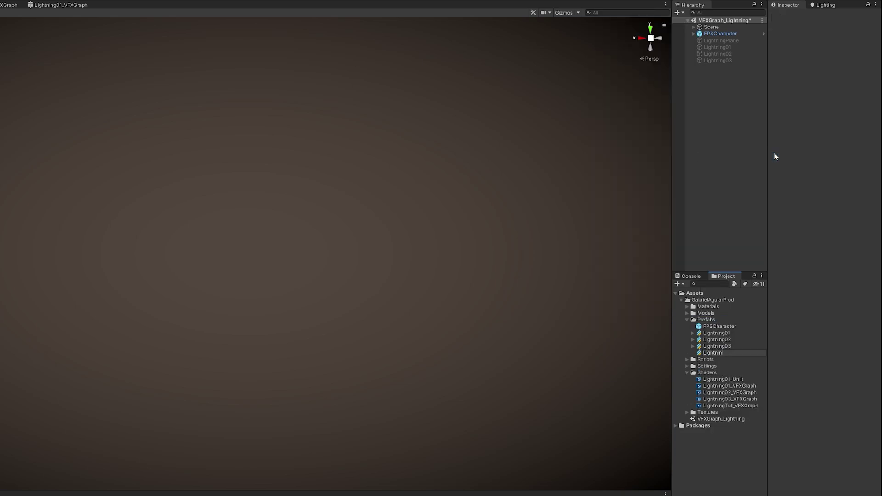
{"action": "type", "text": "LightningTyt"}
{"action": "key", "text": "BackSpace"}
{"action": "key", "text": "BackSpace"}
{"action": "type", "text": "ut"}
{"action": "key", "text": "Return"}
Step: Add the LightningTut effect to the scene and open its graph docked beside the Scene view
{"action": "left_click_drag", "start_coordinate": [720, 352], "coordinate": [722, 190]}
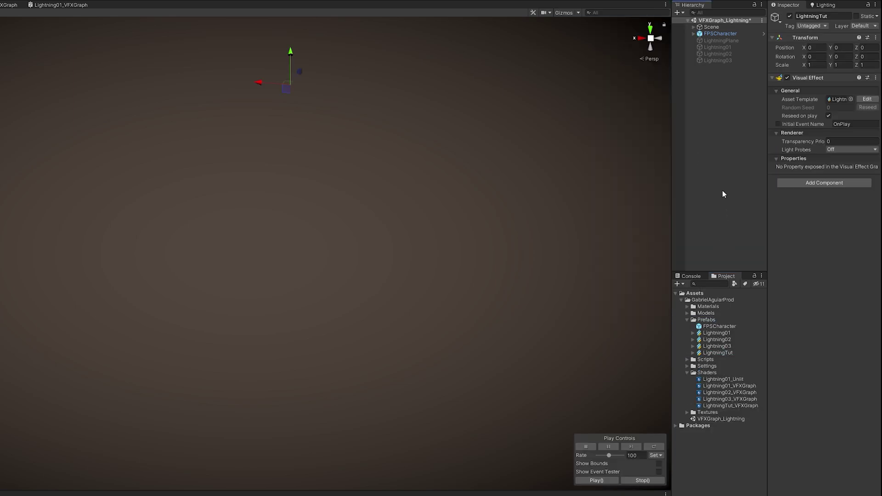
{"action": "middle_click_drag", "start_coordinate": [414, 73], "coordinate": [378, 184]}
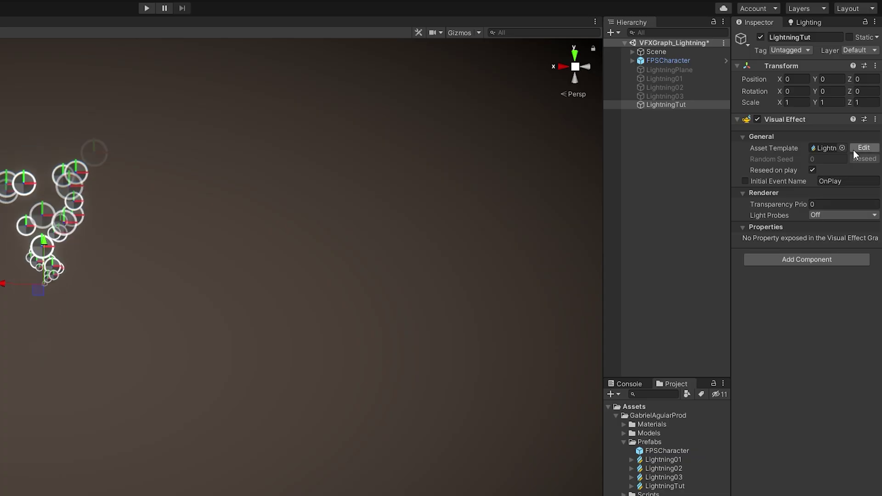
{"action": "left_click", "coordinate": [857, 149]}
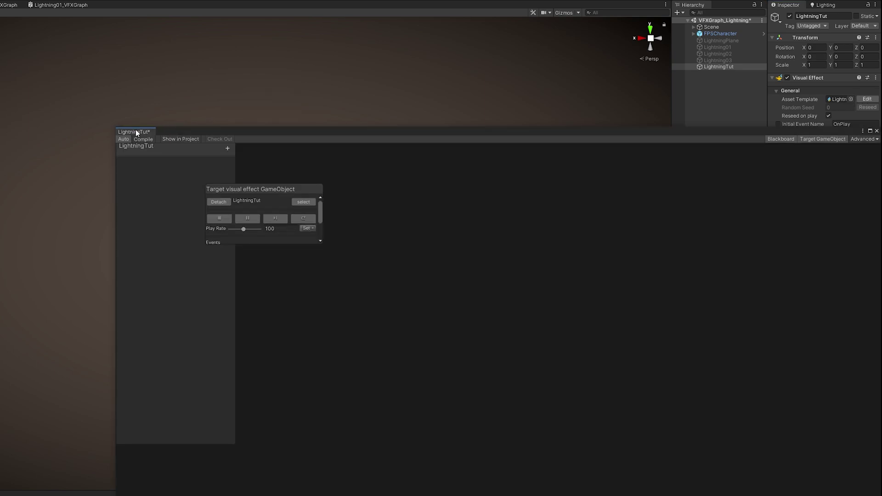
{"action": "left_click_drag", "start_coordinate": [136, 129], "coordinate": [636, 75]}
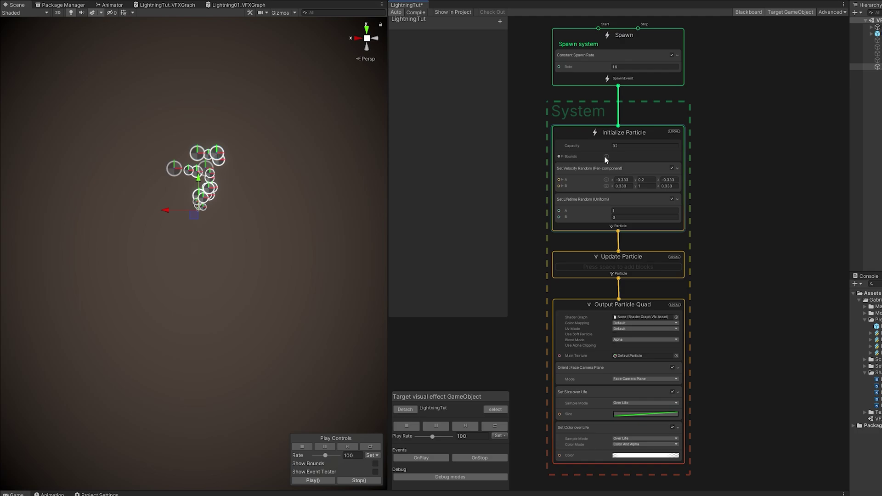
Step: Replace the Output Particle Quad context with an Output Particle Mesh fed by Update Particle, placed directly below it
{"action": "left_click", "coordinate": [619, 311]}
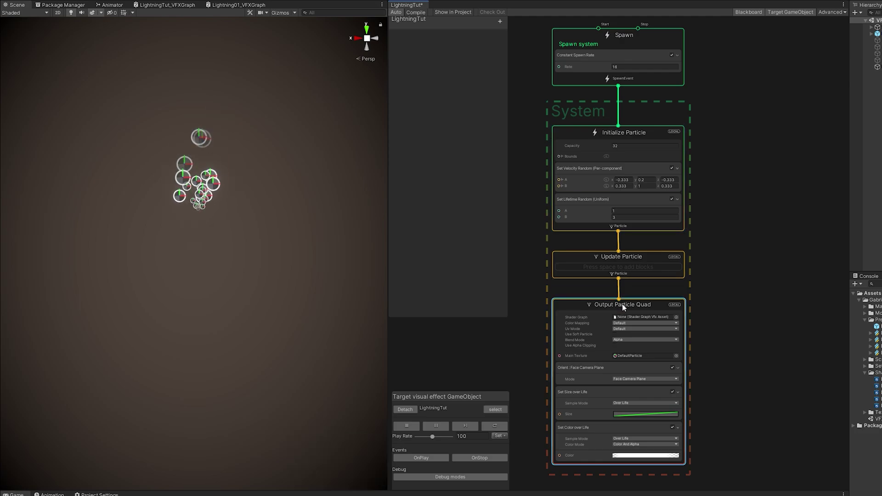
{"action": "key", "text": "Delete"}
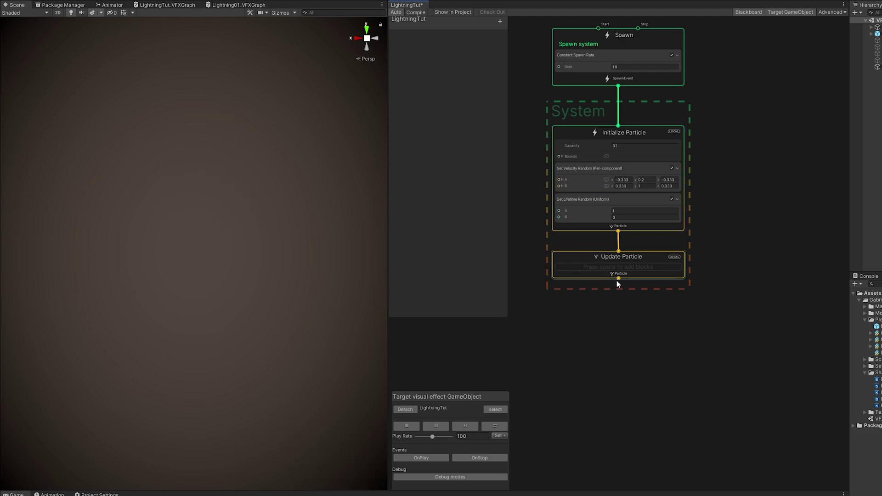
{"action": "left_click_drag", "start_coordinate": [617, 281], "coordinate": [634, 348]}
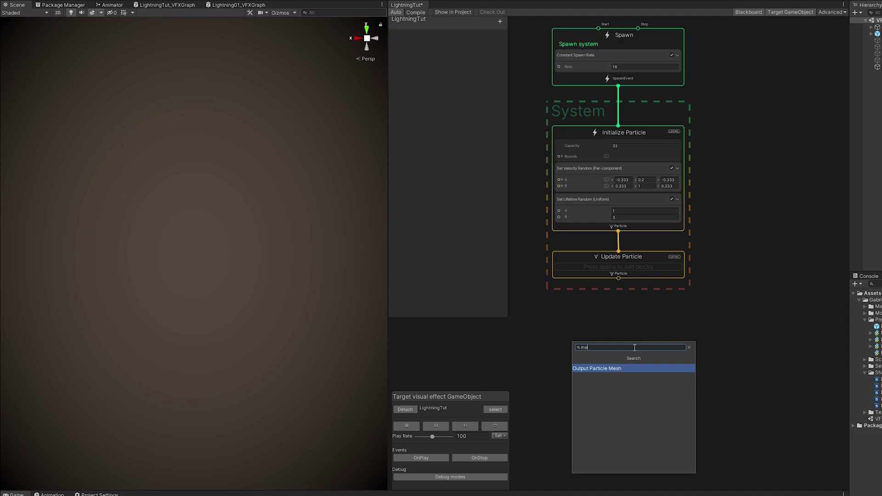
{"action": "type", "text": "mes"}
{"action": "key", "text": "Return"}
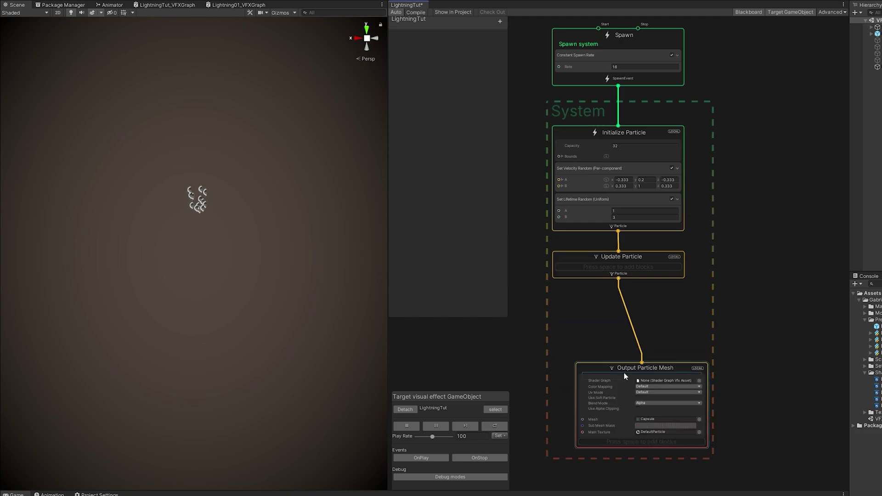
{"action": "left_click_drag", "start_coordinate": [605, 340], "coordinate": [605, 302]}
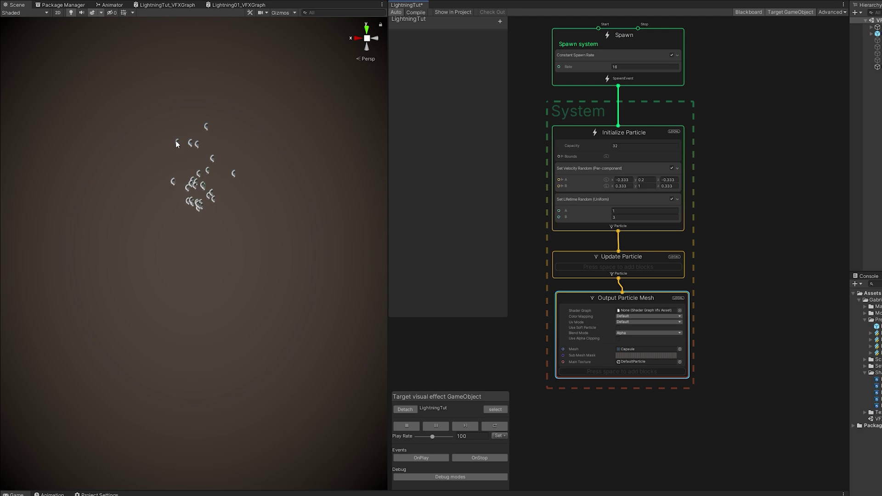
Step: Set the Output Particle Mesh's mesh to the upright Plane model
{"action": "middle_click_drag", "start_coordinate": [202, 140], "coordinate": [185, 263]}
{"action": "scroll", "coordinate": [187, 314], "scroll_direction": "up", "scroll_amount": 10}
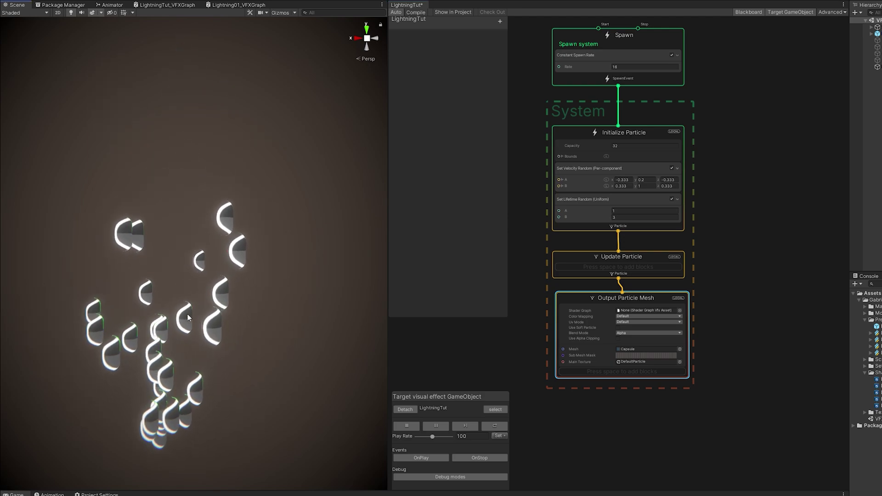
{"action": "scroll", "coordinate": [641, 357], "scroll_direction": "up", "scroll_amount": 5}
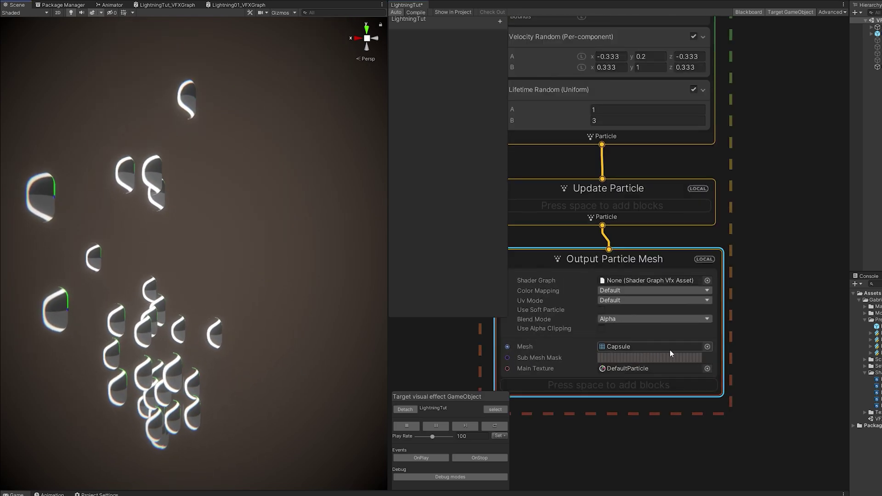
{"action": "left_click", "coordinate": [708, 349]}
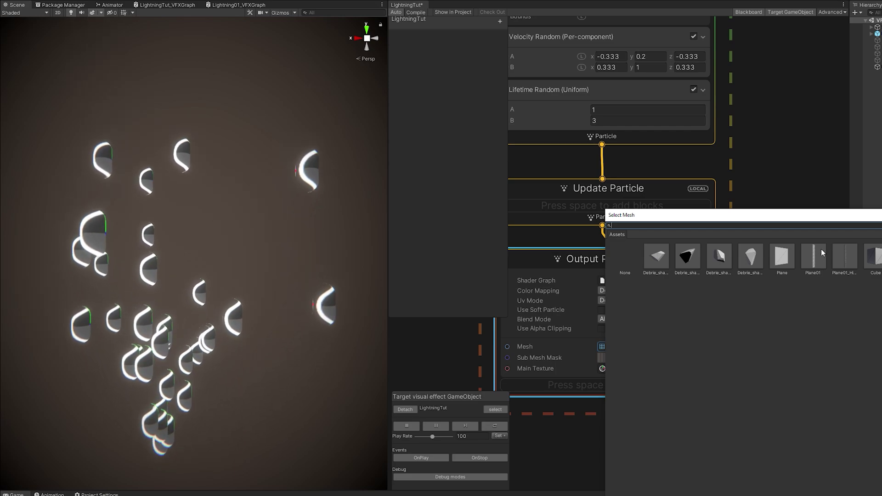
{"action": "type", "text": "plan"}
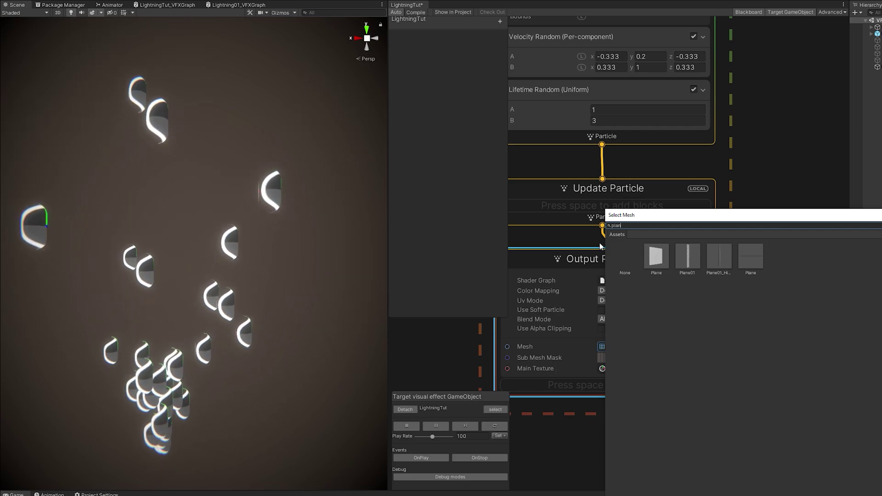
{"action": "left_click", "coordinate": [649, 258]}
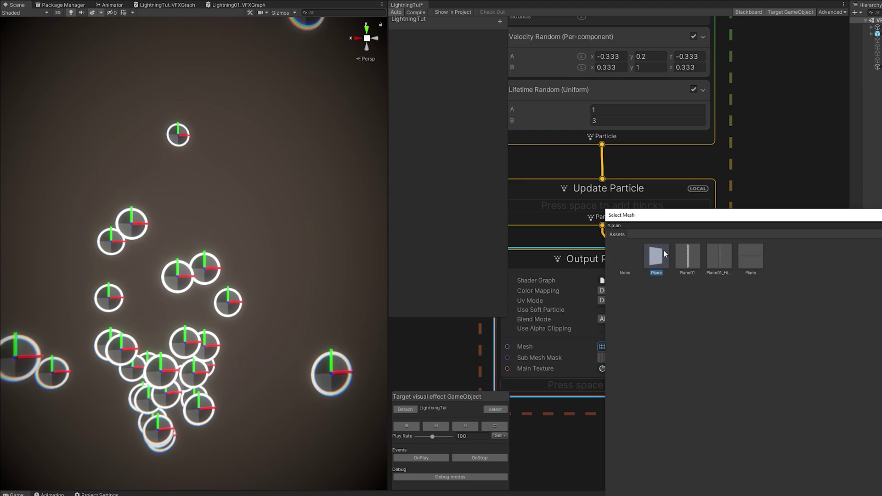
{"action": "double_click", "coordinate": [664, 250]}
{"action": "scroll", "coordinate": [599, 398], "scroll_direction": "down", "scroll_amount": 3}
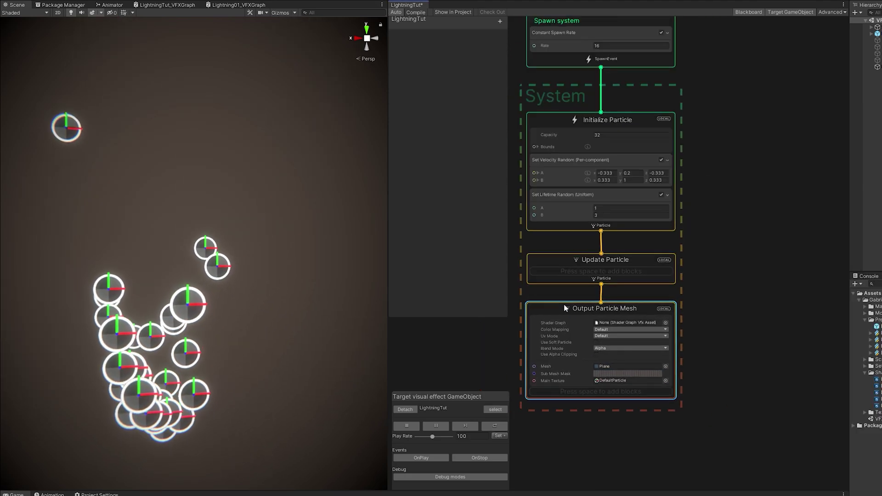
Step: Assign LightningTut_VFXGraph as the Shader Graph of Output Particle Mesh
{"action": "scroll", "coordinate": [563, 305], "scroll_direction": "up", "scroll_amount": 2}
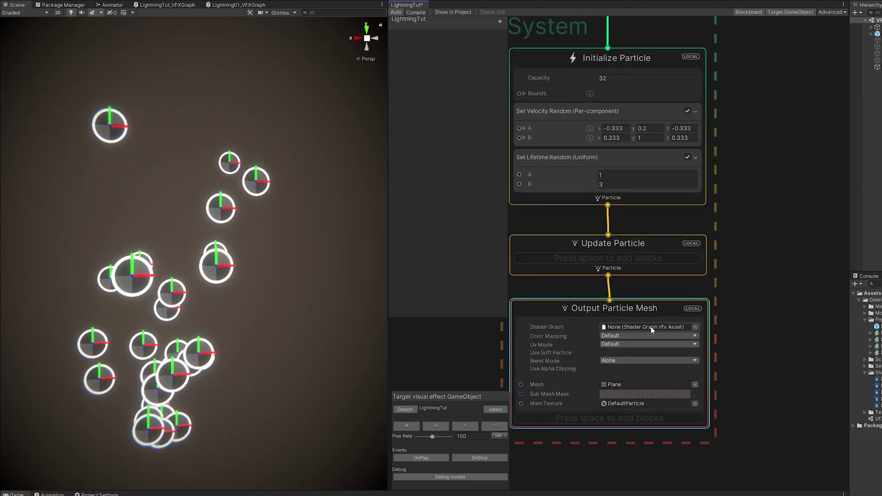
{"action": "left_click", "coordinate": [695, 327]}
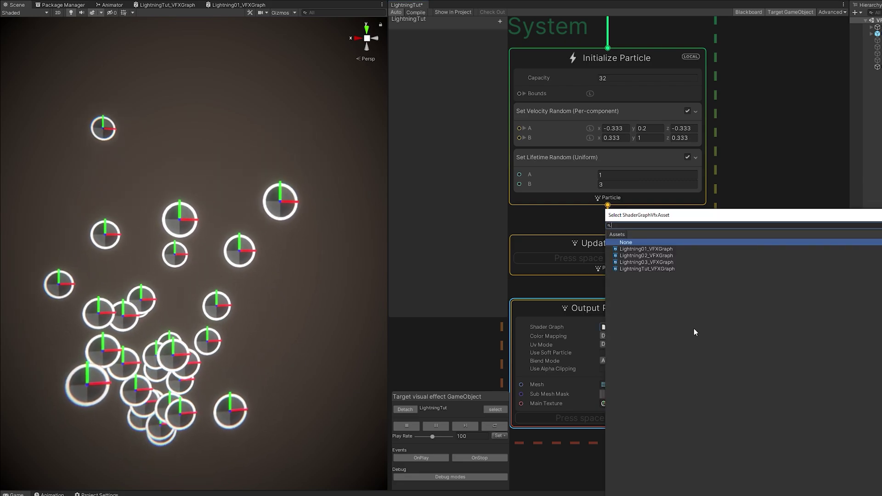
{"action": "left_click", "coordinate": [637, 269]}
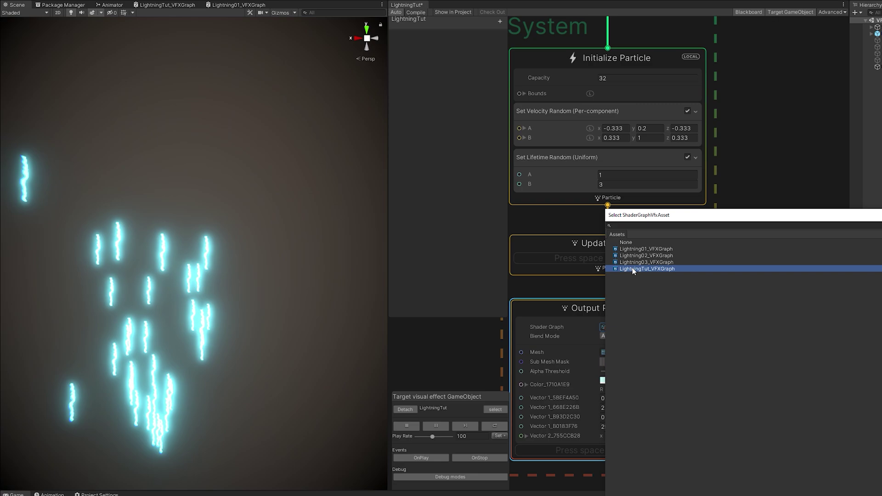
{"action": "double_click", "coordinate": [633, 268]}
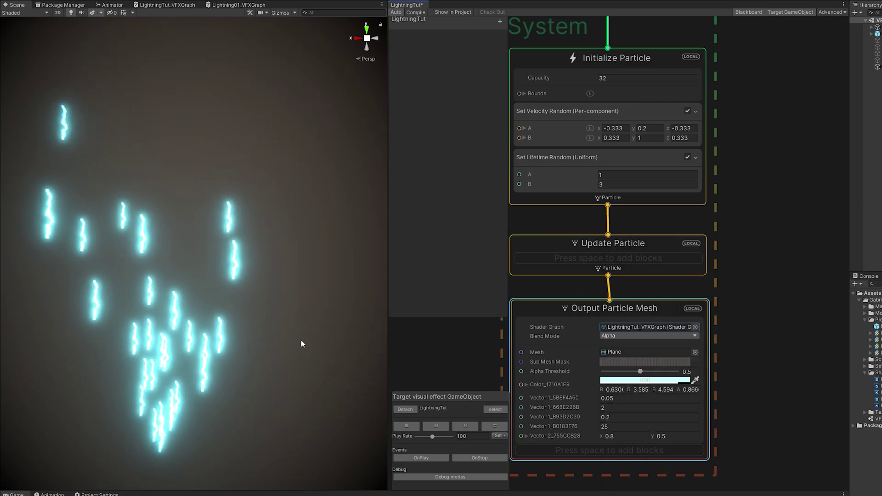
{"action": "middle_click_drag", "start_coordinate": [737, 445], "coordinate": [792, 321]}
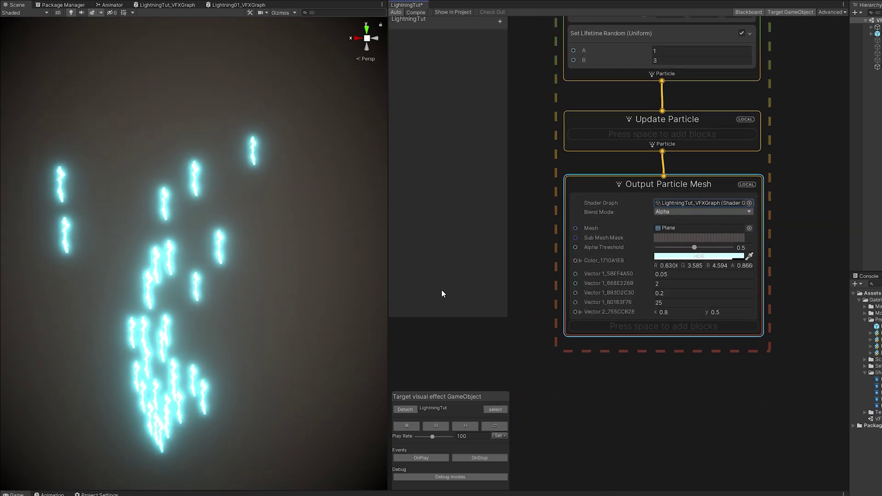
Step: Rename the shader property references to Color_, Width_, Height_, DistortionAmount_, NoiseScale_ and NoiseSpeed_, and save the shader asset
{"action": "left_click_drag", "start_coordinate": [386, 332], "coordinate": [316, 332]}
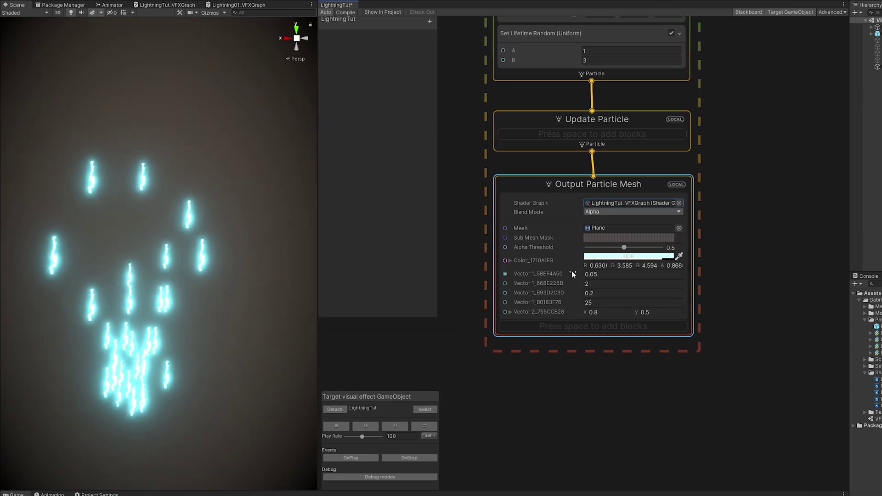
{"action": "scroll", "coordinate": [551, 291], "scroll_direction": "up", "scroll_amount": 2}
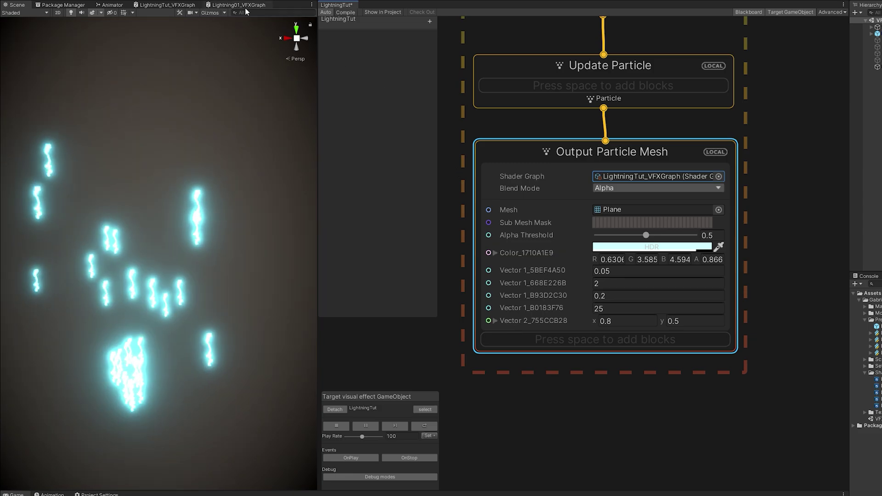
{"action": "left_click", "coordinate": [167, 6]}
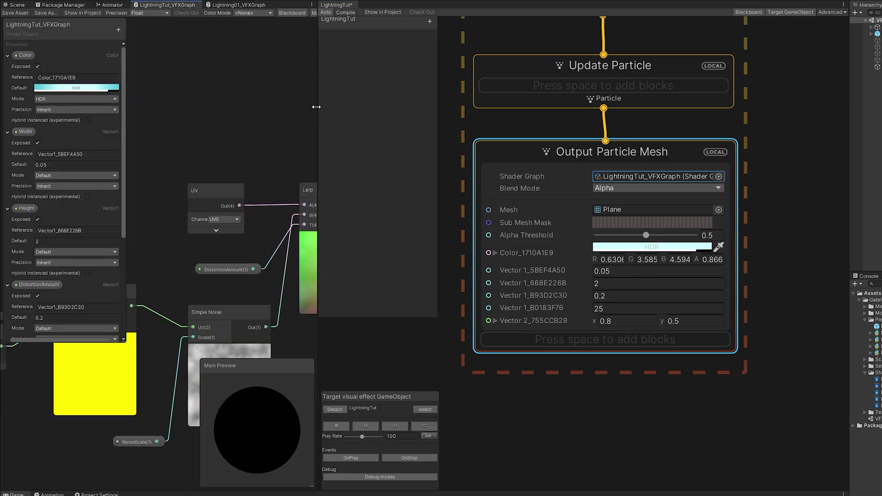
{"action": "left_click_drag", "start_coordinate": [316, 107], "coordinate": [617, 107]}
{"action": "scroll", "coordinate": [429, 130], "scroll_direction": "up", "scroll_amount": 1}
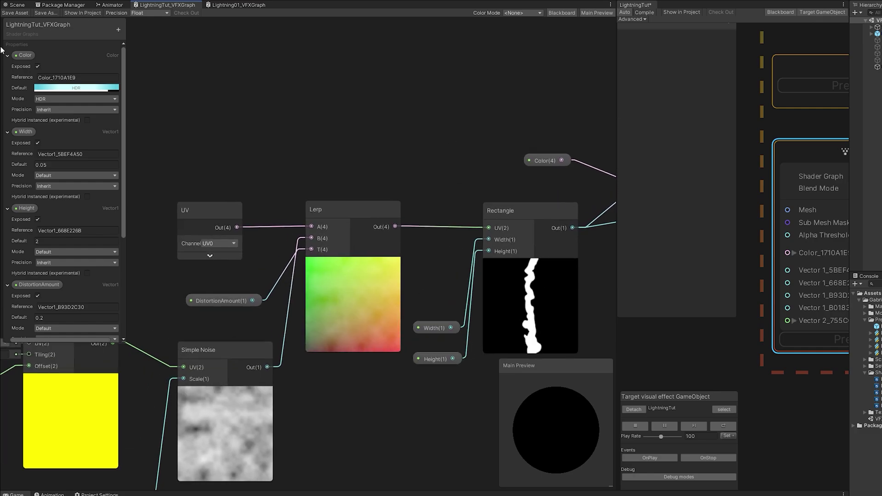
{"action": "left_click", "coordinate": [72, 77]}
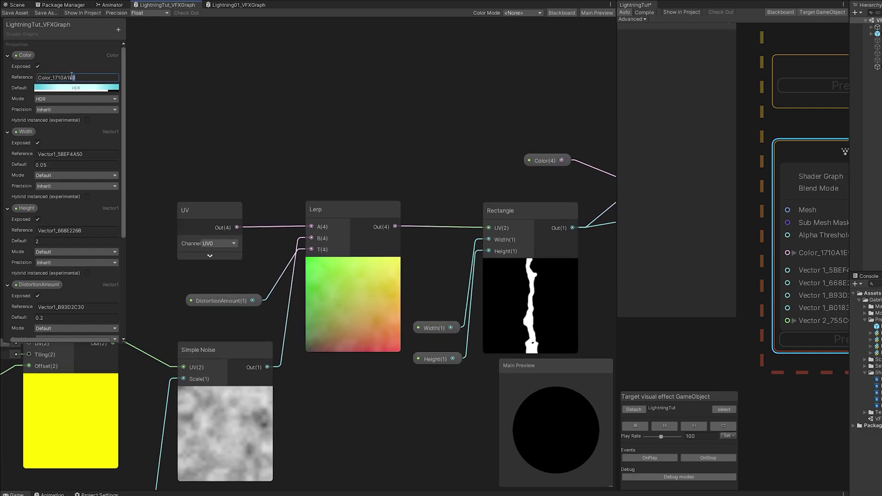
{"action": "double_click", "coordinate": [72, 77]}
{"action": "key", "text": "BackSpace"}
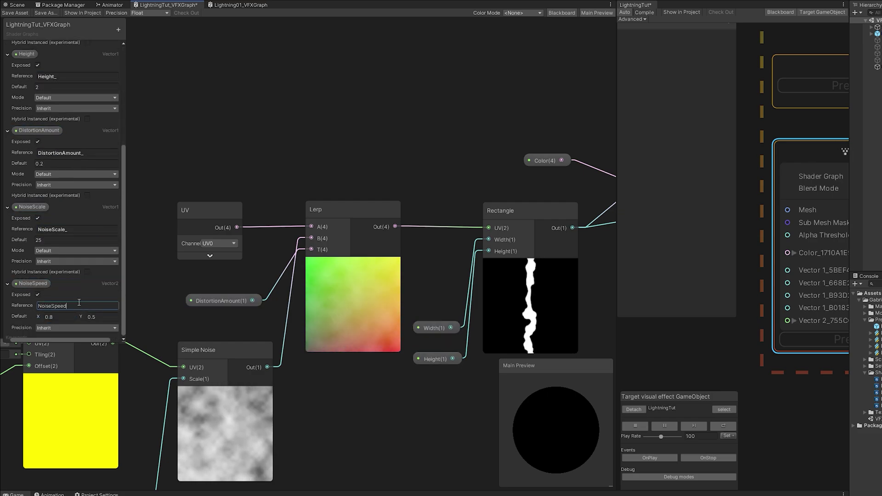
{"action": "type", "text": "_"}
{"action": "left_click", "coordinate": [20, 12]}
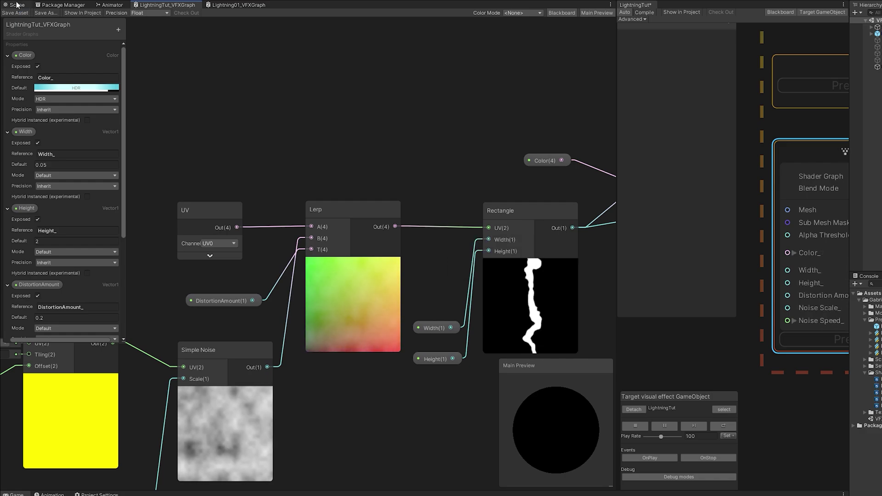
Step: Show the Scene view beside a widened VFX graph and replace the Spawn context's Constant Spawn Rate with a burst block of count 1
{"action": "left_click", "coordinate": [17, 5]}
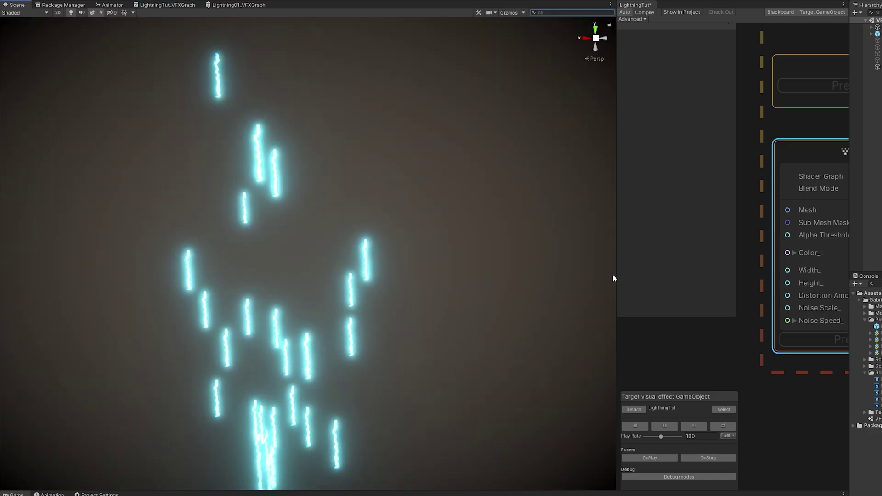
{"action": "left_click_drag", "start_coordinate": [615, 335], "coordinate": [309, 335]}
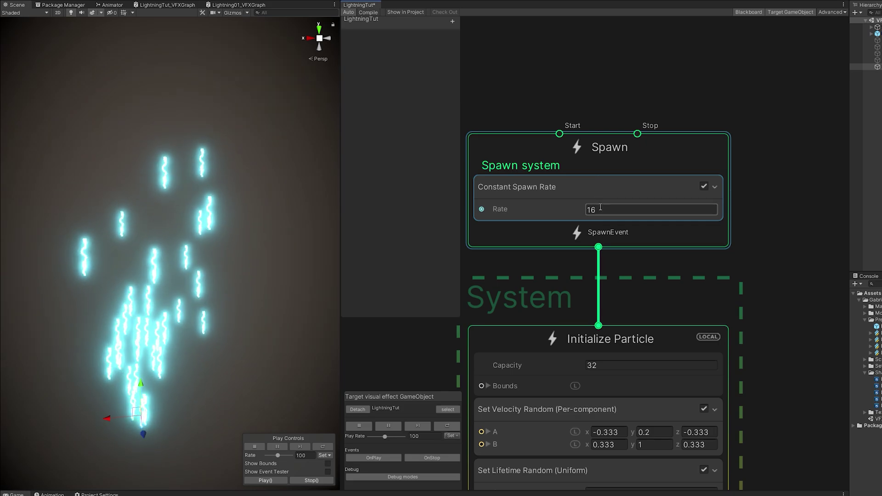
{"action": "left_click", "coordinate": [600, 192]}
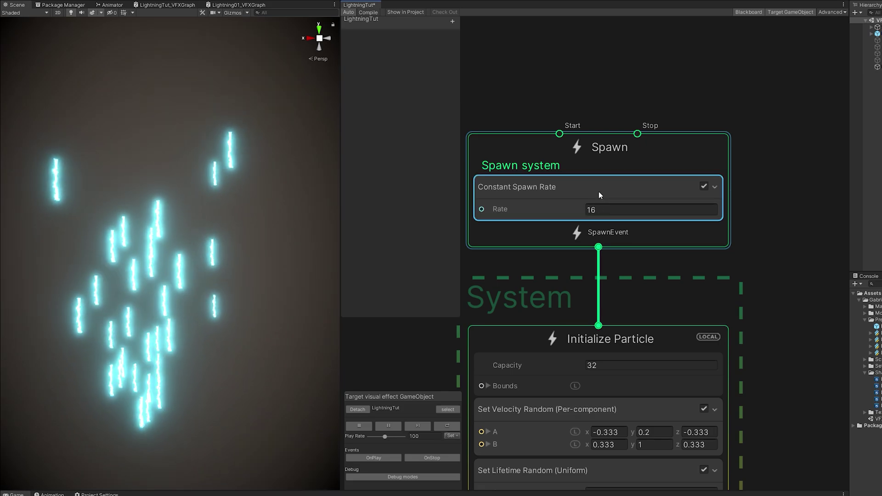
{"action": "key", "text": "Delete"}
{"action": "middle_click_drag", "start_coordinate": [572, 184], "coordinate": [637, 177]}
{"action": "key", "text": "space"}
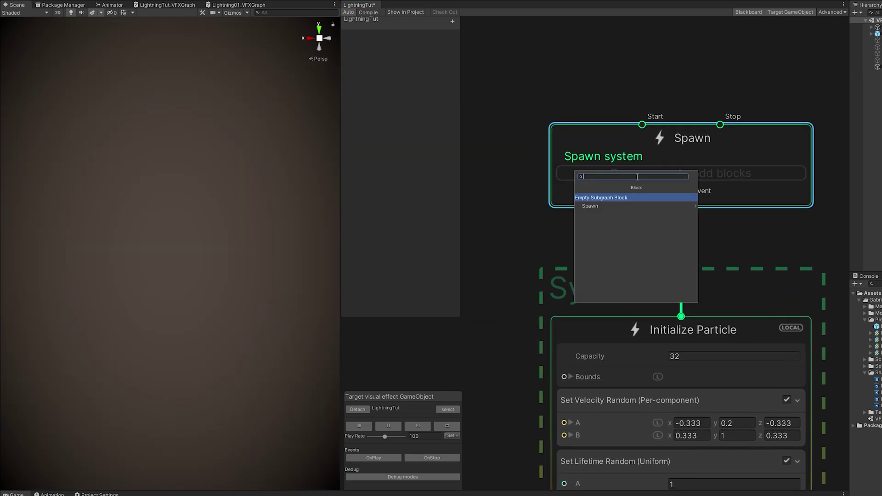
{"action": "key", "text": "Down"}
{"action": "key", "text": "Return"}
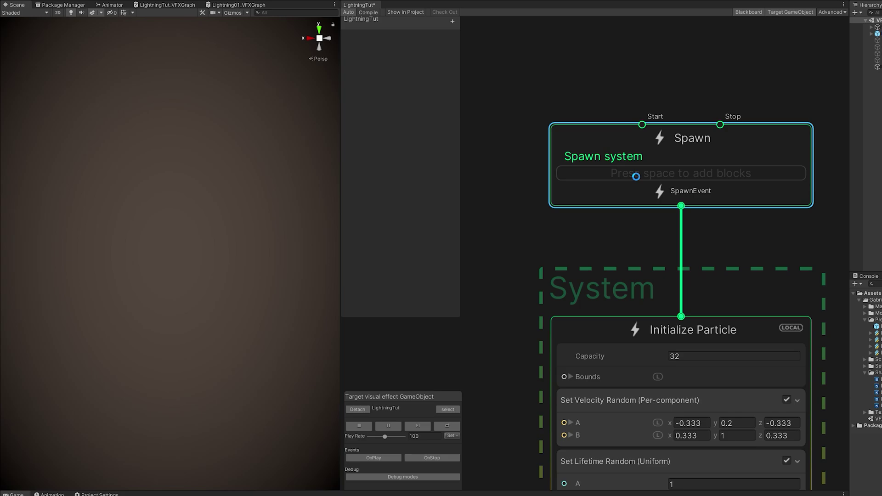
Step: Remove the Set Velocity Random block from Initialize Particle and replay the LightningTut effect
{"action": "middle_click_drag", "start_coordinate": [614, 354], "coordinate": [588, 167]}
{"action": "left_click", "coordinate": [586, 303]}
{"action": "key", "text": "Delete"}
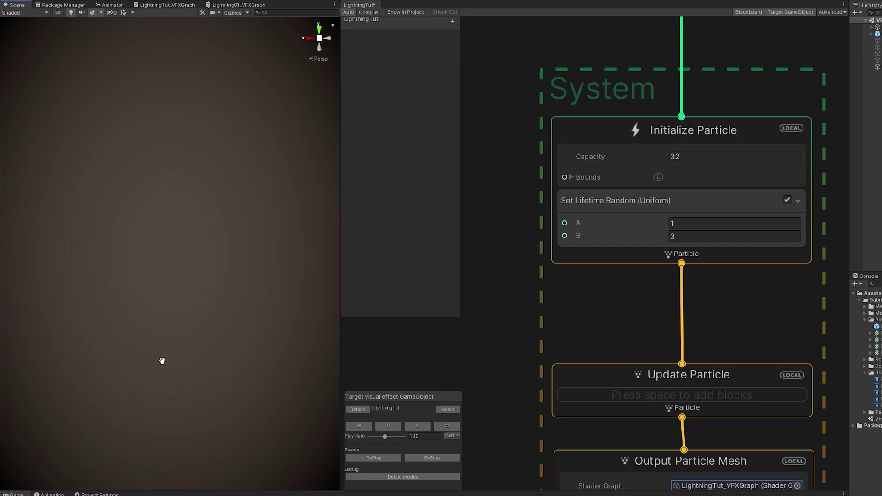
{"action": "left_click", "coordinate": [881, 67]}
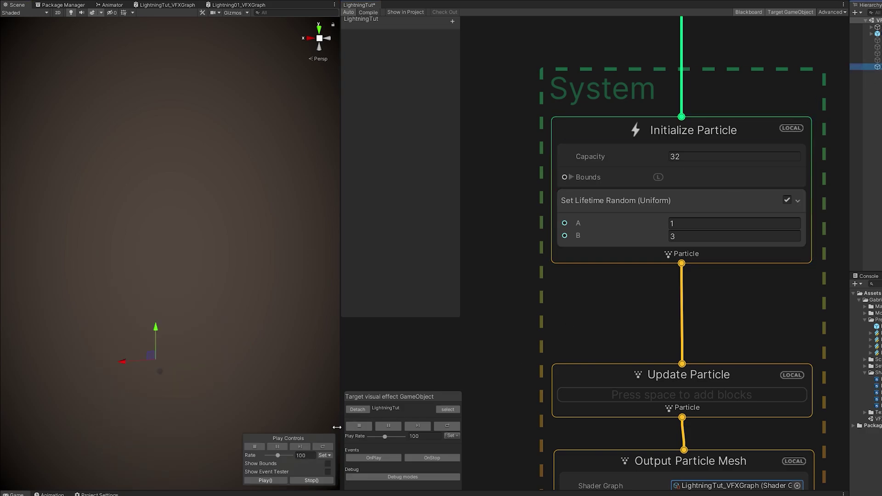
{"action": "left_click", "coordinate": [266, 481]}
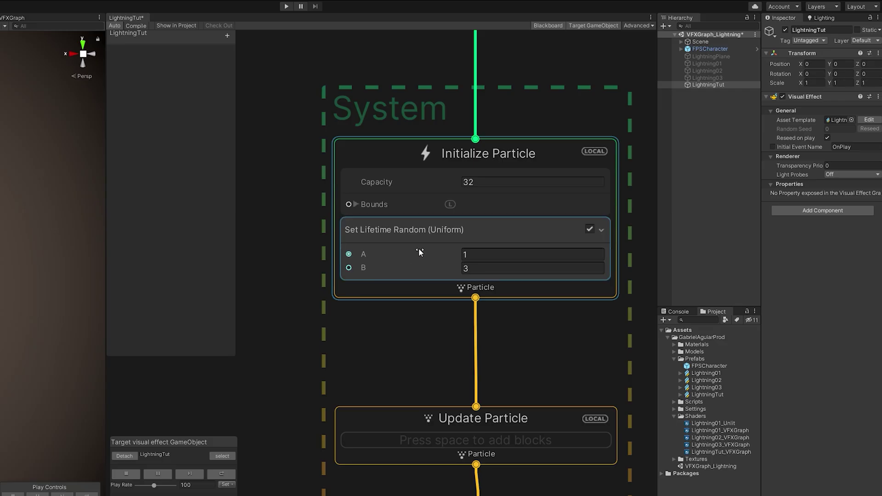
Step: Turn off the Set Lifetime block's randomization, set the lifetime to 0.5 and replay the effect
{"action": "left_click", "coordinate": [629, 217]}
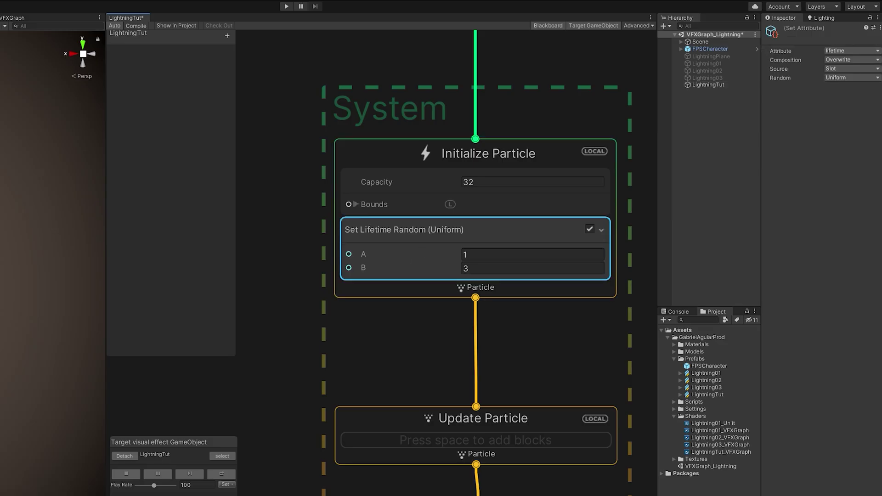
{"action": "left_click", "coordinate": [839, 77]}
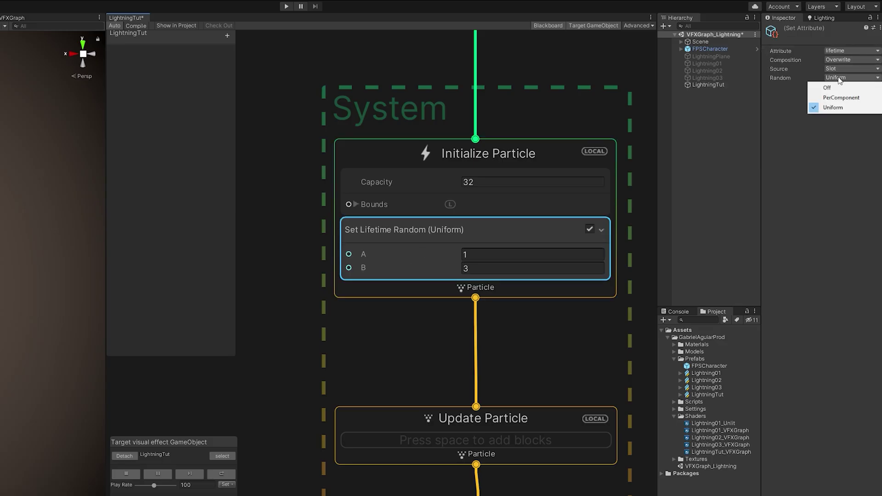
{"action": "left_click", "coordinate": [833, 88]}
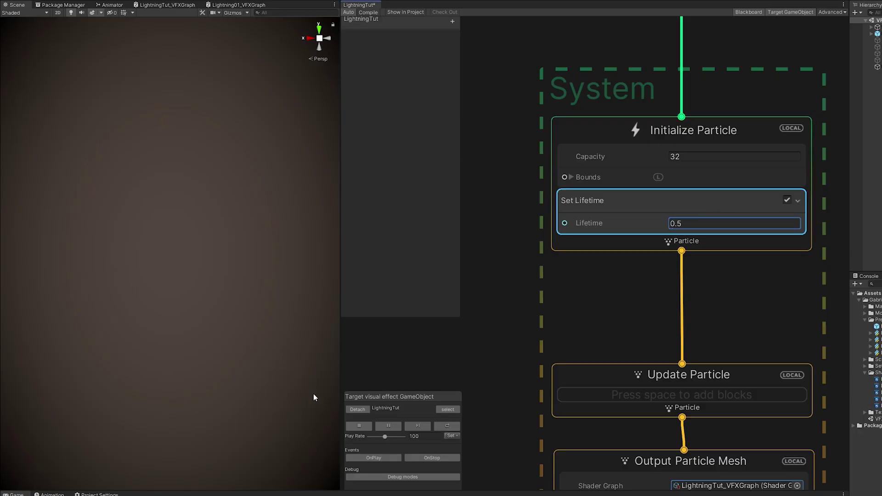
{"action": "left_click", "coordinate": [374, 458]}
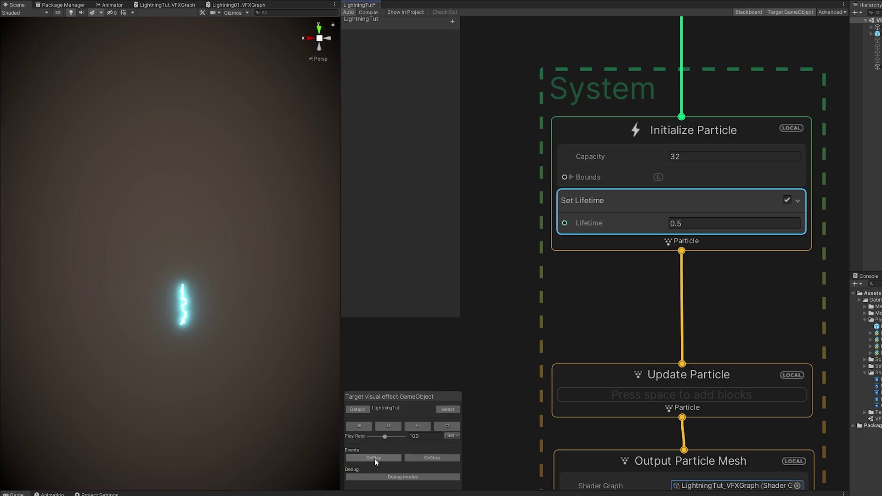
Step: Add a Set Scale block to the Output Particle Mesh context
{"action": "middle_click_drag", "start_coordinate": [503, 422], "coordinate": [501, 213]}
{"action": "scroll", "coordinate": [502, 269], "scroll_direction": "down", "scroll_amount": 2}
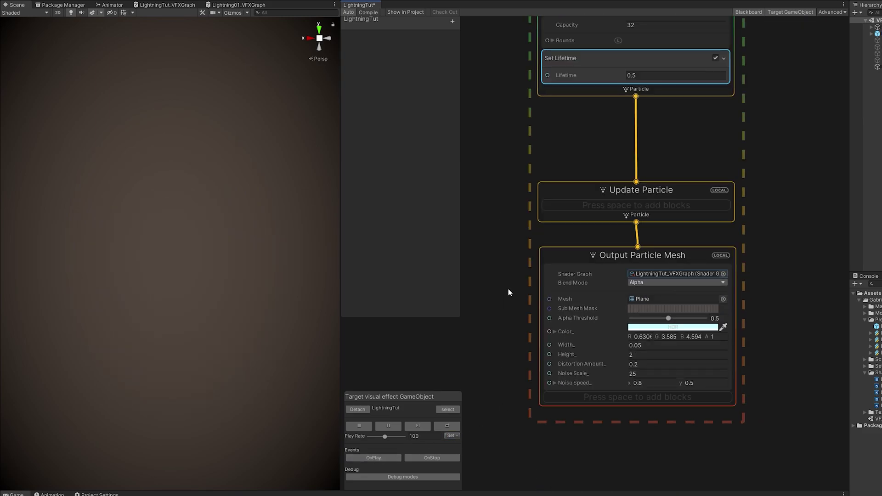
{"action": "middle_click_drag", "start_coordinate": [537, 386], "coordinate": [537, 265]}
{"action": "scroll", "coordinate": [537, 265], "scroll_direction": "up", "scroll_amount": 3}
{"action": "left_click", "coordinate": [592, 287]}
{"action": "key", "text": "space"}
{"action": "type", "text": "set scal"}
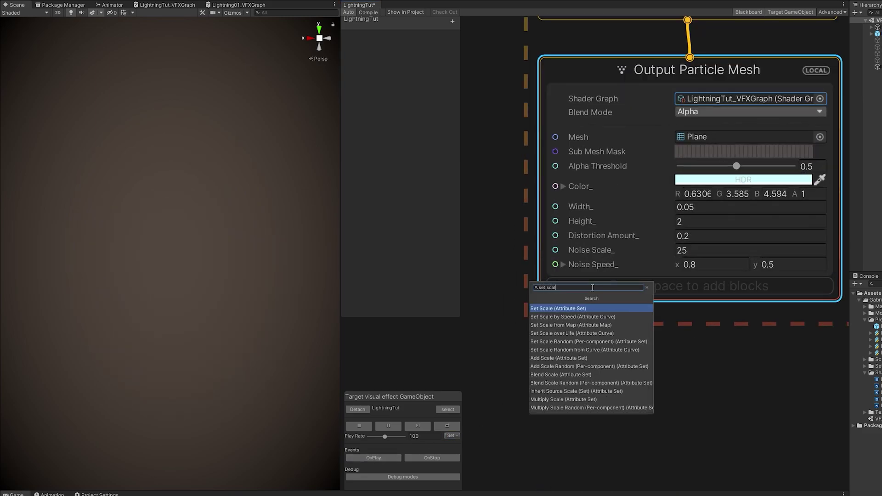
{"action": "key", "text": "Return"}
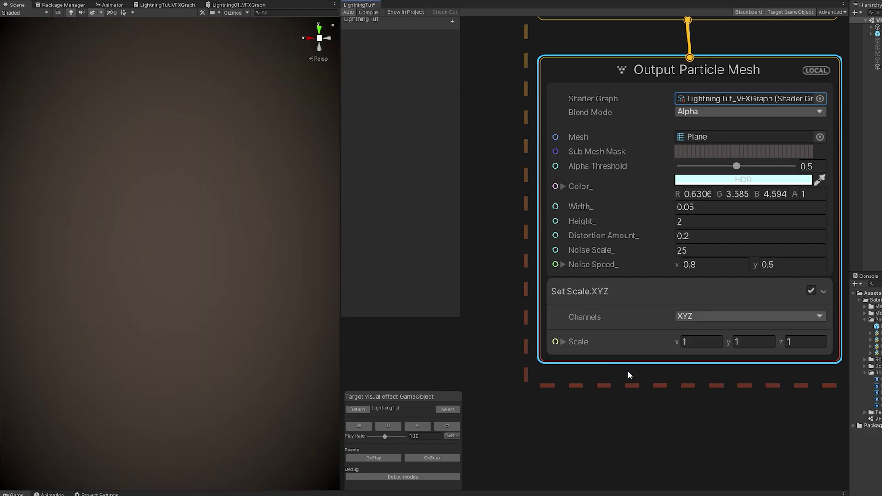
Step: Set the block's Y scale to 3, replay the effect, and raise Y to 6
{"action": "left_click", "coordinate": [743, 344]}
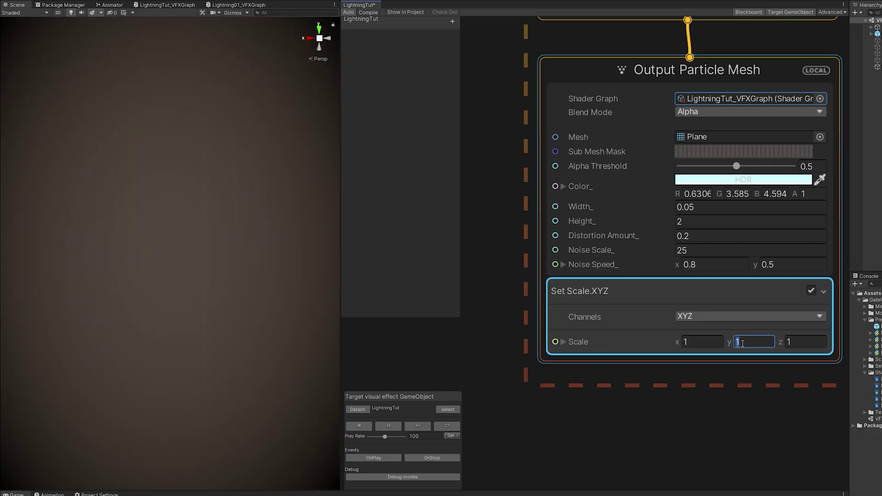
{"action": "type", "text": "3"}
{"action": "left_click", "coordinate": [386, 456]}
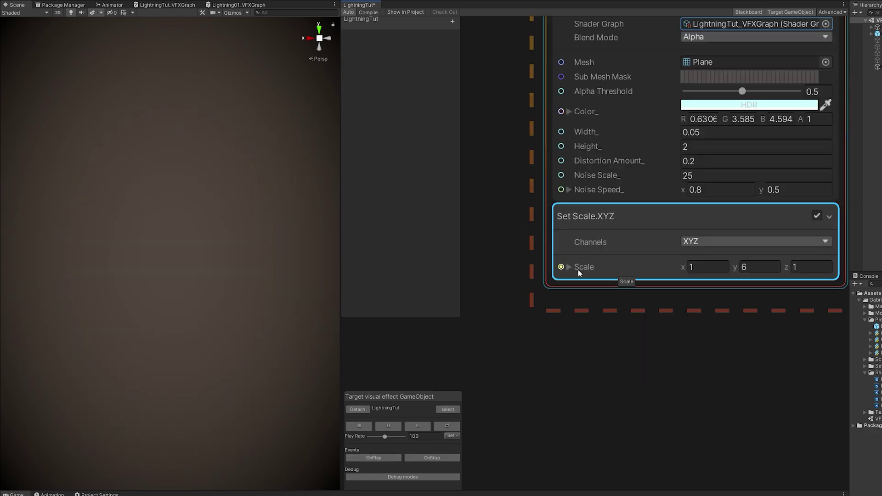
Step: Expand the Scale input into its X, Y and Z components and add a Sample Curve node beside Output Particle Mesh
{"action": "left_click", "coordinate": [569, 268]}
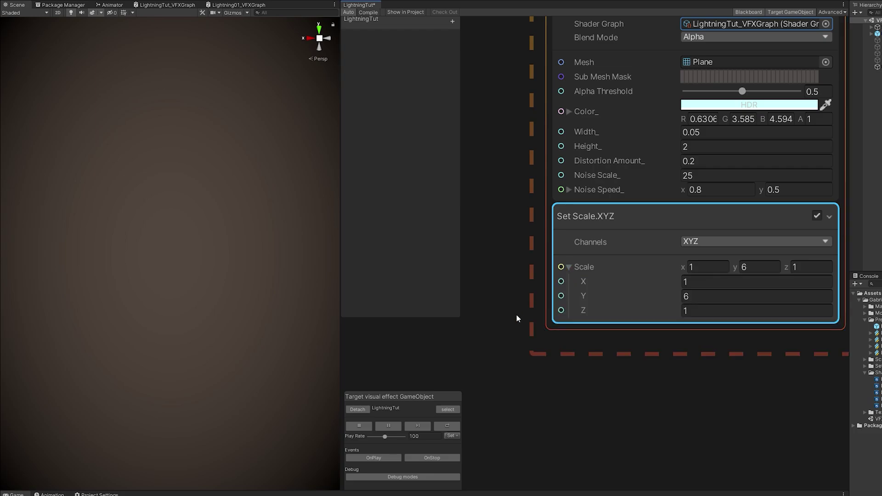
{"action": "middle_click_drag", "start_coordinate": [516, 315], "coordinate": [653, 310]}
{"action": "scroll", "coordinate": [582, 281], "scroll_direction": "down", "scroll_amount": 5}
{"action": "key", "text": "space"}
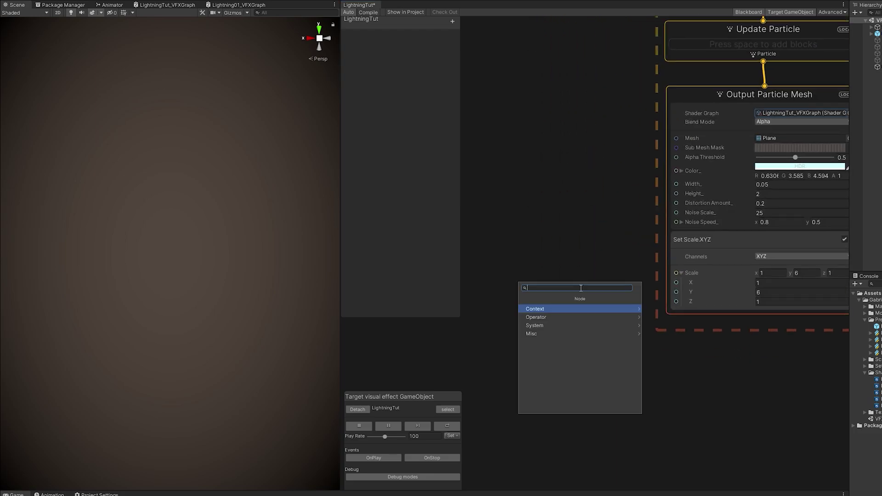
{"action": "type", "text": "sample"}
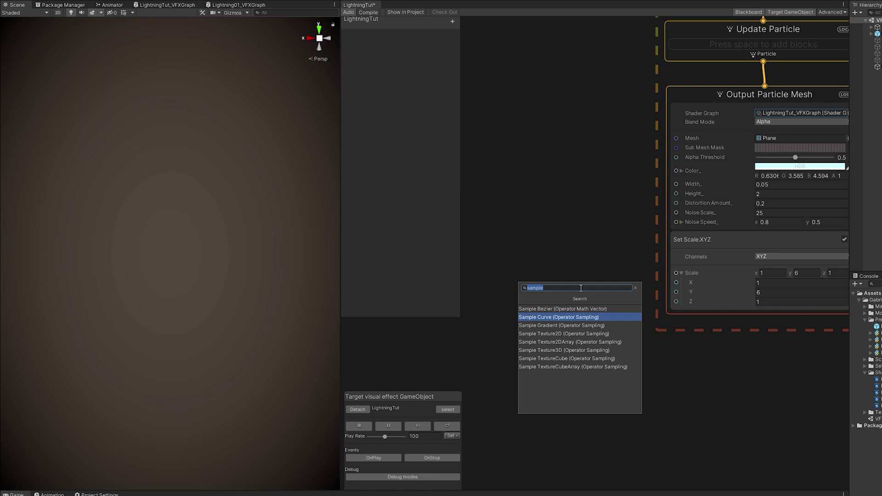
{"action": "key", "text": "Return"}
{"action": "left_click_drag", "start_coordinate": [617, 313], "coordinate": [545, 338]}
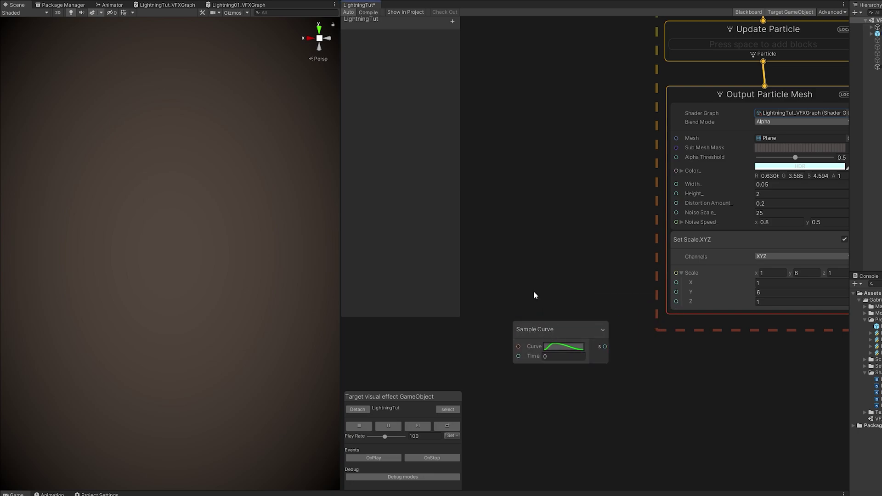
Step: Add an Age Over Lifetime node and connect its output to the Sample Curve's Time input
{"action": "middle_click_drag", "start_coordinate": [534, 291], "coordinate": [560, 246]}
{"action": "key", "text": "space"}
{"action": "type", "text": "ag"}
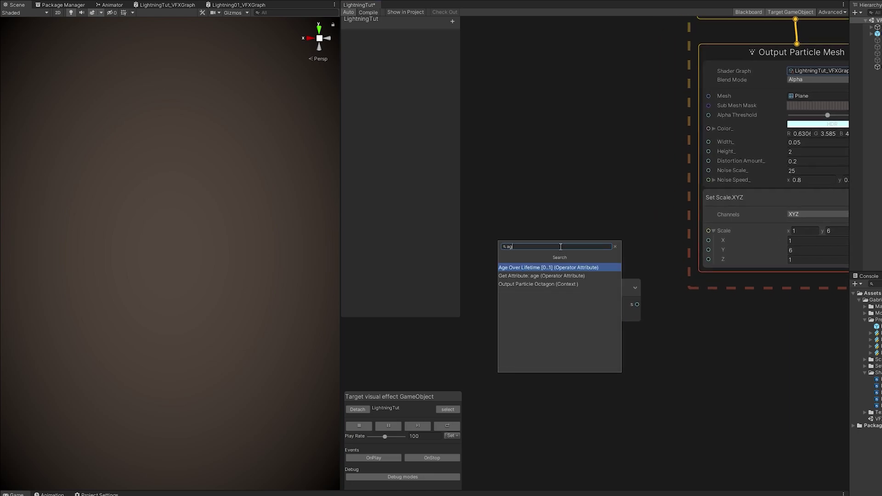
{"action": "type", "text": "e"}
{"action": "key", "text": "Return"}
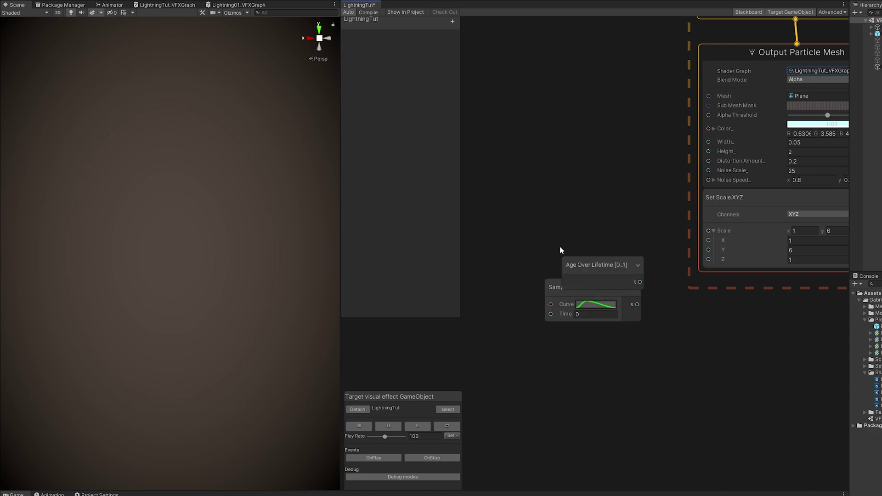
{"action": "left_click_drag", "start_coordinate": [590, 262], "coordinate": [470, 294]}
{"action": "left_click_drag", "start_coordinate": [521, 314], "coordinate": [550, 314]}
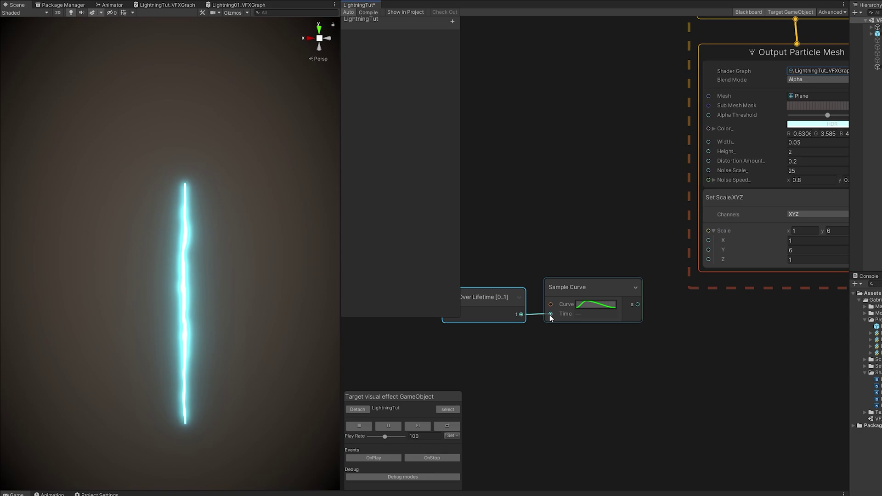
Step: Give Sample Curve a linear ramp from 0 to 1, connect it to the Scale block's Y input, and replay the effect
{"action": "left_click", "coordinate": [592, 304]}
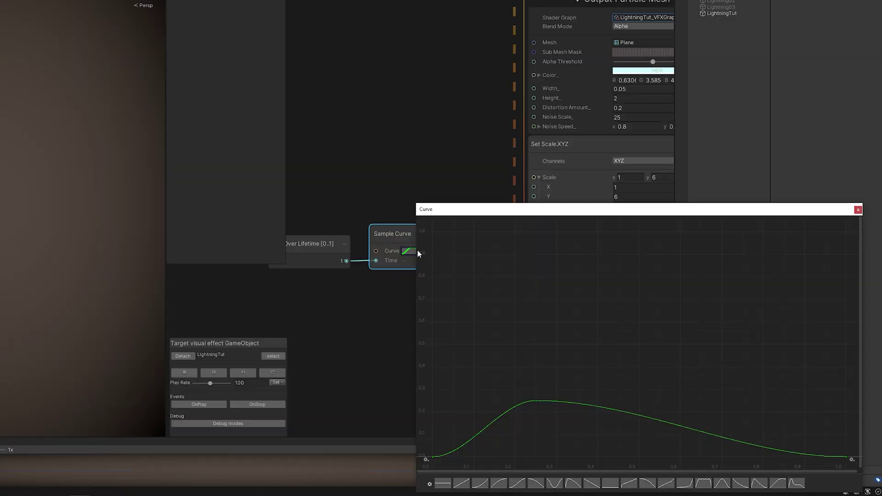
{"action": "left_click", "coordinate": [461, 483]}
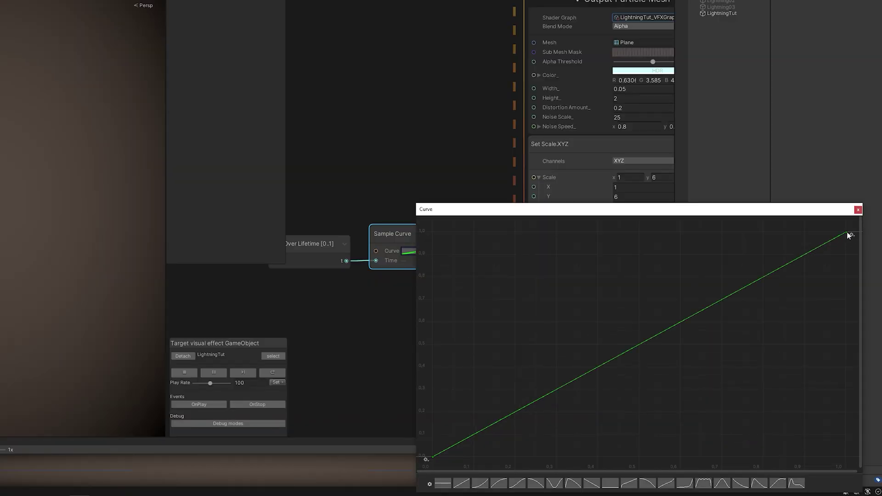
{"action": "left_click_drag", "start_coordinate": [563, 210], "coordinate": [561, 315]}
{"action": "left_click_drag", "start_coordinate": [463, 251], "coordinate": [532, 199]}
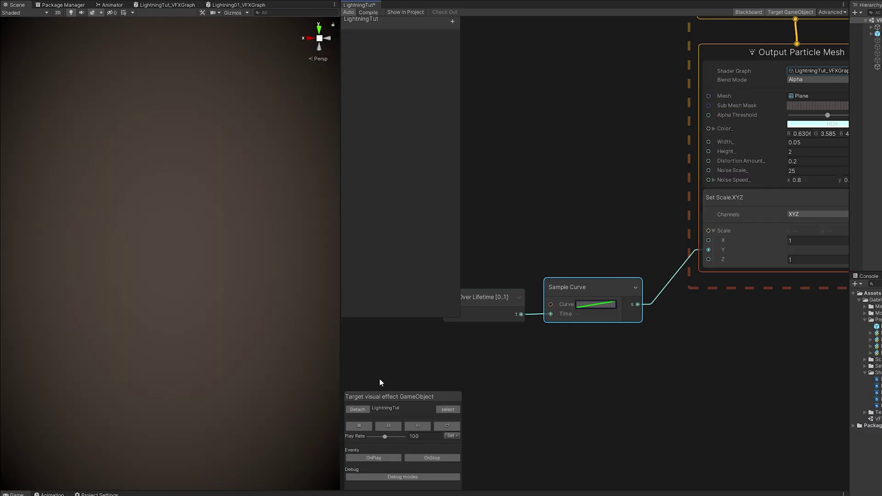
{"action": "left_click", "coordinate": [376, 458]}
{"action": "left_click", "coordinate": [378, 456]}
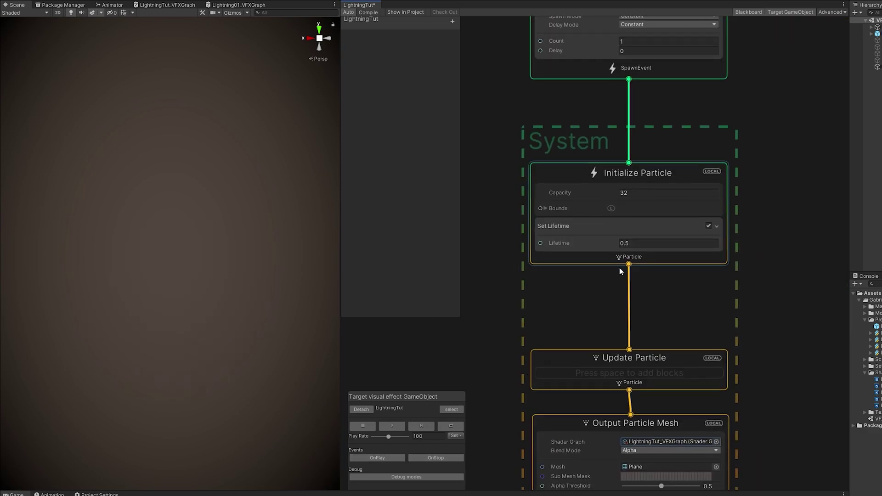
Step: Set the particle lifetime to 2, pause the effect partway through its growth, and inspect the bolt in the Scene view
{"action": "left_click", "coordinate": [621, 242]}
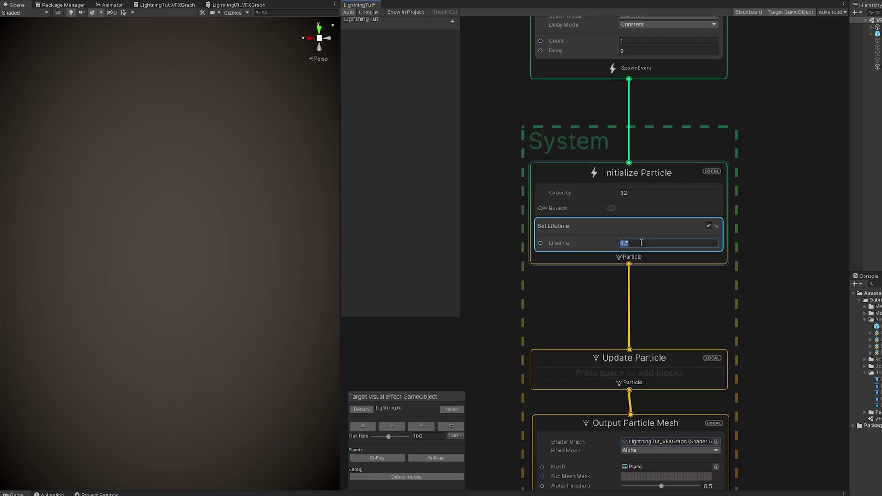
{"action": "left_click", "coordinate": [392, 425]}
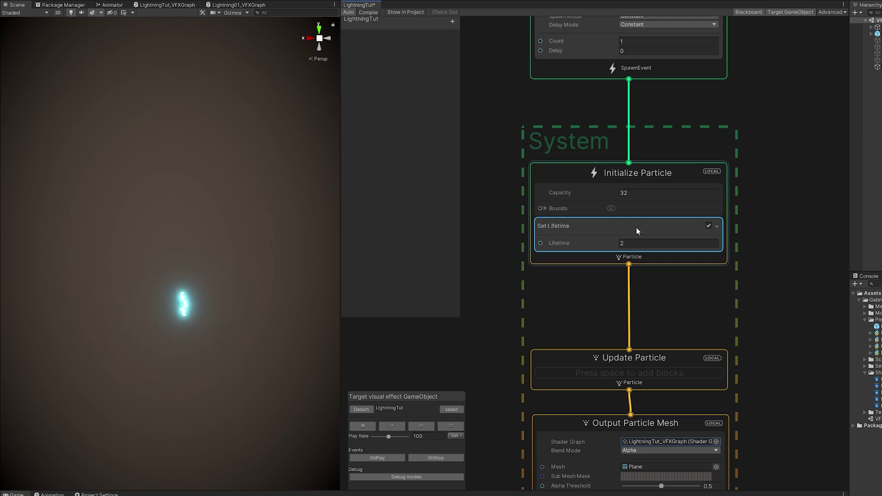
{"action": "left_click", "coordinate": [184, 305]}
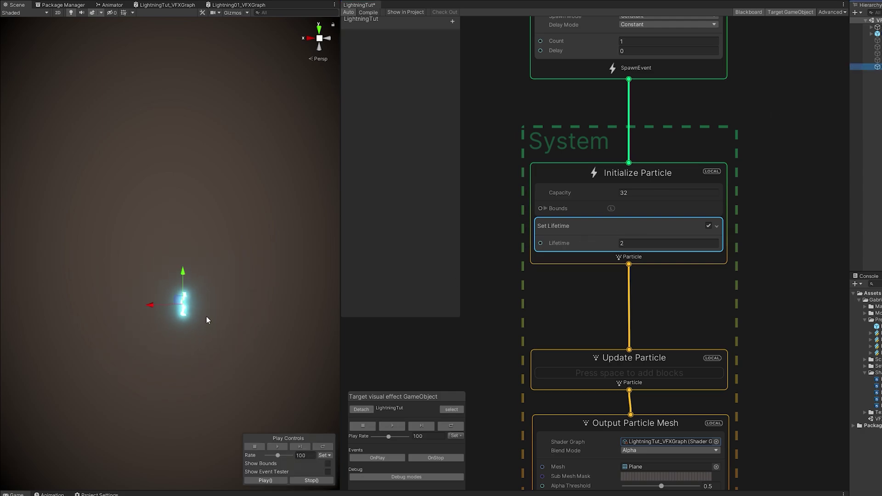
{"action": "scroll", "coordinate": [187, 313], "scroll_direction": "up", "scroll_amount": 8}
{"action": "scroll", "coordinate": [186, 313], "scroll_direction": "down", "scroll_amount": 8}
{"action": "middle_click_drag", "start_coordinate": [202, 334], "coordinate": [186, 301]}
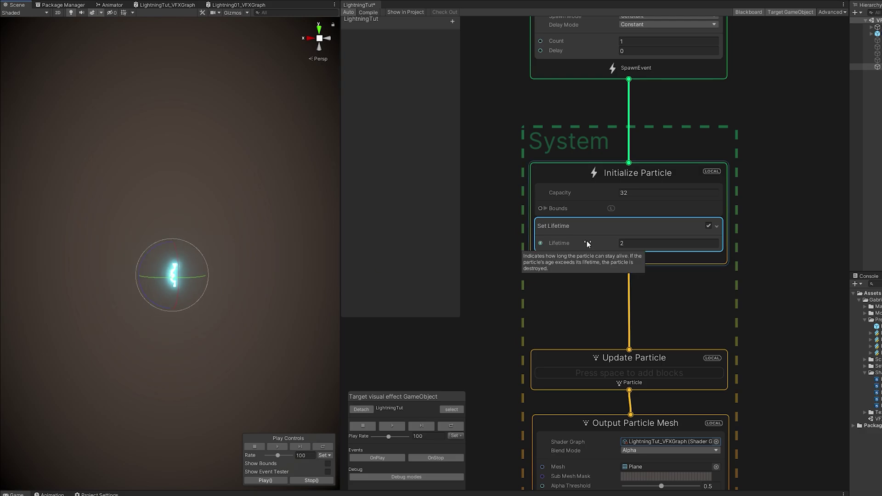
Step: Add a Set Pivot block to Initialize Particle and set its Y pivot to -1
{"action": "key", "text": "space"}
{"action": "type", "text": "set pivot"}
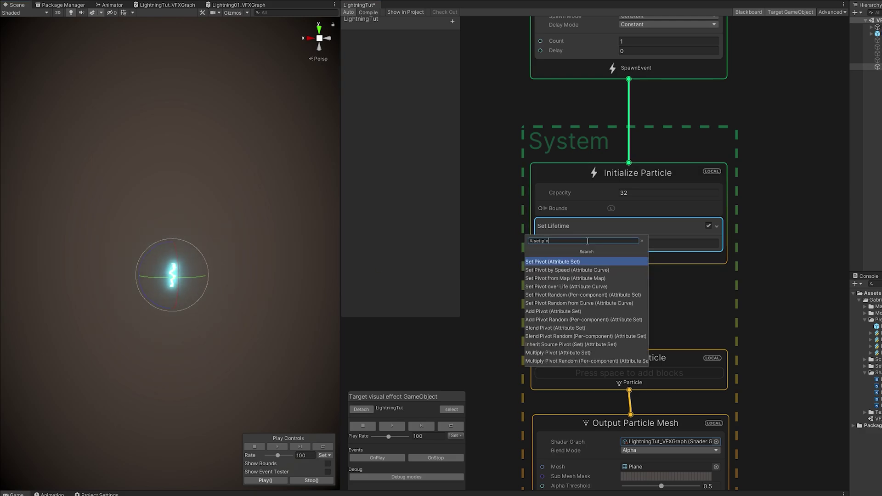
{"action": "key", "text": "Return"}
{"action": "left_click", "coordinate": [671, 296]}
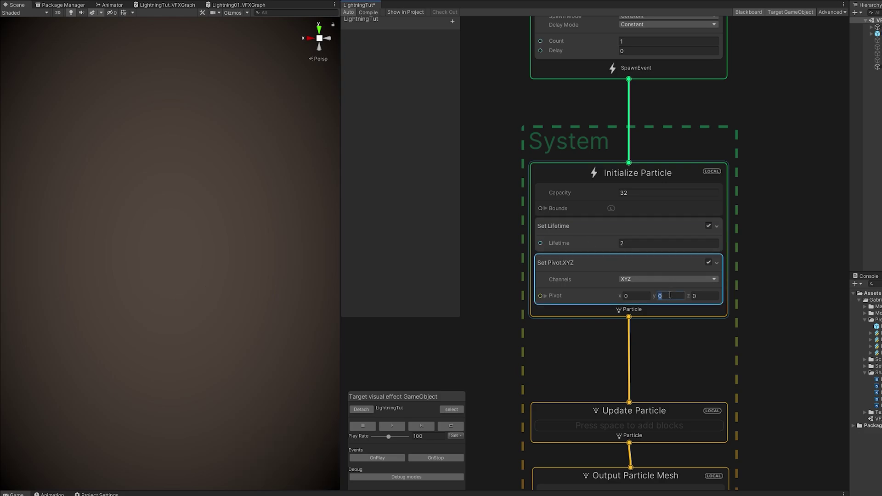
{"action": "type", "text": "-1"}
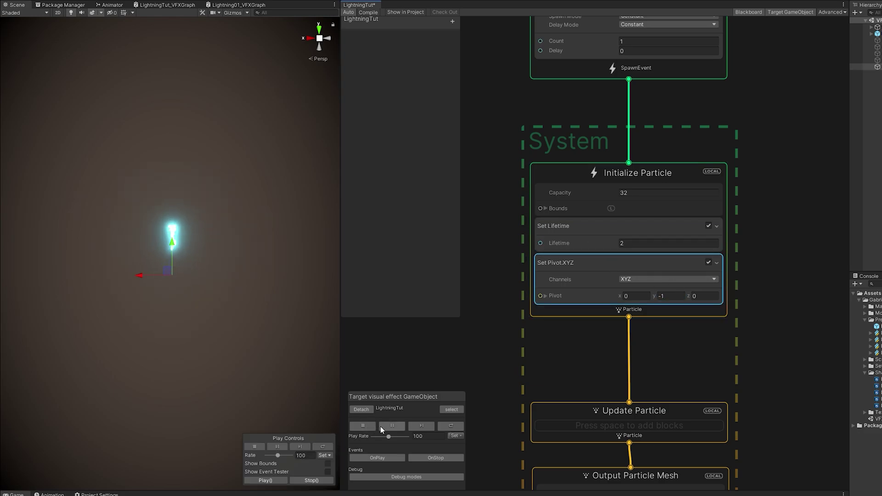
Step: Resume playback, set the Y pivot in Initialize Particle to 1, and replay the effect
{"action": "left_click", "coordinate": [388, 424]}
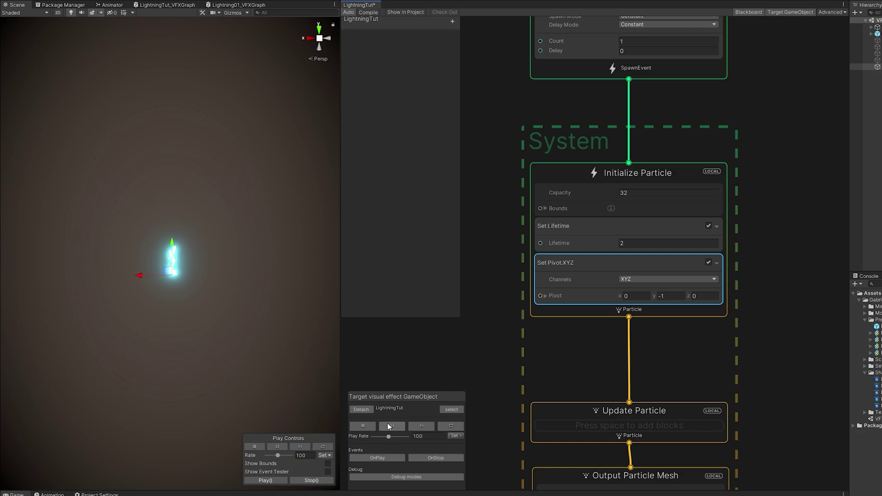
{"action": "left_click", "coordinate": [669, 296]}
{"action": "type", "text": "1"}
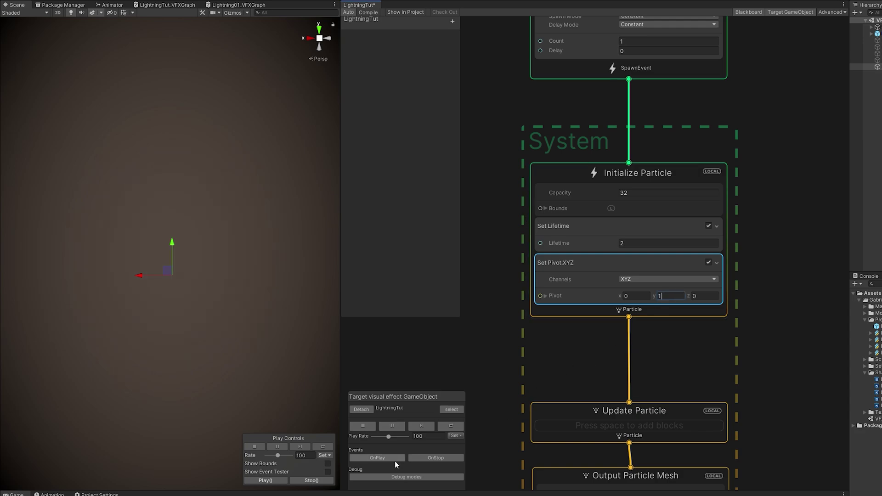
{"action": "left_click", "coordinate": [392, 458]}
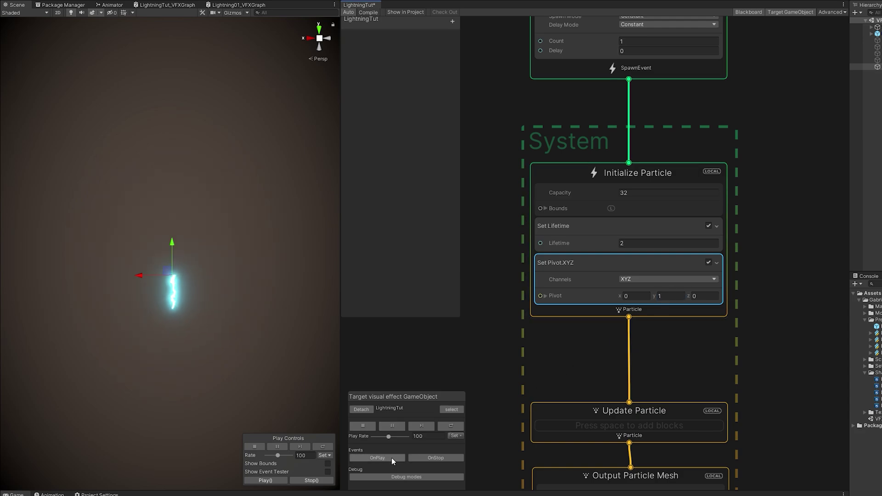
{"action": "left_click", "coordinate": [392, 458]}
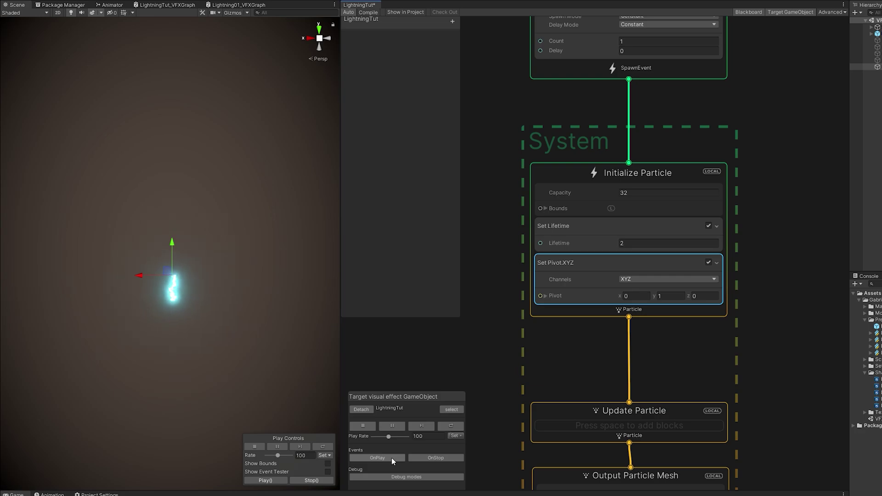
{"action": "left_click", "coordinate": [370, 459]}
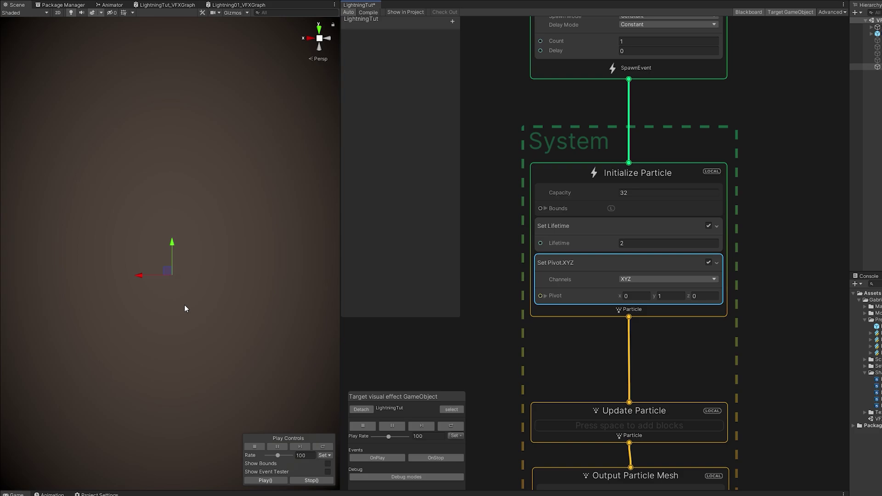
Step: Move the end key of the Scale Y curve to a time of about 0.3, set its value to 6, and replay the effect
{"action": "middle_click_drag", "start_coordinate": [465, 353], "coordinate": [562, 83]}
{"action": "middle_click_drag", "start_coordinate": [535, 387], "coordinate": [585, 305]}
{"action": "left_click", "coordinate": [578, 320]}
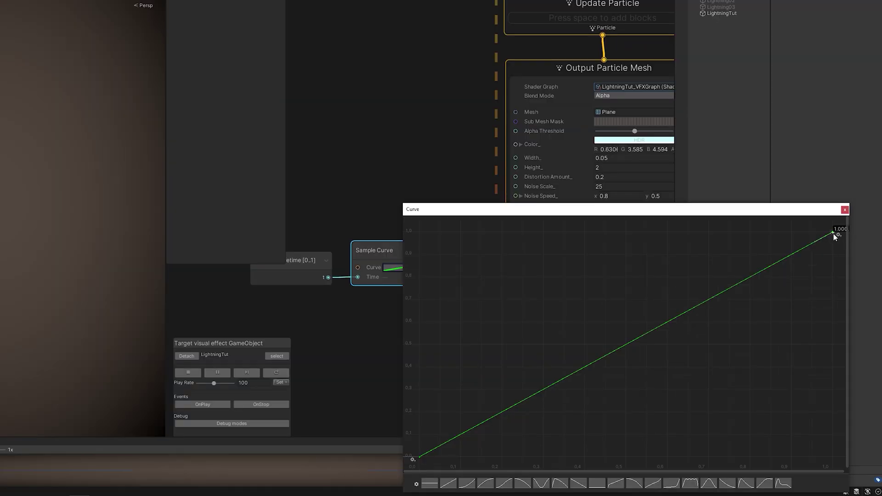
{"action": "left_click_drag", "start_coordinate": [834, 234], "coordinate": [545, 235]}
{"action": "middle_click_drag", "start_coordinate": [548, 258], "coordinate": [540, 299]}
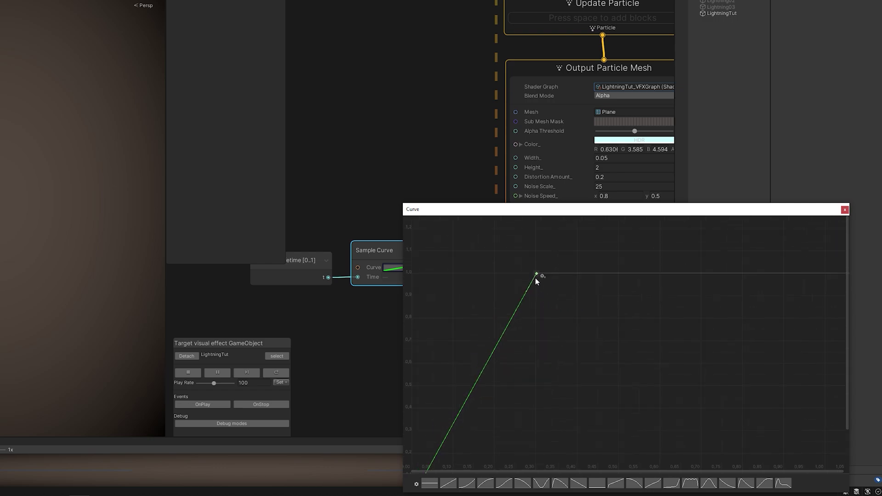
{"action": "right_click", "coordinate": [536, 275]}
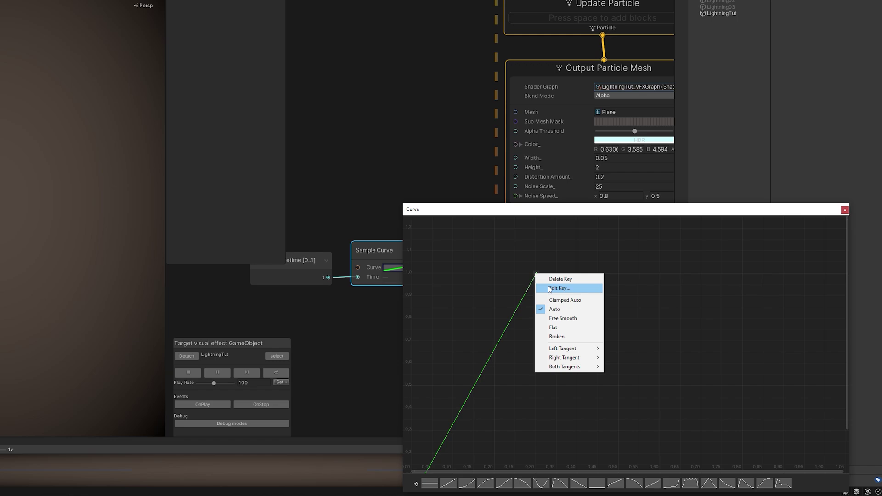
{"action": "left_click", "coordinate": [559, 288]}
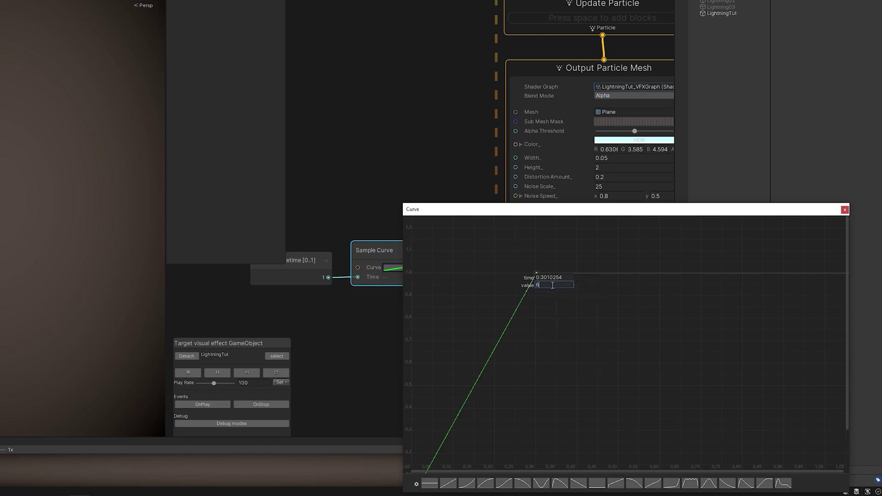
{"action": "key", "text": "Return"}
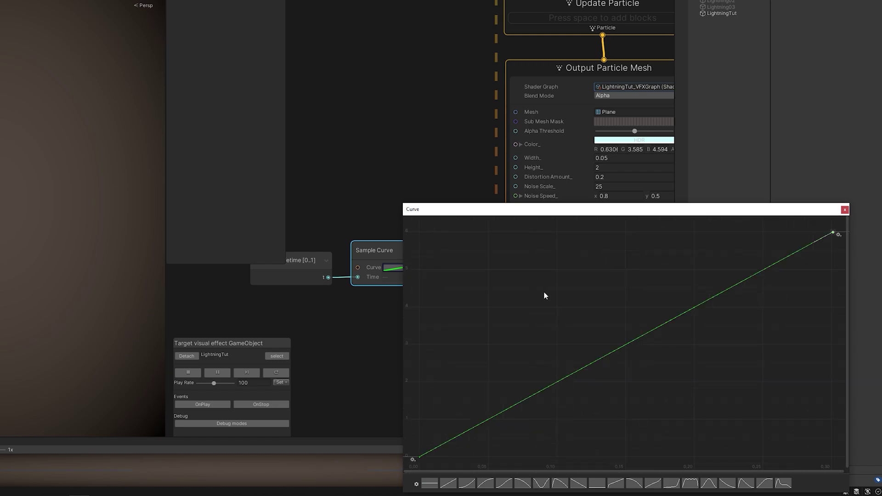
{"action": "scroll", "coordinate": [544, 291], "scroll_direction": "down", "scroll_amount": 6}
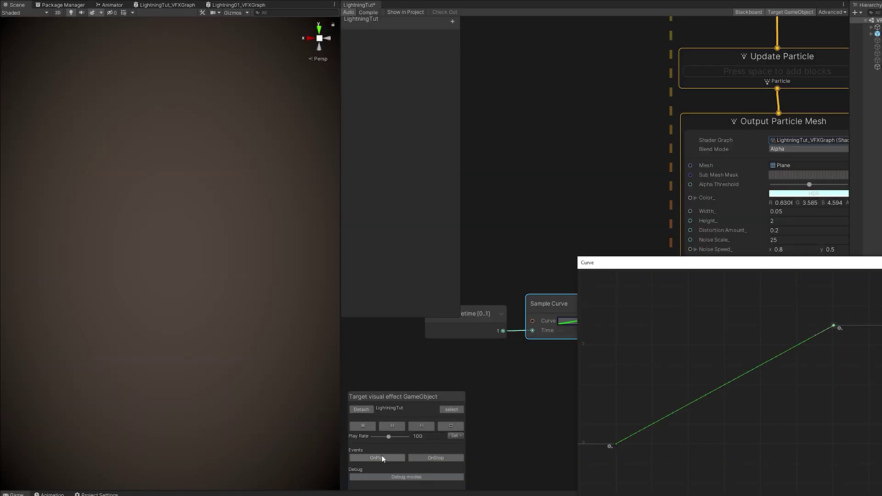
{"action": "left_click", "coordinate": [207, 405]}
{"action": "left_click", "coordinate": [207, 404]}
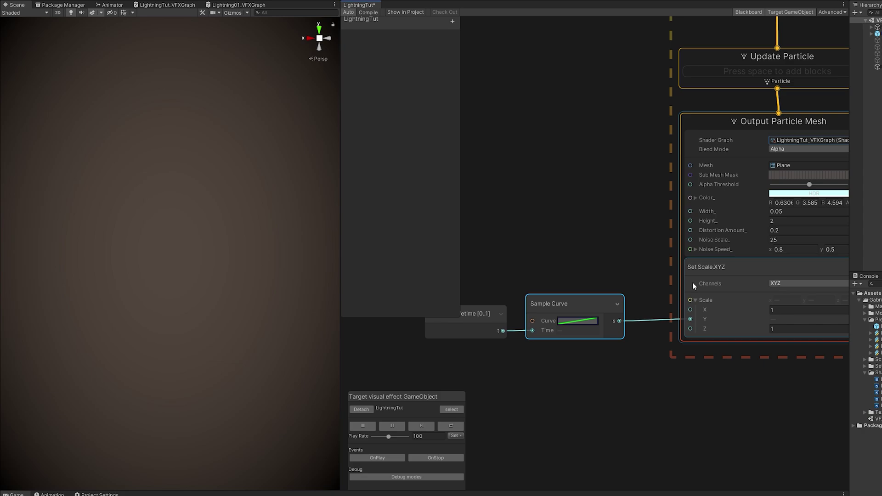
Step: Set the particle lifetime to 0.5 and replay the effect several times
{"action": "middle_click_drag", "start_coordinate": [694, 282], "coordinate": [593, 439]}
{"action": "left_click", "coordinate": [741, 118]}
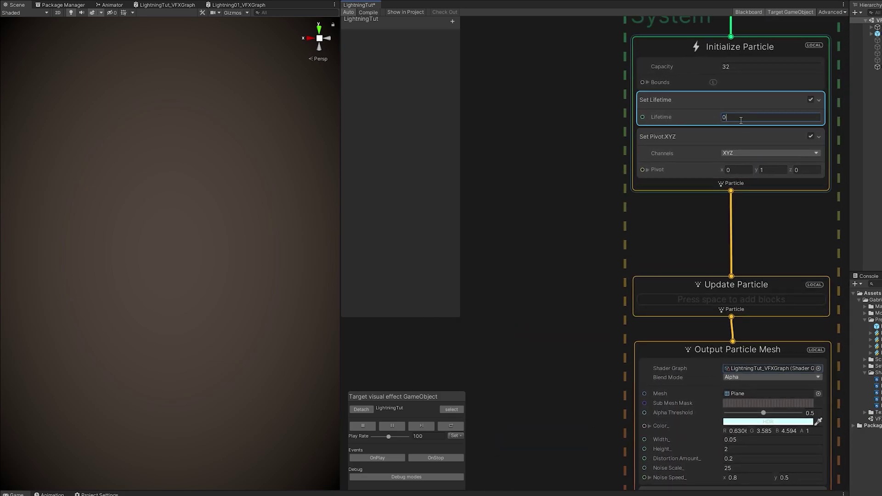
{"action": "type", "text": "0.5"}
{"action": "key", "text": "Return"}
{"action": "left_click", "coordinate": [365, 456]}
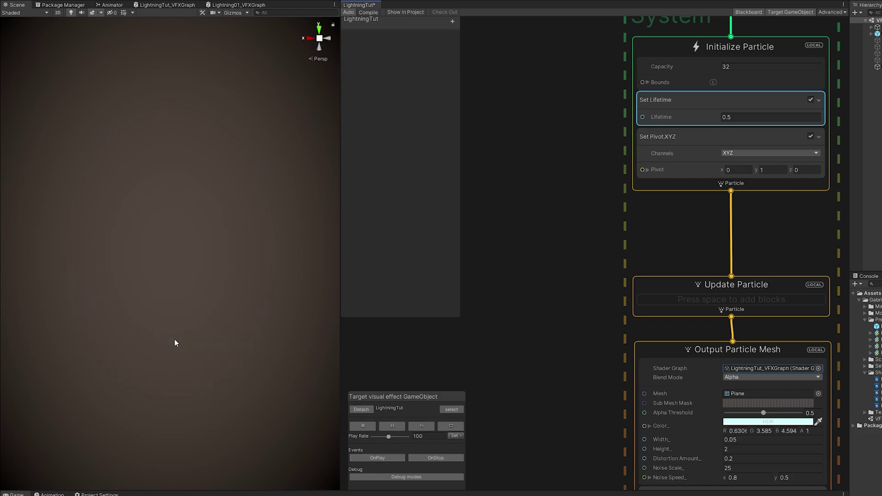
{"action": "left_click", "coordinate": [378, 458]}
{"action": "left_click", "coordinate": [379, 460]}
{"action": "left_click", "coordinate": [379, 459]}
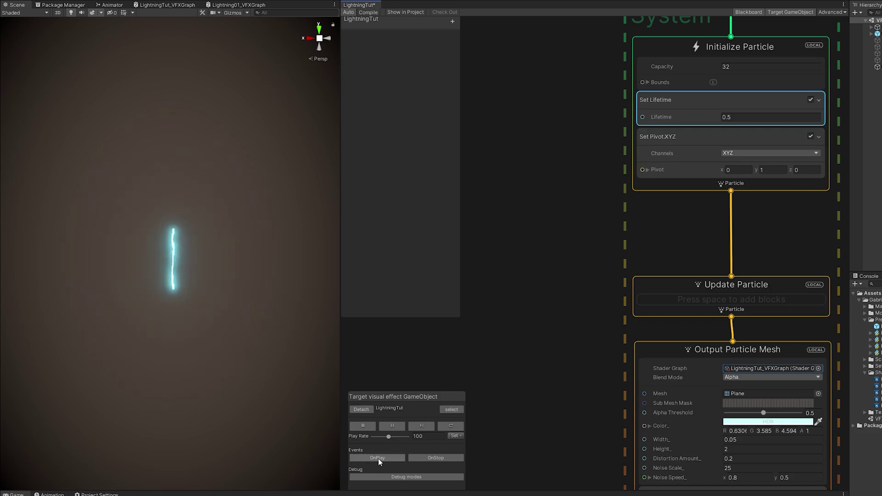
{"action": "left_click", "coordinate": [390, 454]}
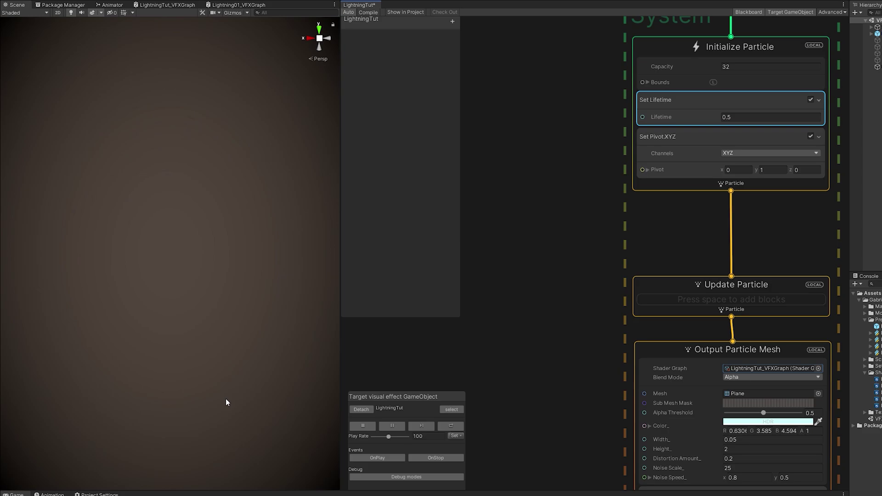
{"action": "left_click", "coordinate": [379, 458]}
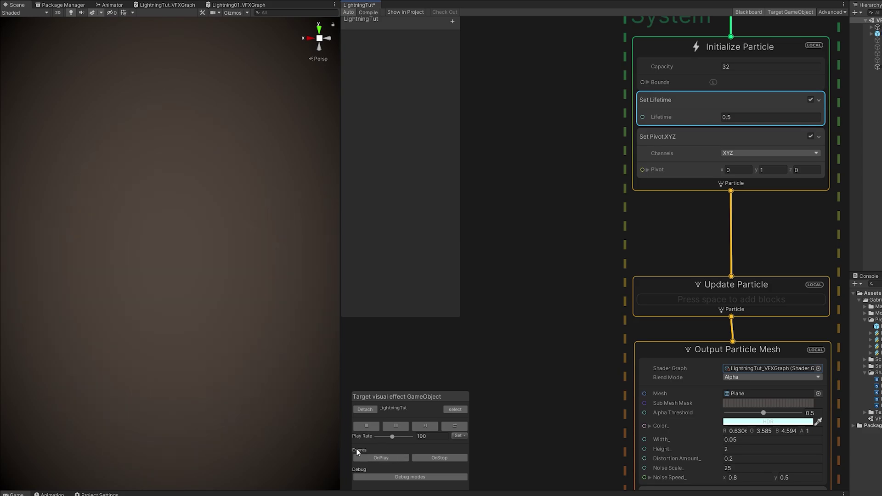
{"action": "left_click", "coordinate": [380, 458]}
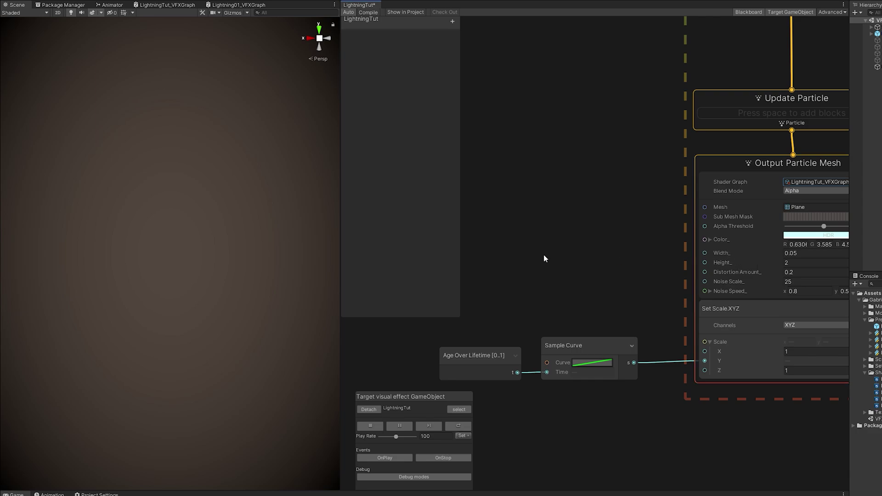
Step: Add a second Sample Curve node, duplicate Age Over Lifetime, and connect the copy's output to the new node's Time input
{"action": "key", "text": "space"}
{"action": "type", "text": "sample"}
{"action": "key", "text": "Down"}
{"action": "key", "text": "Return"}
{"action": "left_click", "coordinate": [452, 352]}
{"action": "key", "text": "ctrl+d"}
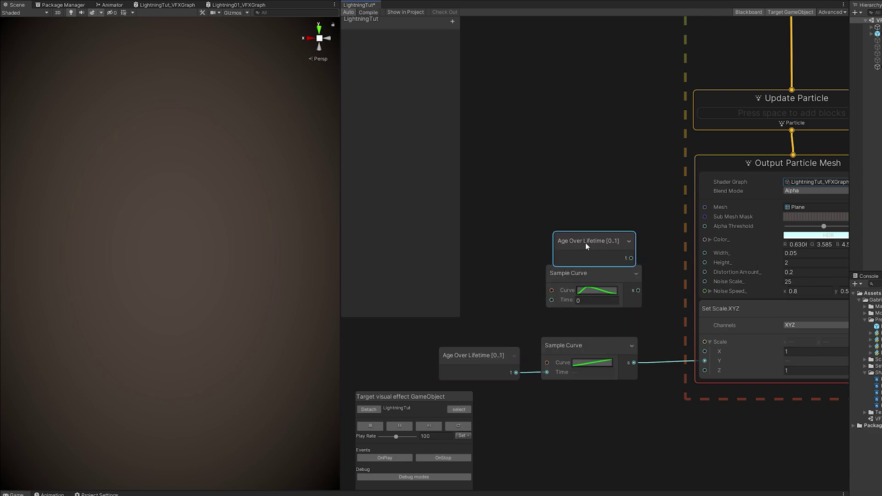
{"action": "left_click_drag", "start_coordinate": [585, 243], "coordinate": [552, 299]}
Step: Shape the second Sample Curve as a low hump of about 0.1, connect it to the Width_ input, and replay the effect
{"action": "left_click", "coordinate": [596, 290]}
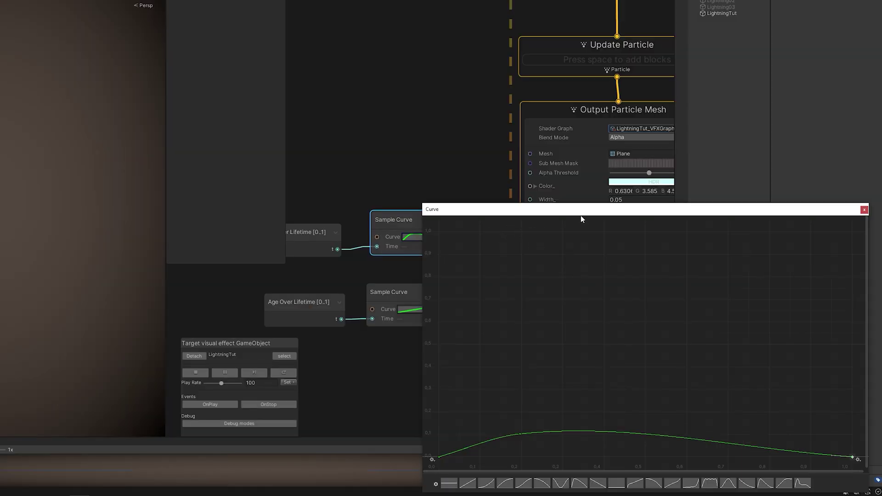
{"action": "left_click", "coordinate": [465, 198]}
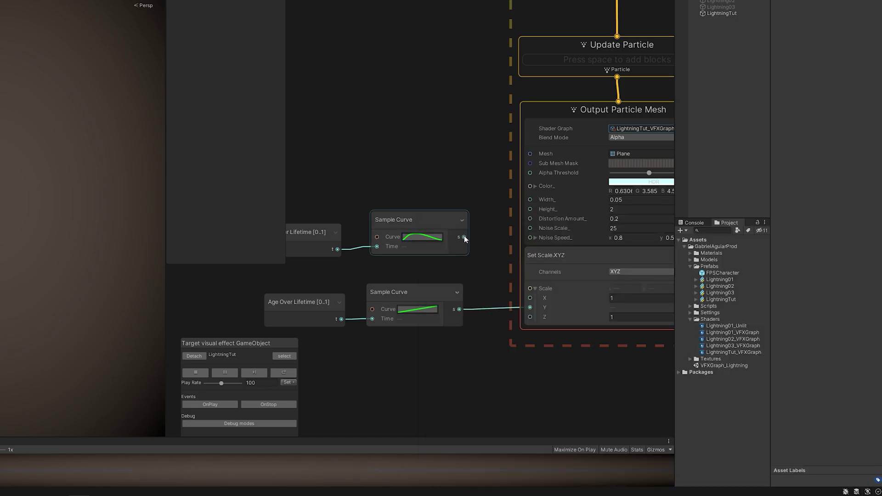
{"action": "left_click_drag", "start_coordinate": [464, 237], "coordinate": [530, 200]}
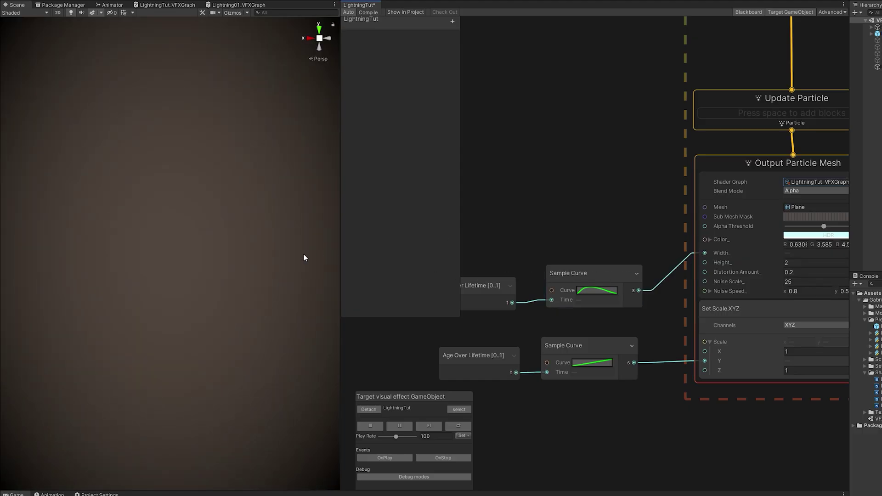
{"action": "left_click", "coordinate": [388, 460]}
{"action": "left_click", "coordinate": [388, 462]}
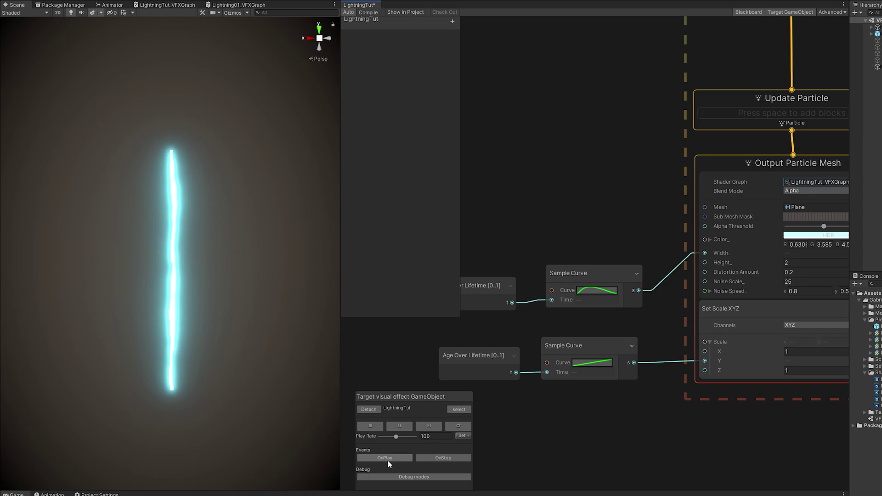
{"action": "left_click", "coordinate": [388, 462]}
Step: Flatten the end tangent of the width curve, check its peak key, and replay the effect
{"action": "left_click", "coordinate": [580, 291]}
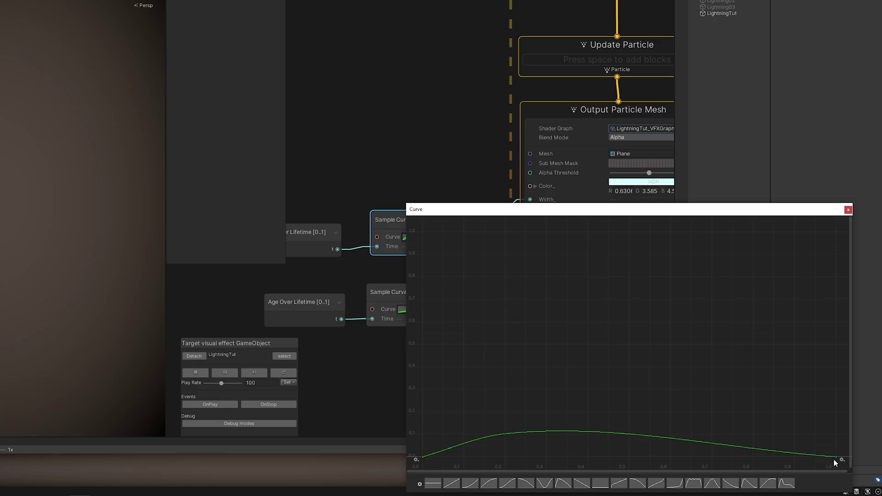
{"action": "left_click_drag", "start_coordinate": [815, 457], "coordinate": [815, 458]}
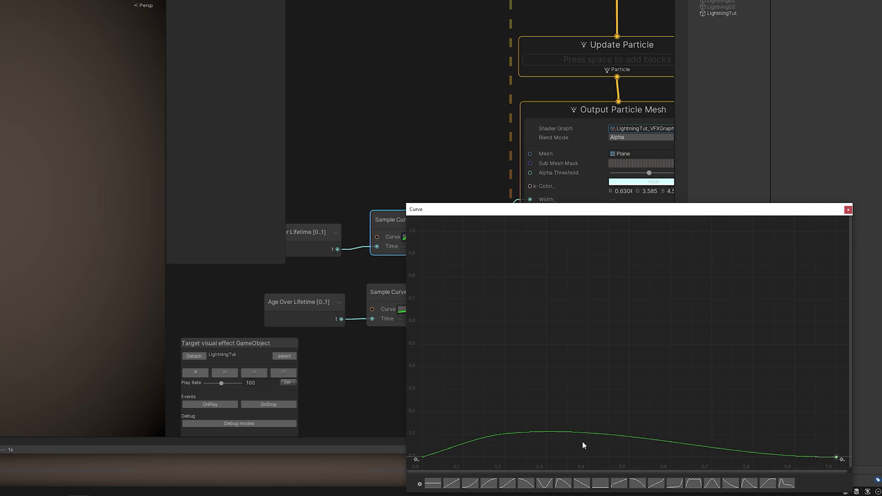
{"action": "middle_click_drag", "start_coordinate": [545, 453], "coordinate": [547, 379]}
{"action": "left_click_drag", "start_coordinate": [528, 359], "coordinate": [527, 360]}
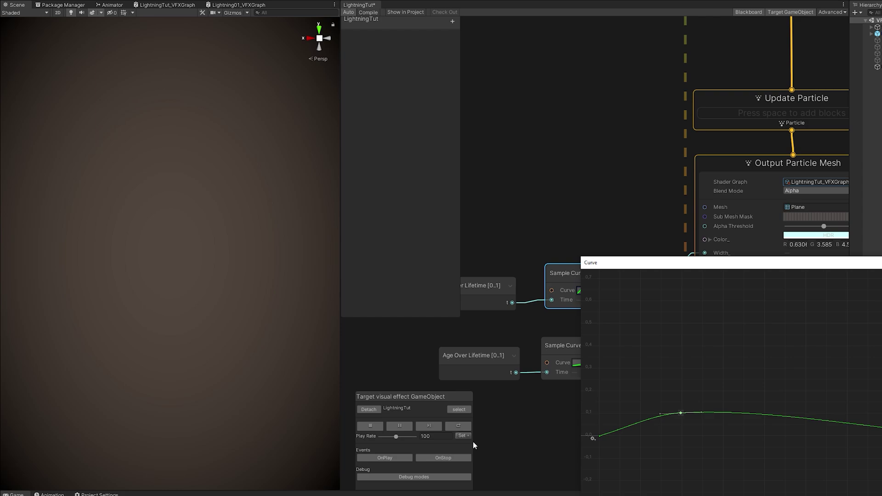
{"action": "left_click", "coordinate": [203, 403]}
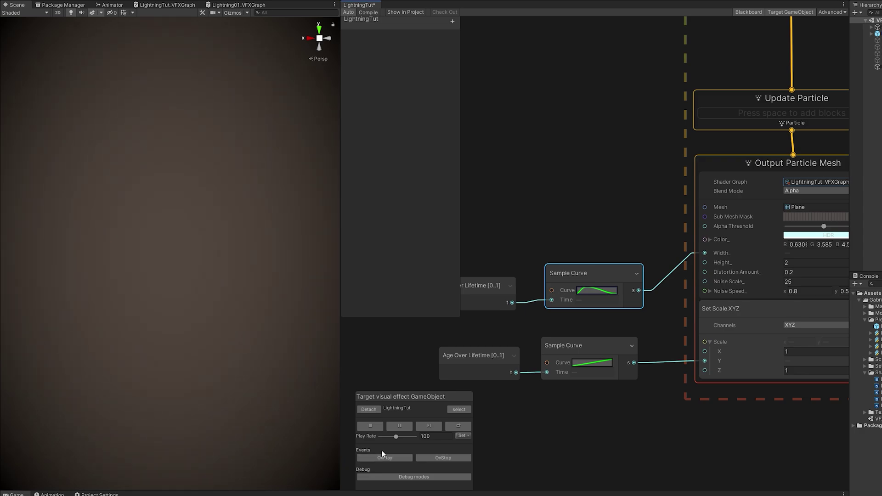
Step: Line up the width curve nodes with the Width_ input, and group the entire graph under the title LIGHTNING
{"action": "left_click", "coordinate": [503, 292], "text": "shift"}
{"action": "left_click_drag", "start_coordinate": [568, 273], "coordinate": [581, 240]}
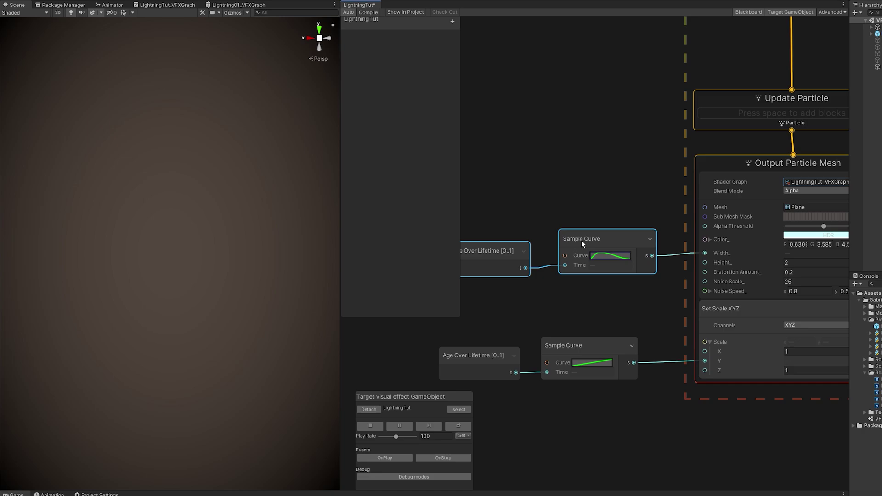
{"action": "scroll", "coordinate": [589, 285], "scroll_direction": "down", "scroll_amount": 10}
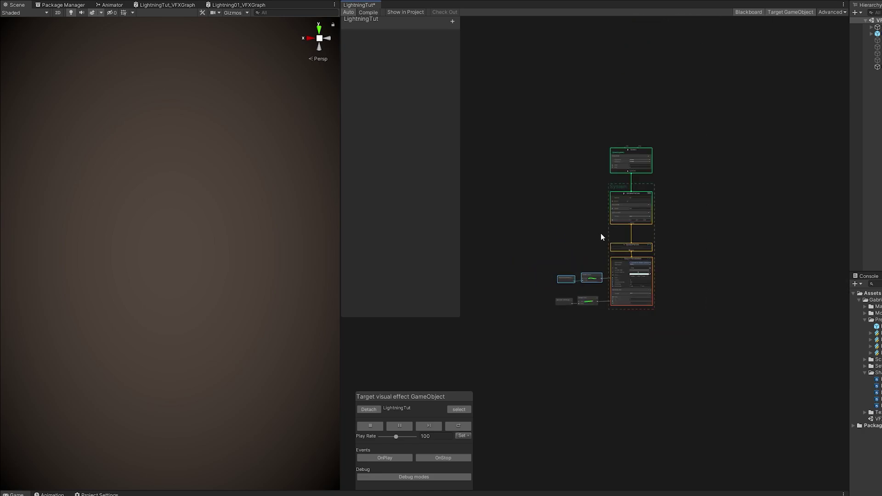
{"action": "middle_click_drag", "start_coordinate": [600, 236], "coordinate": [588, 286]}
{"action": "left_click_drag", "start_coordinate": [669, 402], "coordinate": [519, 161]}
{"action": "scroll", "coordinate": [572, 183], "scroll_direction": "up", "scroll_amount": 3}
{"action": "right_click", "coordinate": [623, 208]}
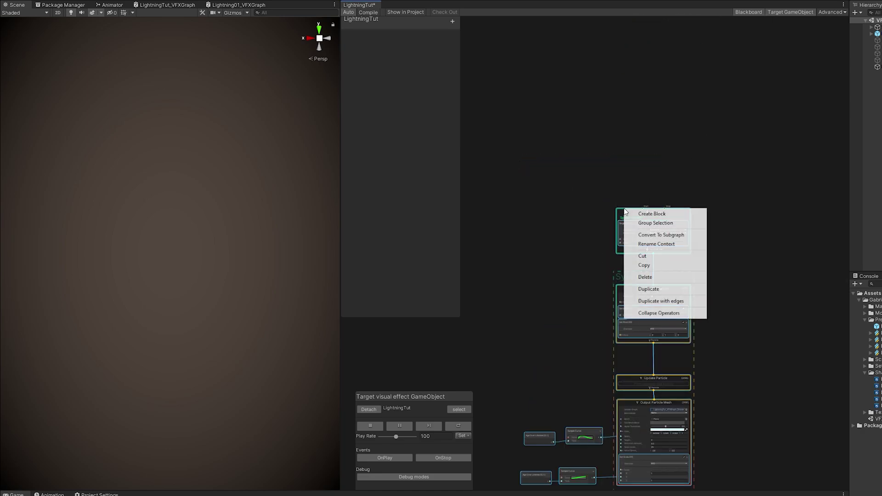
{"action": "left_click", "coordinate": [639, 223]}
{"action": "double_click", "coordinate": [616, 195]}
{"action": "type", "text": "LIGHTNI"}
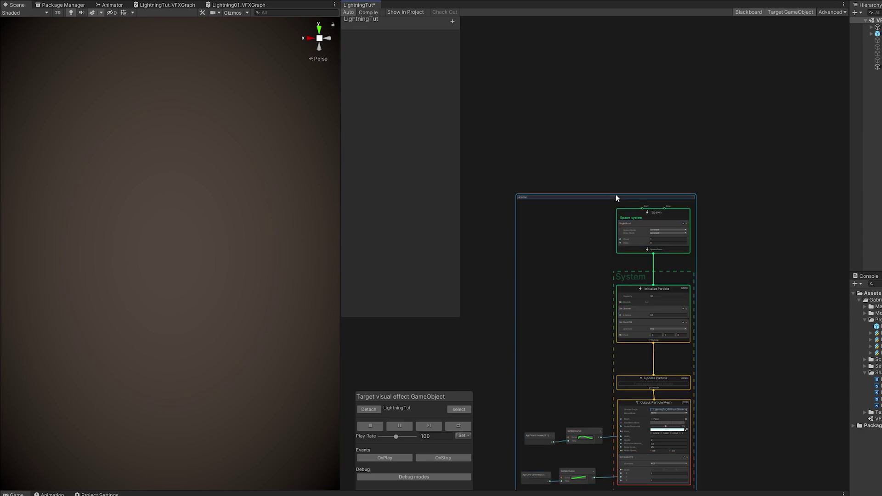
{"action": "type", "text": "NG"}
{"action": "key", "text": "Return"}
Step: Copy the group's title and paste it as the label of the Output Particle Mesh context
{"action": "middle_click_drag", "start_coordinate": [647, 176], "coordinate": [599, 134]}
{"action": "double_click", "coordinate": [561, 154]}
{"action": "key", "text": "ctrl+c"}
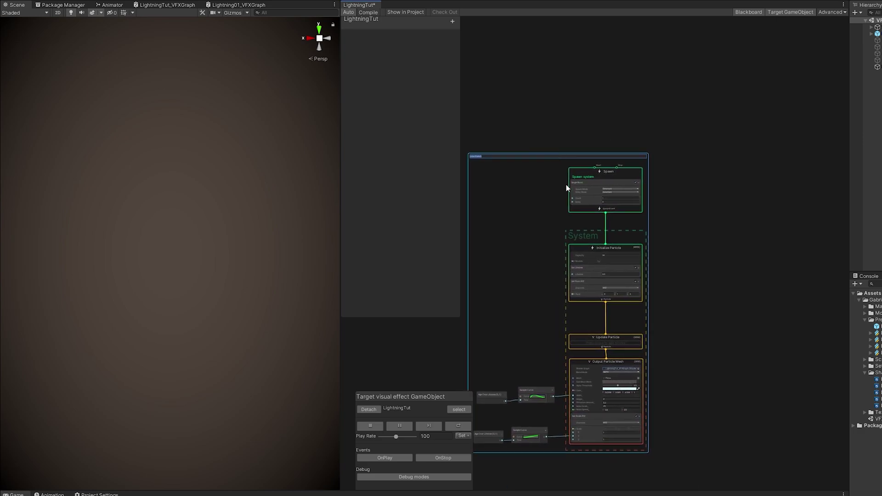
{"action": "scroll", "coordinate": [600, 324], "scroll_direction": "up", "scroll_amount": 4}
{"action": "double_click", "coordinate": [568, 395]}
{"action": "key", "text": "ctrl+v"}
{"action": "left_click", "coordinate": [766, 338]}
Step: Add a Simple Particle System beside the LIGHTNING group
{"action": "middle_click_drag", "start_coordinate": [739, 252], "coordinate": [688, 338]}
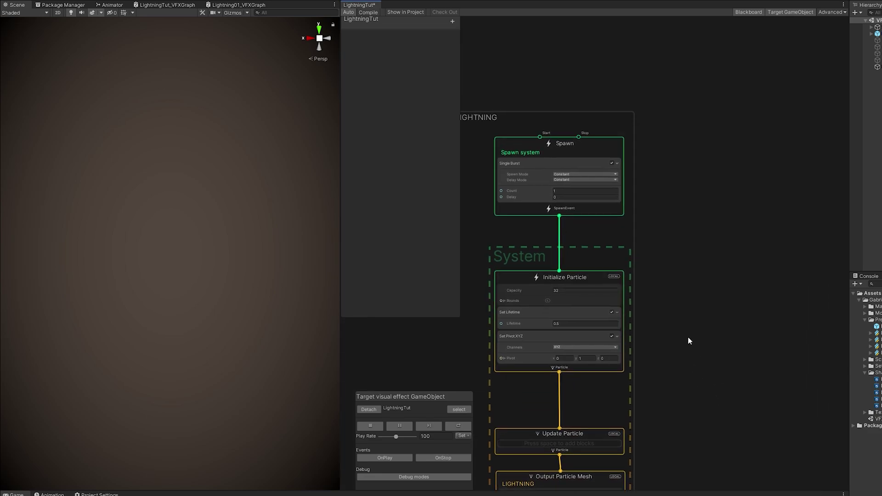
{"action": "scroll", "coordinate": [688, 341], "scroll_direction": "down", "scroll_amount": 3}
{"action": "key", "text": "space"}
{"action": "type", "text": "simpl"}
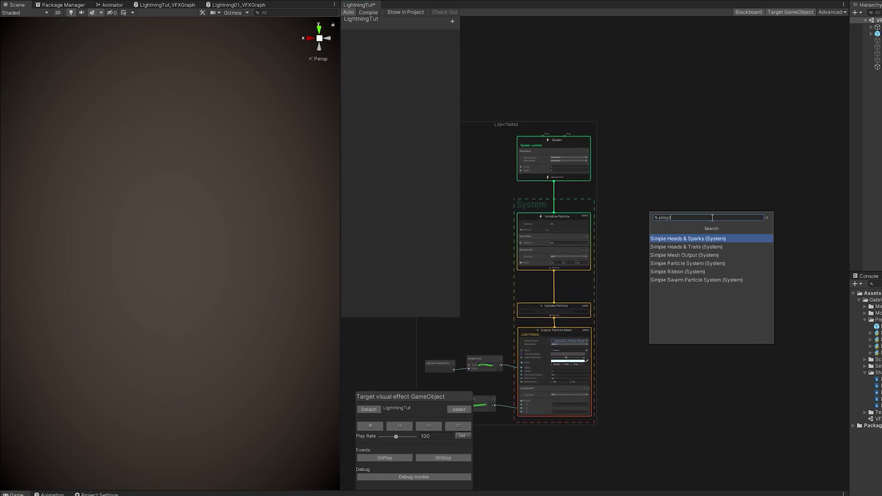
{"action": "key", "text": "Down"}
{"action": "key", "text": "Down"}
{"action": "key", "text": "Down"}
{"action": "key", "text": "Return"}
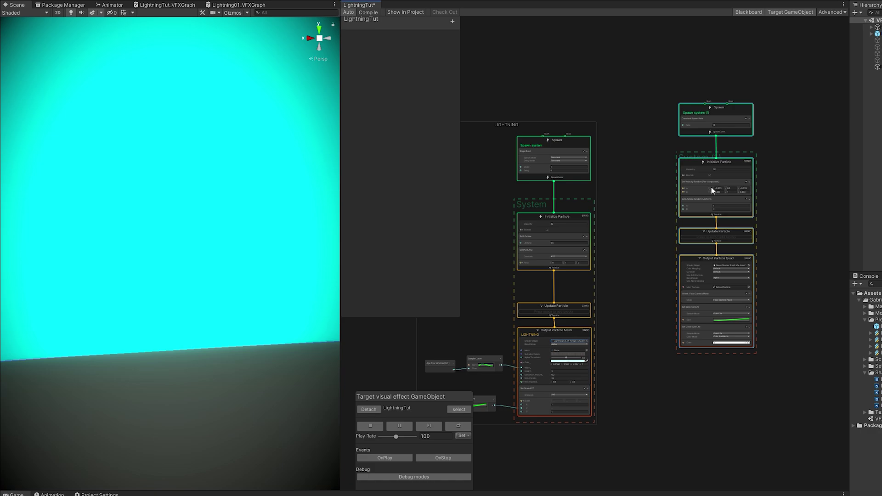
Step: Replace the Constant Spawn Rate block in the new system's Spawn context with a Single Burst that has a count of 1
{"action": "middle_click_drag", "start_coordinate": [722, 148], "coordinate": [674, 194]}
{"action": "scroll", "coordinate": [752, 212], "scroll_direction": "up", "scroll_amount": 4}
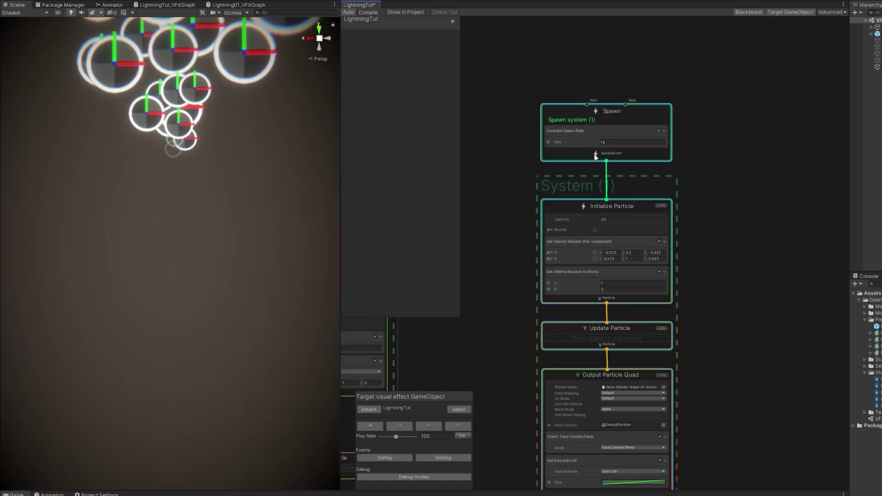
{"action": "scroll", "coordinate": [594, 153], "scroll_direction": "up", "scroll_amount": 2}
{"action": "left_click", "coordinate": [573, 134]}
{"action": "key", "text": "Delete"}
{"action": "key", "text": "space"}
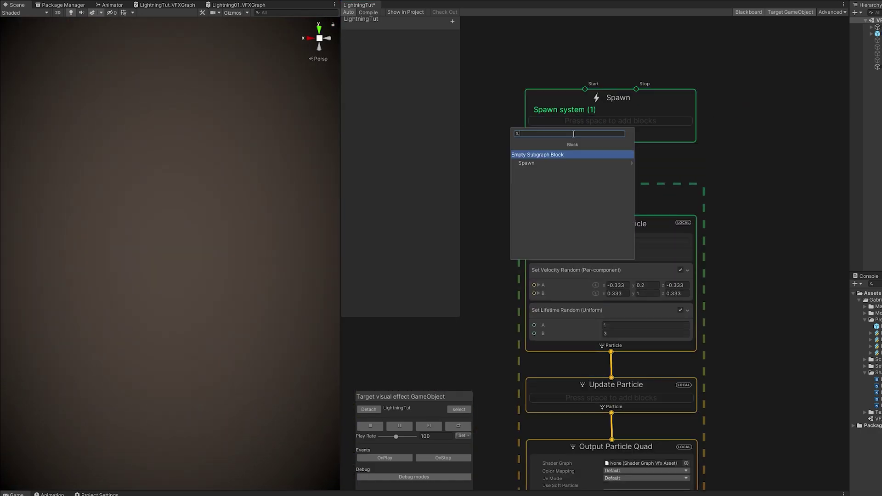
{"action": "type", "text": "bur"}
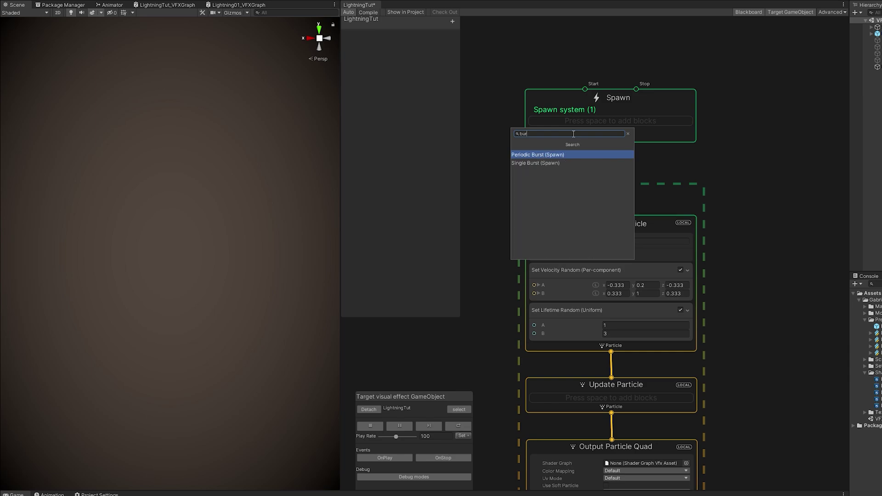
{"action": "key", "text": "Down"}
{"action": "key", "text": "Return"}
{"action": "left_click", "coordinate": [613, 159]}
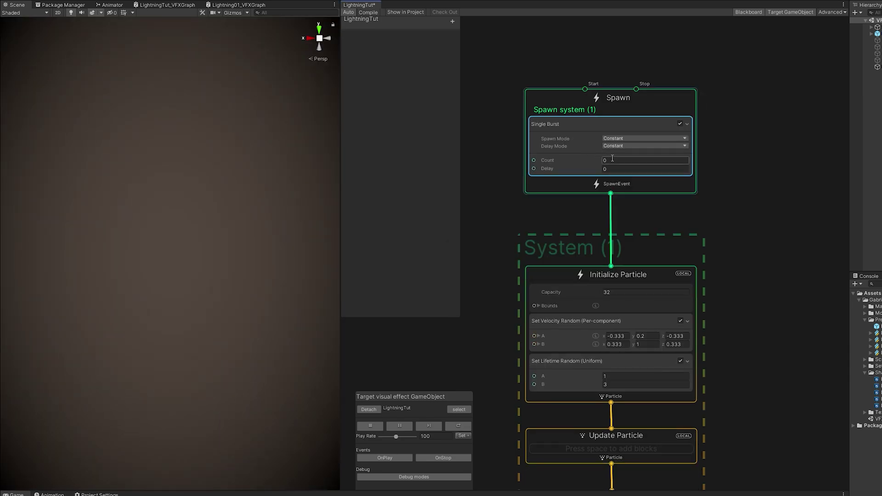
Step: Remove the Set Velocity Random block from the new Initialize Particle context and make the lifetime non-random with a value of 0.2
{"action": "middle_click_drag", "start_coordinate": [753, 380], "coordinate": [742, 321]}
{"action": "left_click", "coordinate": [566, 282]}
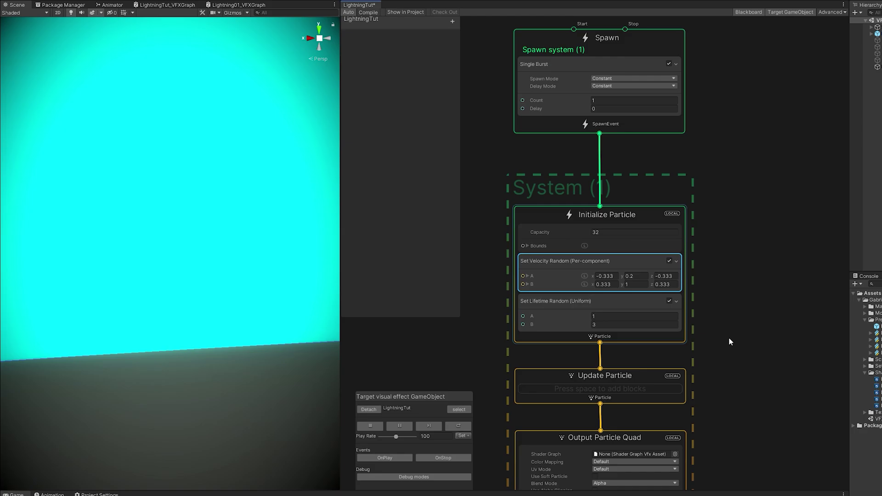
{"action": "key", "text": "Delete"}
{"action": "left_click", "coordinate": [639, 261]}
{"action": "left_click", "coordinate": [825, 80]}
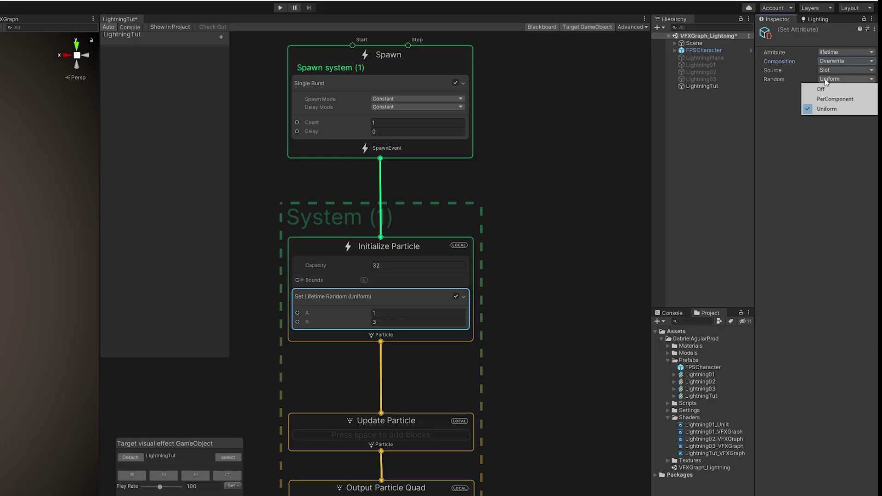
{"action": "left_click", "coordinate": [822, 90]}
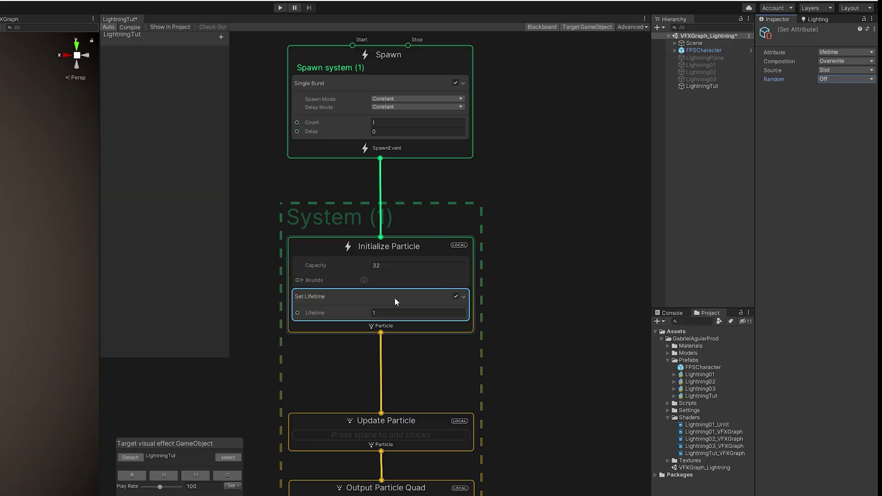
{"action": "left_click", "coordinate": [381, 316]}
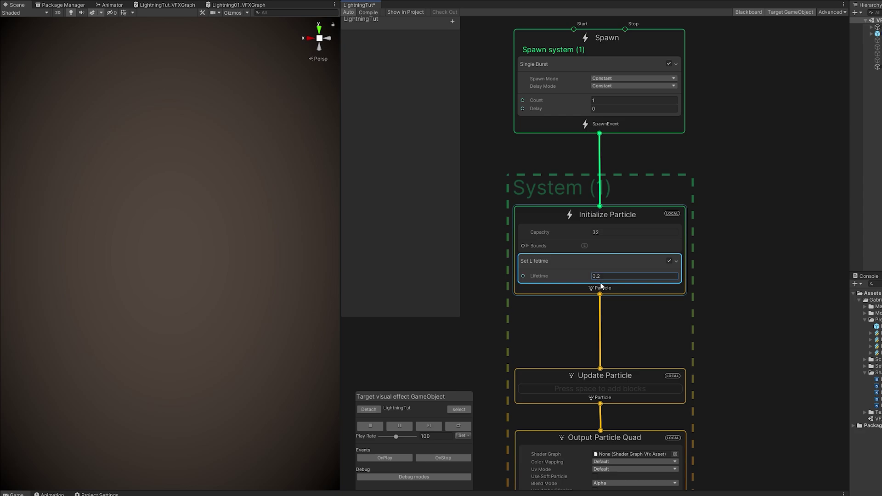
{"action": "key", "text": "Return"}
Step: Assign the Default-Particle texture as the main texture of the Output Particle Quad
{"action": "middle_click_drag", "start_coordinate": [583, 322], "coordinate": [627, 177]}
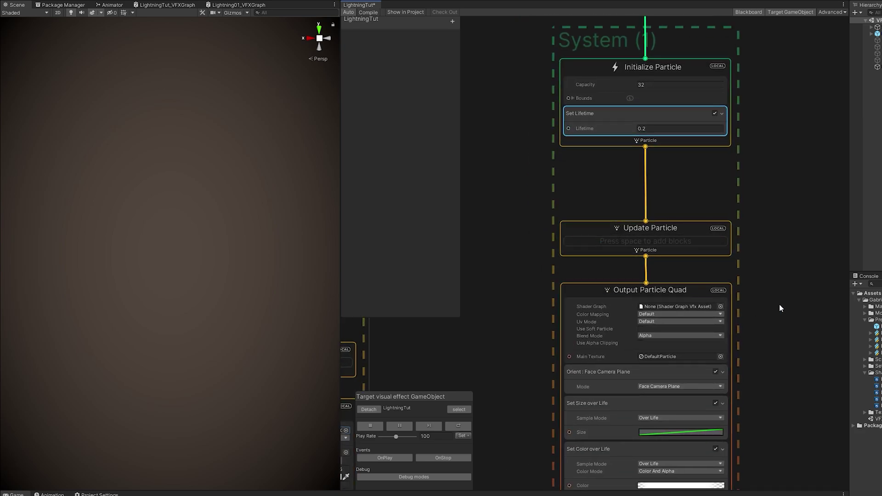
{"action": "middle_click_drag", "start_coordinate": [760, 324], "coordinate": [739, 223]}
{"action": "left_click", "coordinate": [699, 255]}
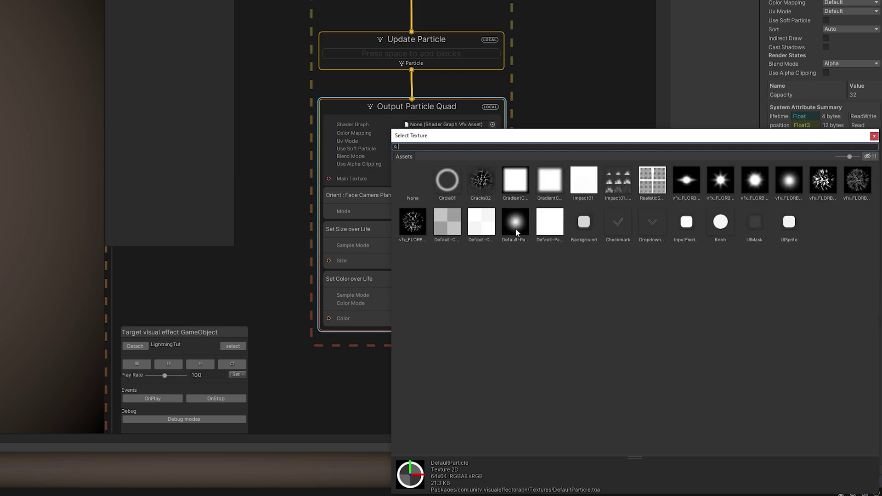
{"action": "left_click", "coordinate": [510, 228]}
{"action": "double_click", "coordinate": [519, 225]}
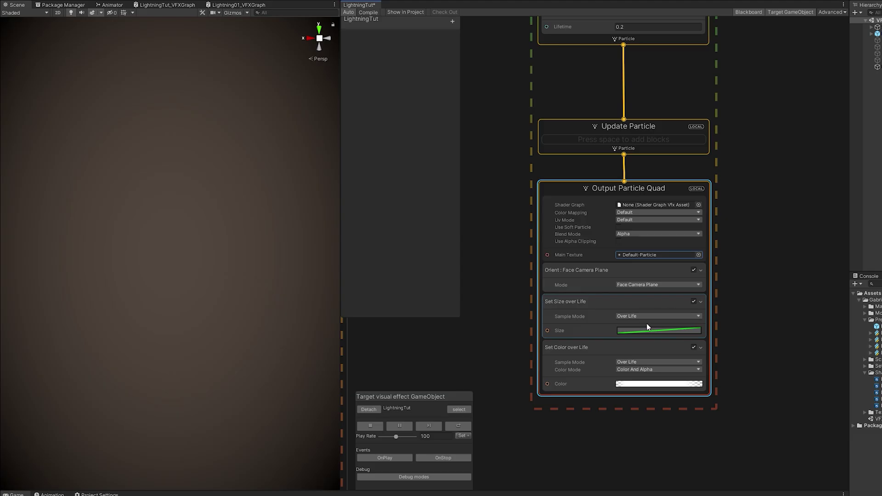
Step: Change the Set Size over Life curve to the linear preset descending from 1 to 0
{"action": "left_click", "coordinate": [636, 332]}
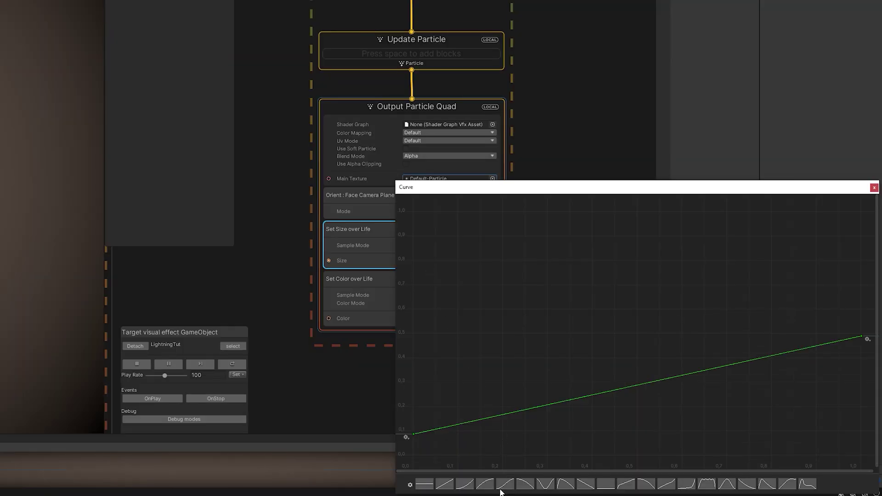
{"action": "left_click", "coordinate": [585, 484]}
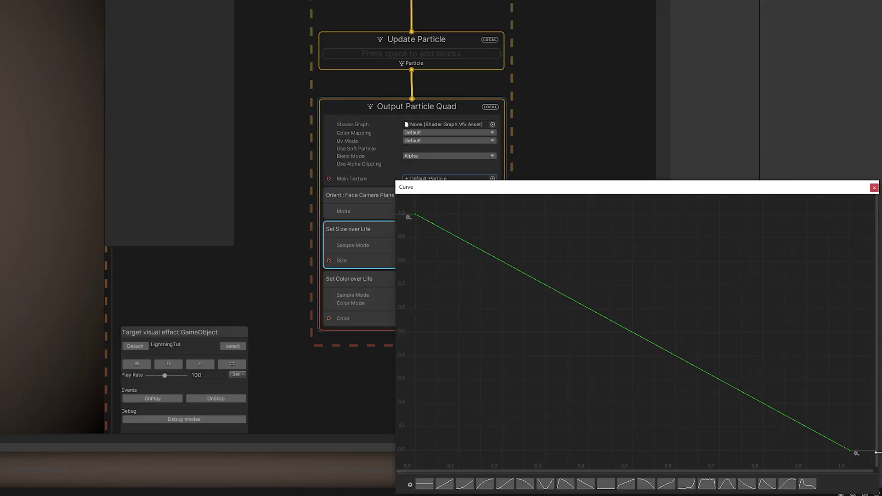
{"action": "left_click", "coordinate": [873, 189]}
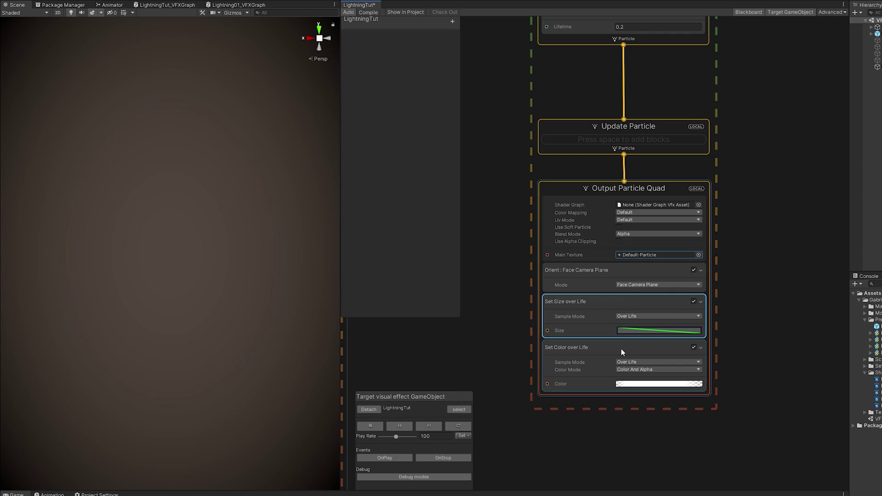
Step: Replace the Set Color over Life block in the Output Particle Quad with a Set Color block
{"action": "left_click", "coordinate": [409, 281]}
{"action": "key", "text": "Delete"}
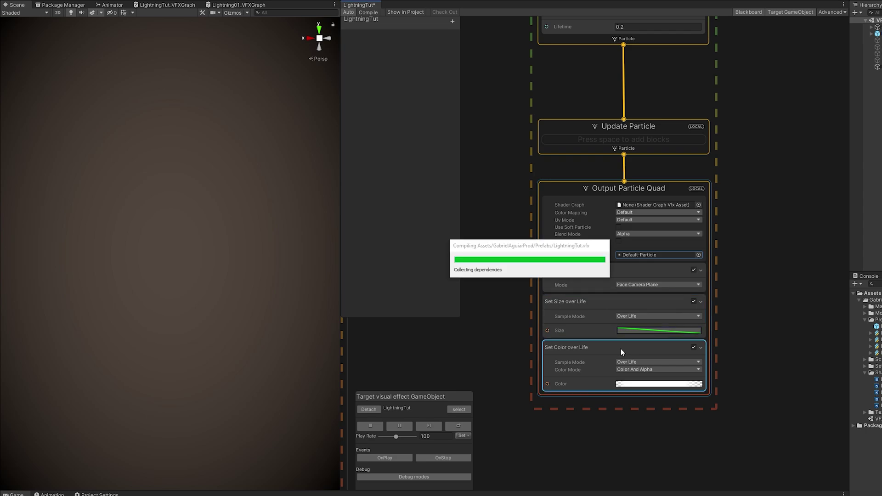
{"action": "key", "text": "space"}
{"action": "type", "text": "set color"}
{"action": "key", "text": "Return"}
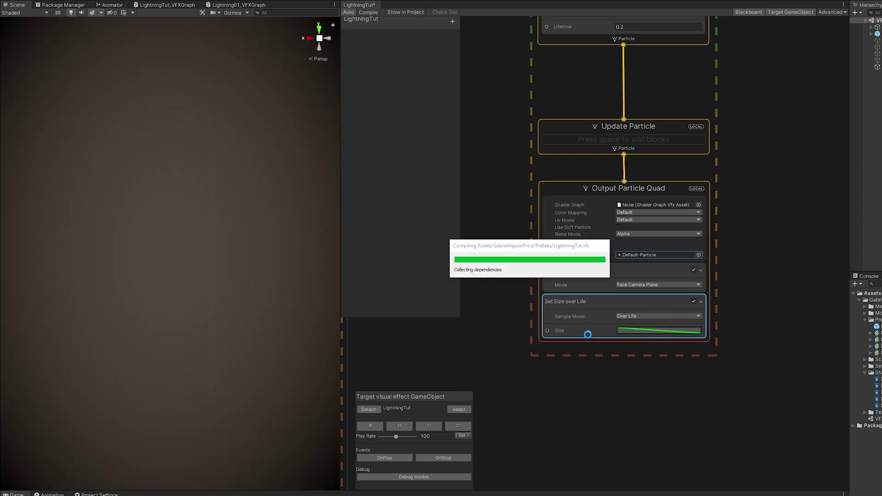
Step: Create a Color property named LightningColor and connect it to the Color_ input of the LIGHTNING Output Particle Mesh
{"action": "scroll", "coordinate": [720, 325], "scroll_direction": "down", "scroll_amount": 3}
{"action": "middle_click_drag", "start_coordinate": [660, 318], "coordinate": [668, 313]}
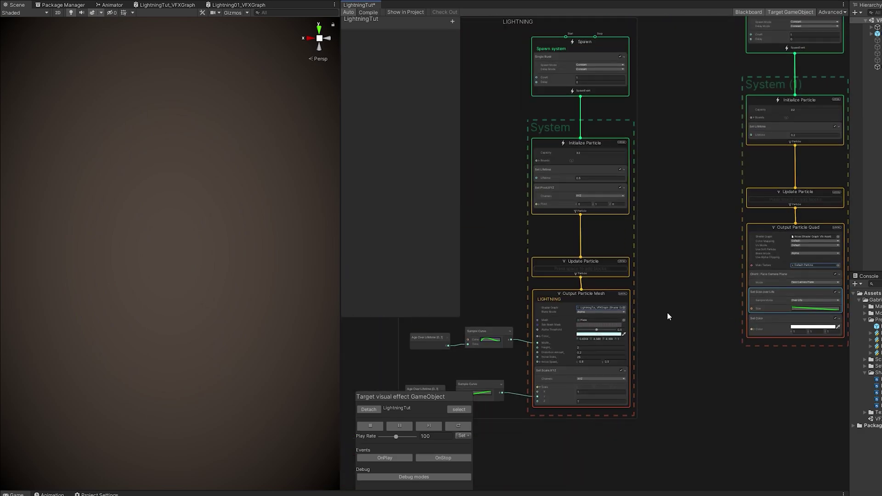
{"action": "left_click", "coordinate": [453, 21]}
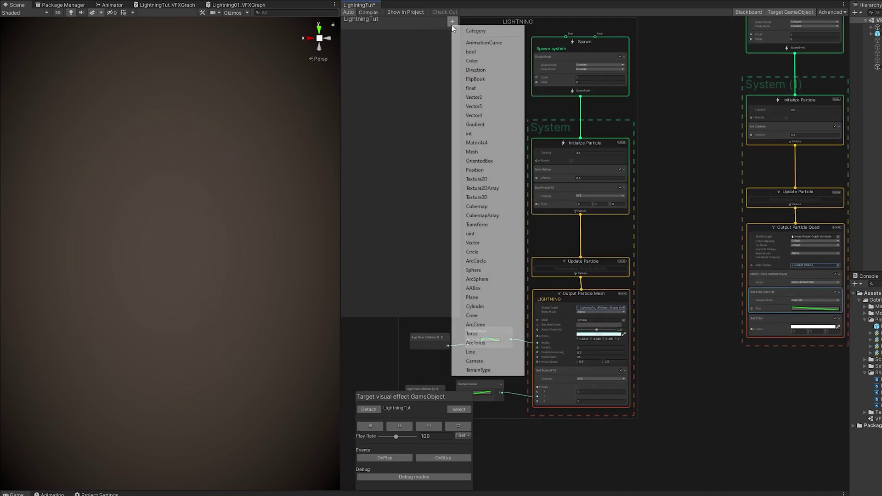
{"action": "left_click", "coordinate": [473, 61]}
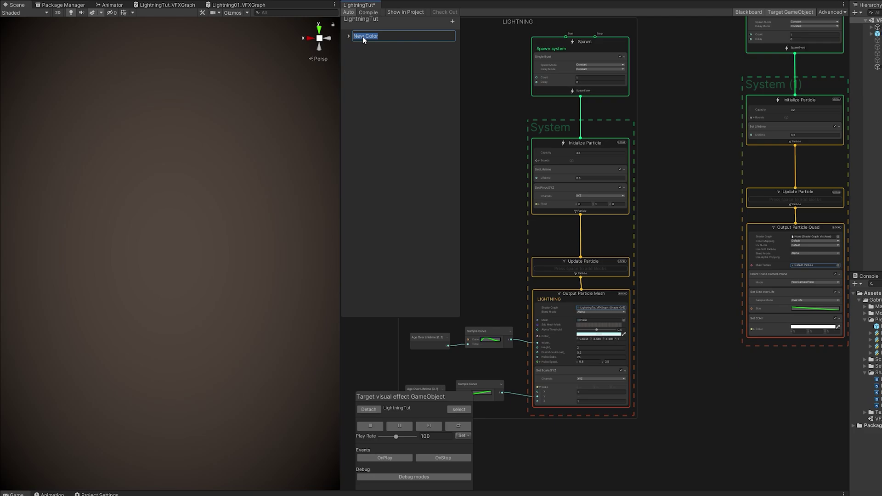
{"action": "type", "text": "LightningColor"}
{"action": "key", "text": "Return"}
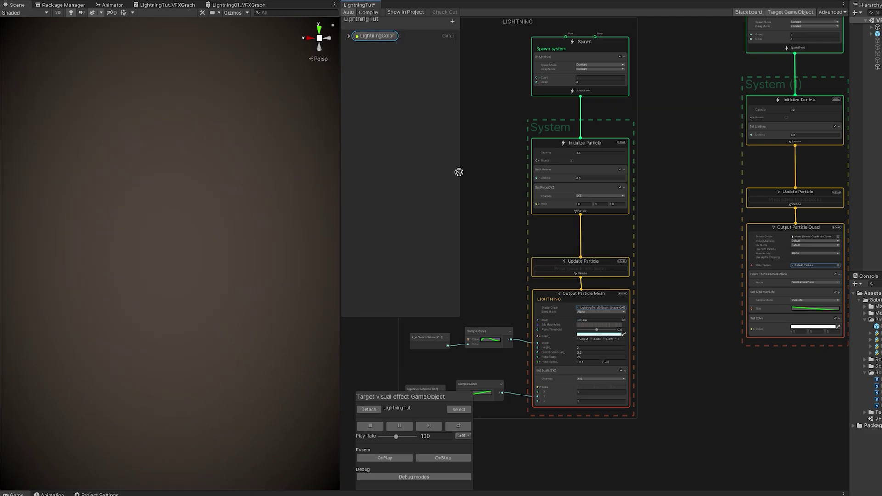
{"action": "left_click_drag", "start_coordinate": [458, 172], "coordinate": [562, 350]}
{"action": "scroll", "coordinate": [490, 304], "scroll_direction": "up", "scroll_amount": 3}
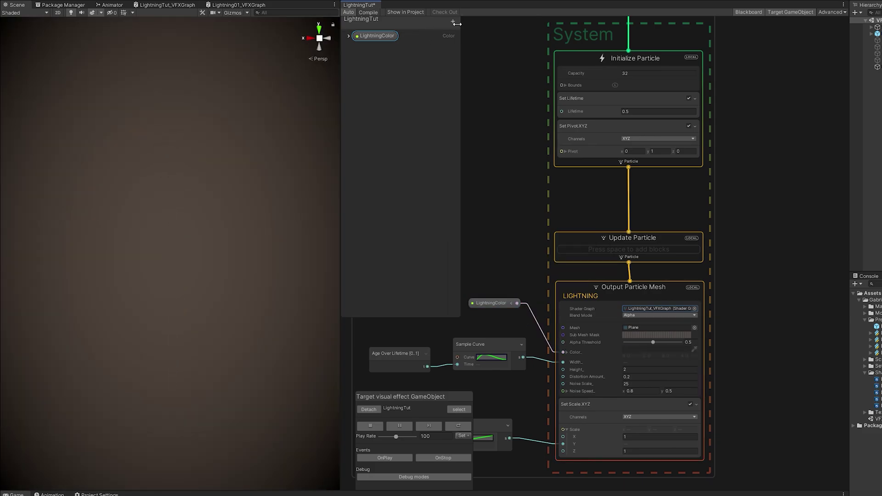
Step: Create a second Color property named Color01
{"action": "left_click", "coordinate": [452, 21]}
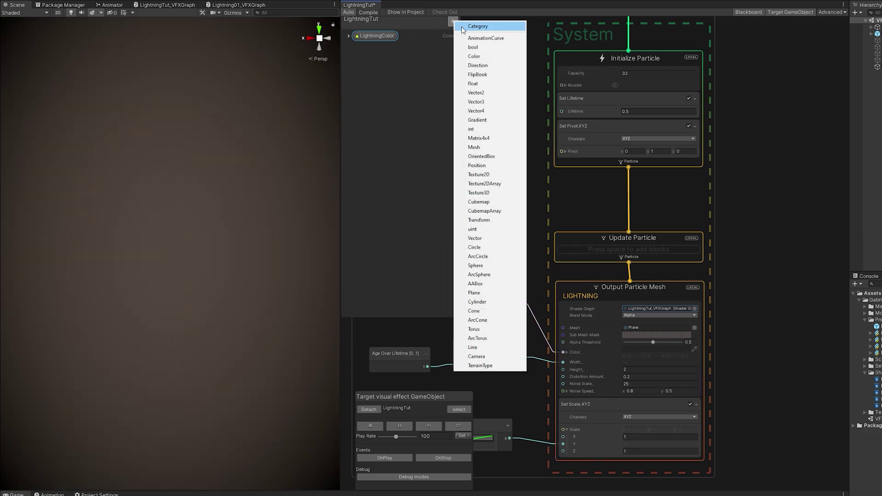
{"action": "left_click", "coordinate": [475, 56]}
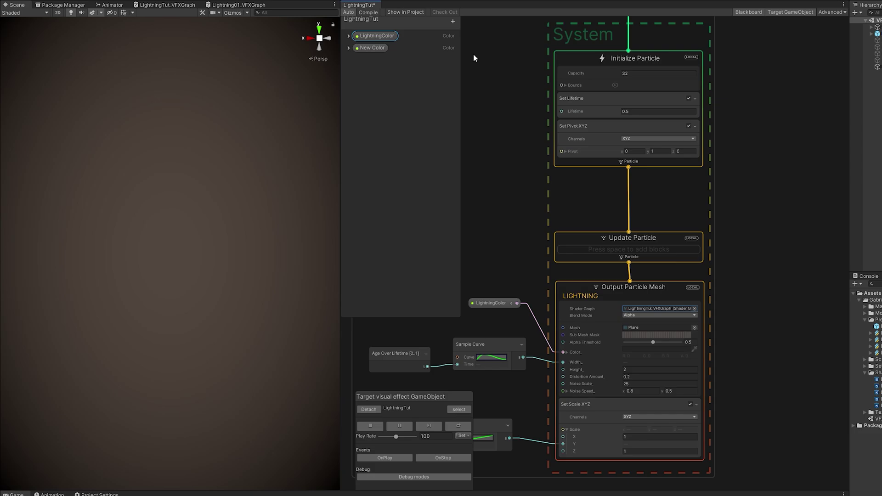
{"action": "double_click", "coordinate": [383, 50]}
{"action": "type", "text": "Color"}
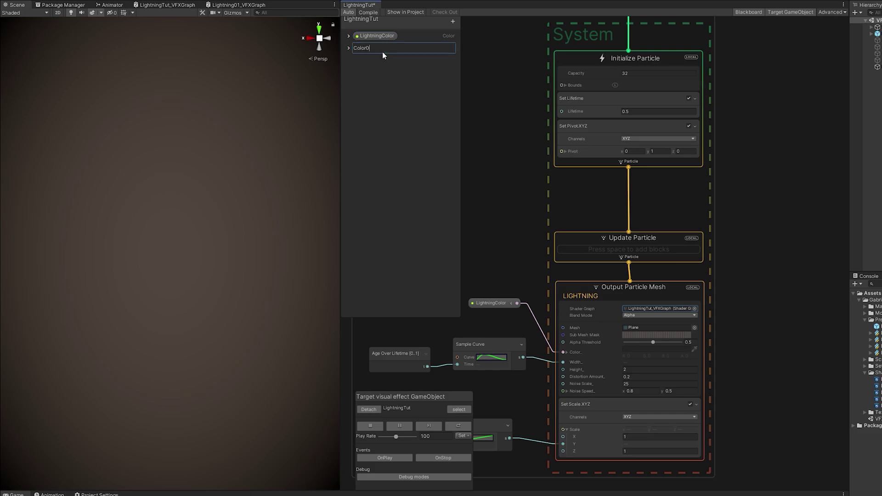
{"action": "key", "text": "Return"}
Step: Set LightningColor to a bright blue HDR color of about R 1.17, G 2.31, B 4.84 with alpha 1, and play the effect
{"action": "left_click", "coordinate": [349, 35]}
{"action": "left_click", "coordinate": [386, 51]}
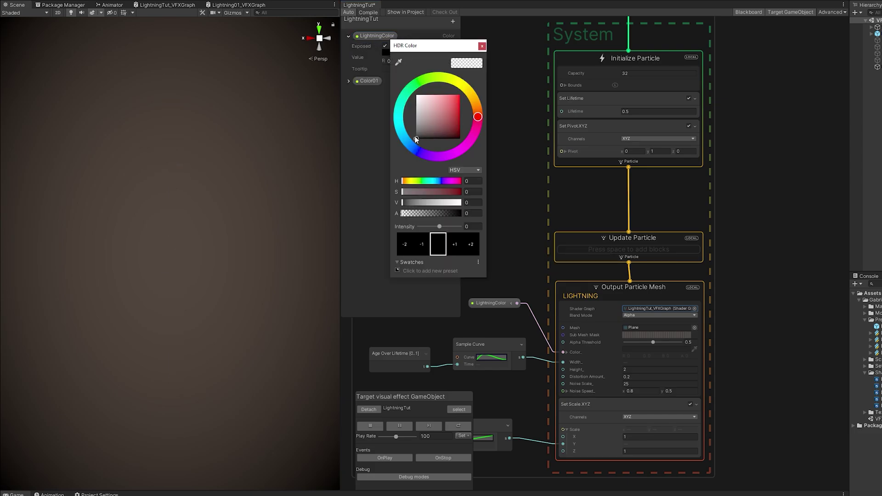
{"action": "left_click_drag", "start_coordinate": [416, 139], "coordinate": [403, 134]}
{"action": "left_click_drag", "start_coordinate": [448, 108], "coordinate": [448, 96]}
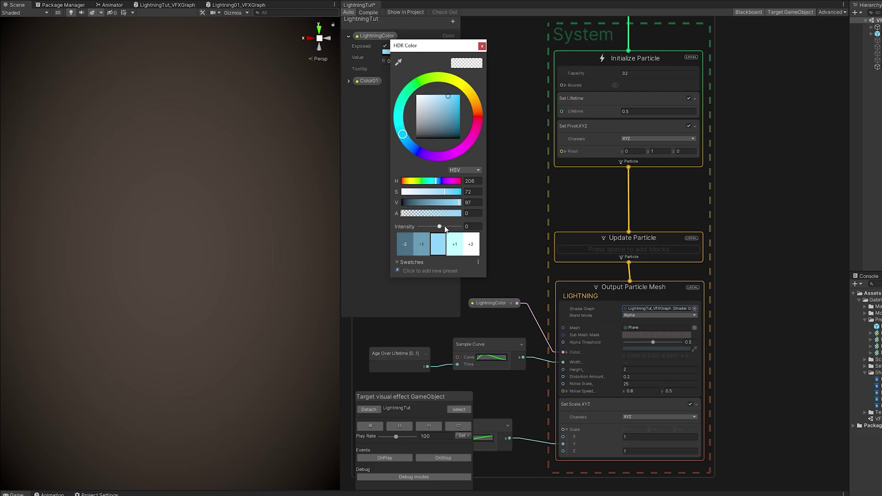
{"action": "left_click_drag", "start_coordinate": [445, 229], "coordinate": [445, 228]}
{"action": "left_click", "coordinate": [357, 163]}
{"action": "left_click", "coordinate": [392, 456]}
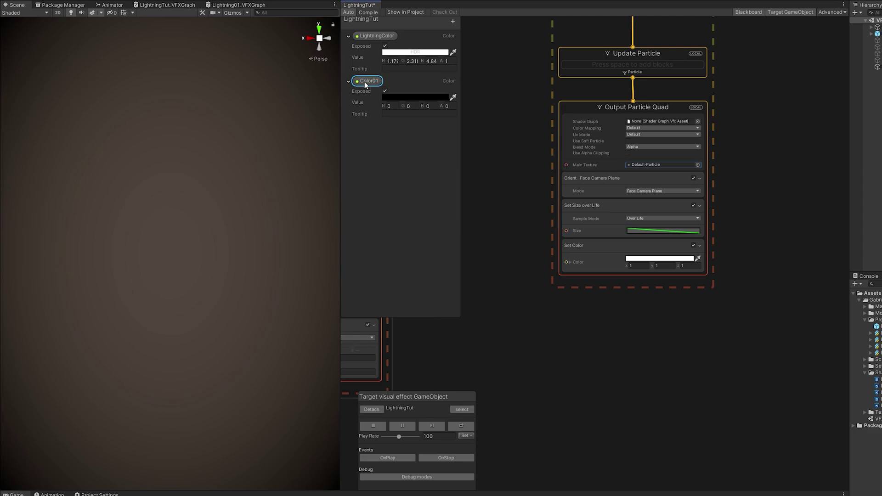
Step: Connect Color01 to the Set Color block, set it to blue (about R 0.18, G 0.38, B 0.91, alpha 1), and replay the effect
{"action": "left_click_drag", "start_coordinate": [511, 229], "coordinate": [566, 262]}
{"action": "left_click", "coordinate": [405, 98]}
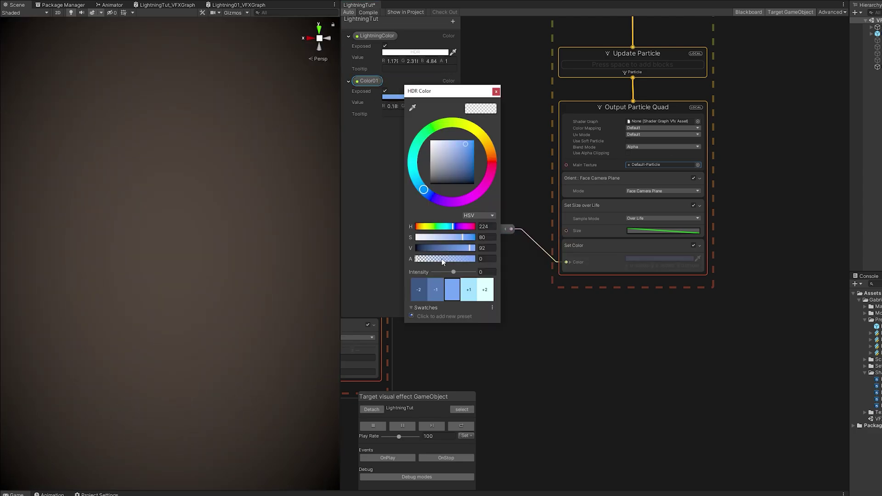
{"action": "left_click", "coordinate": [385, 457]}
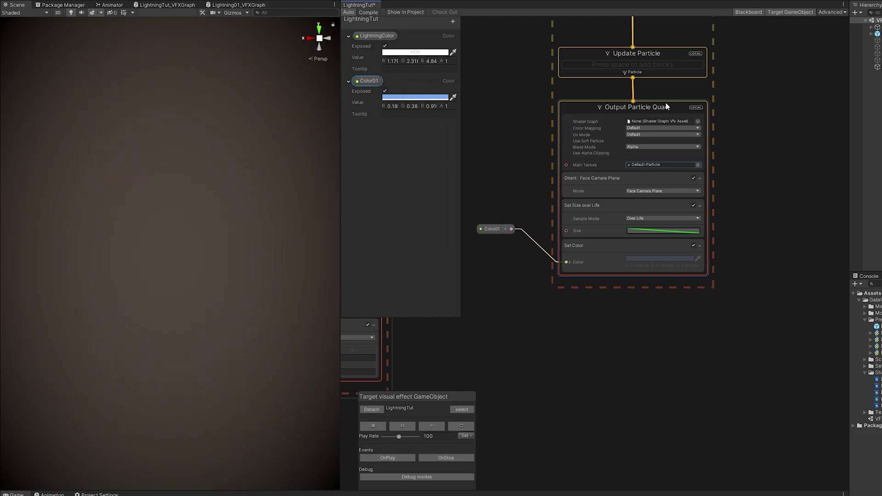
Step: Switch the Output Particle Quad's blend mode to Additive and replay the effect
{"action": "left_click", "coordinate": [633, 147]}
{"action": "left_click", "coordinate": [662, 154]}
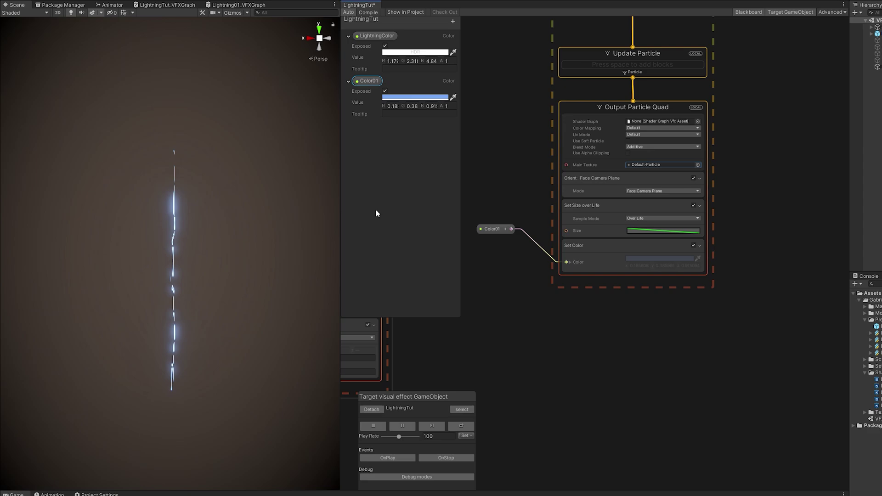
{"action": "left_click", "coordinate": [380, 457]}
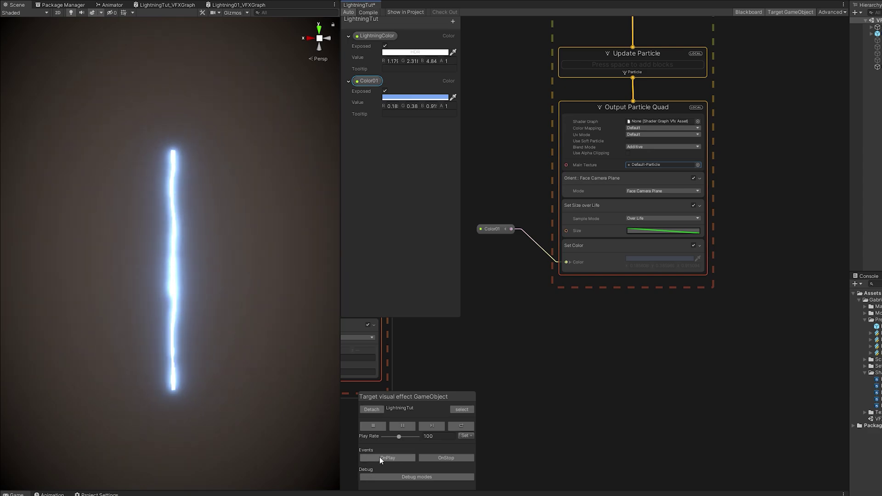
Step: Raise the HDR intensity of Color01 to 1.6 and replay the effect
{"action": "left_click", "coordinate": [416, 97]}
{"action": "left_click_drag", "start_coordinate": [463, 272], "coordinate": [468, 272]}
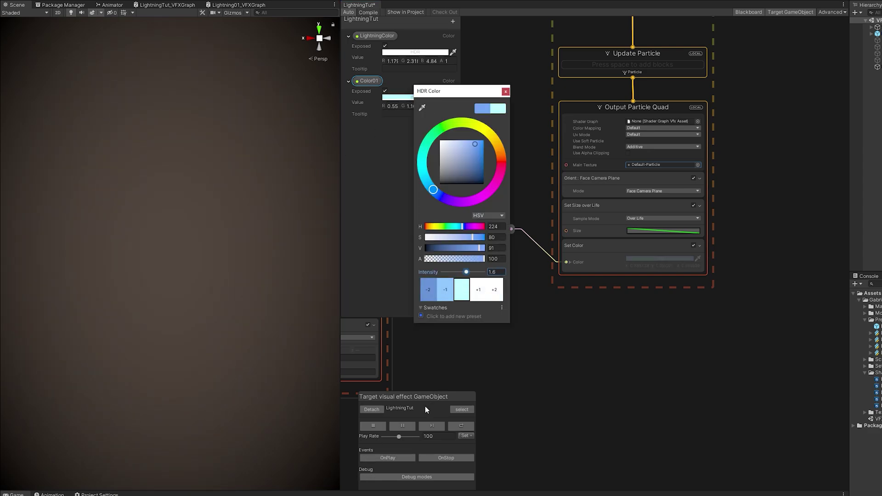
{"action": "left_click", "coordinate": [401, 457]}
{"action": "left_click", "coordinate": [401, 456]}
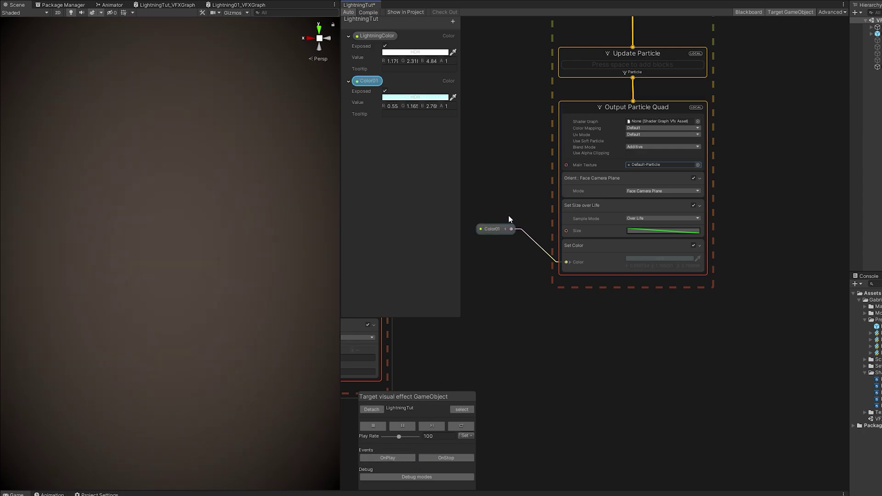
Step: Add a Set Size block with size 10 before Set Size over Life and move the Color01 node beside Set Color
{"action": "left_click", "coordinate": [597, 213]}
{"action": "key", "text": "space"}
{"action": "type", "text": "set size"}
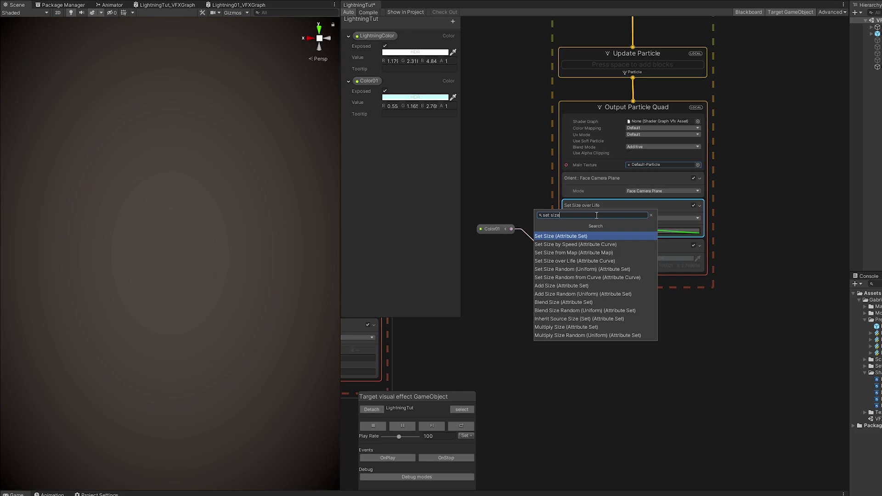
{"action": "key", "text": "Return"}
{"action": "left_click", "coordinate": [642, 218]}
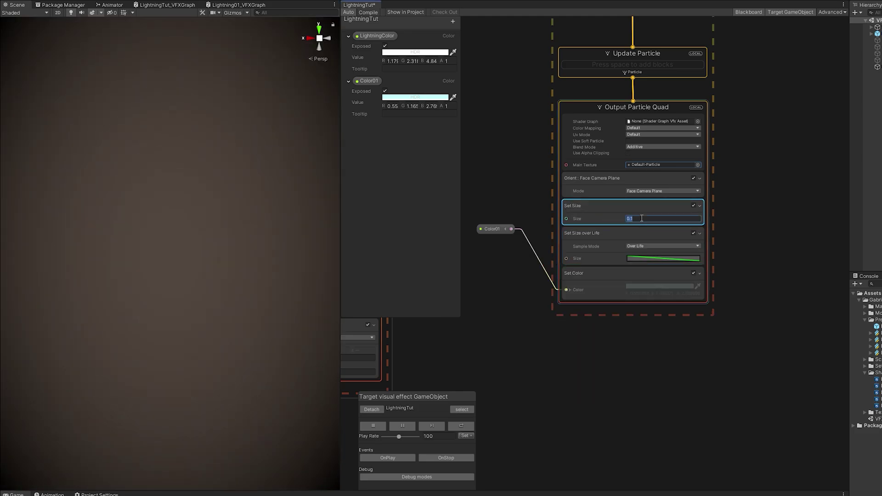
{"action": "left_click_drag", "start_coordinate": [494, 245], "coordinate": [513, 304]}
Step: Switch the Set Size over Life block's composition to Multiply, set the Set Size value to 7, and play the effect
{"action": "left_click", "coordinate": [579, 237]}
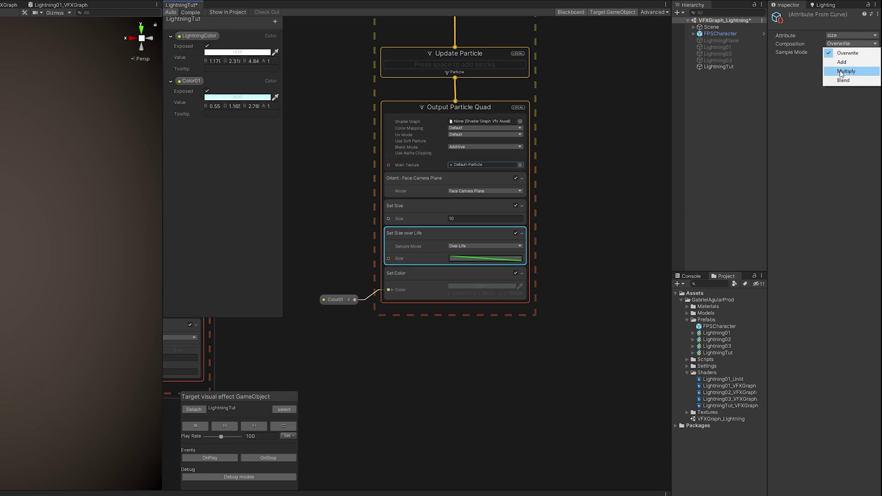
{"action": "left_click", "coordinate": [838, 71]}
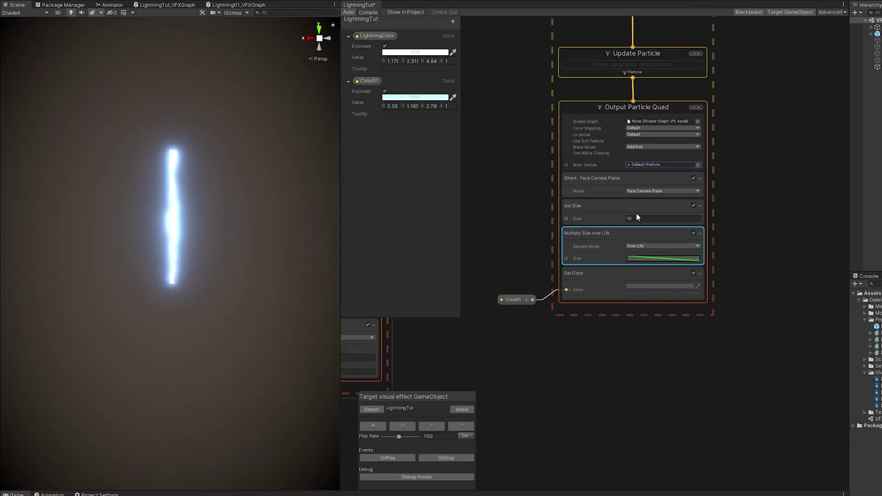
{"action": "left_click", "coordinate": [388, 456]}
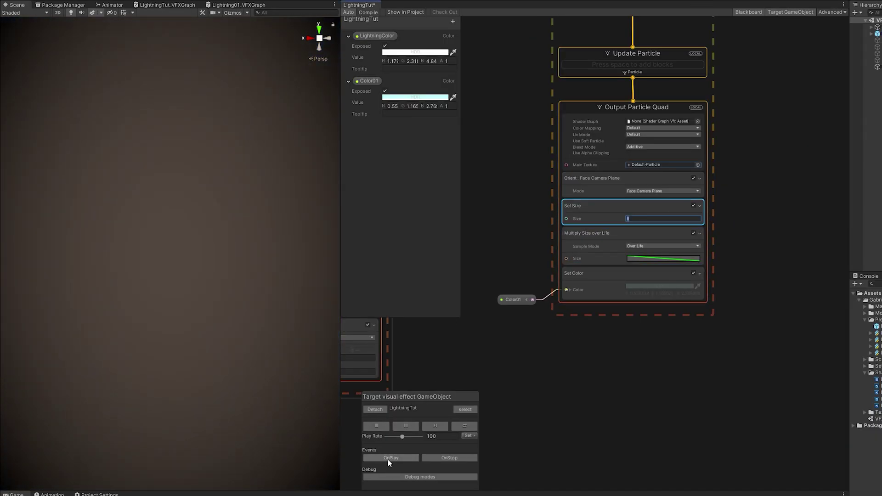
{"action": "left_click", "coordinate": [392, 457]}
Step: Group all nodes of the flash particle system and title the group FLASH
{"action": "middle_click_drag", "start_coordinate": [525, 141], "coordinate": [525, 266]}
{"action": "scroll", "coordinate": [525, 265], "scroll_direction": "down", "scroll_amount": 4}
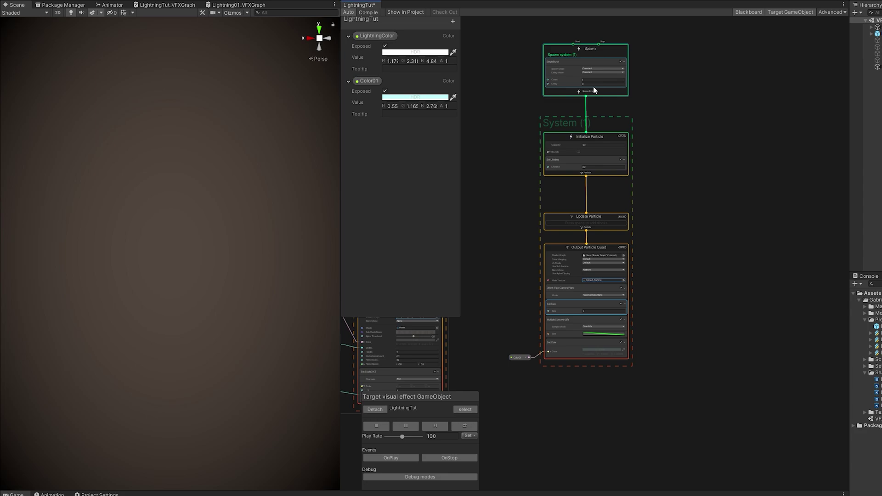
{"action": "key", "text": "ctrl+a"}
{"action": "right_click", "coordinate": [562, 47]}
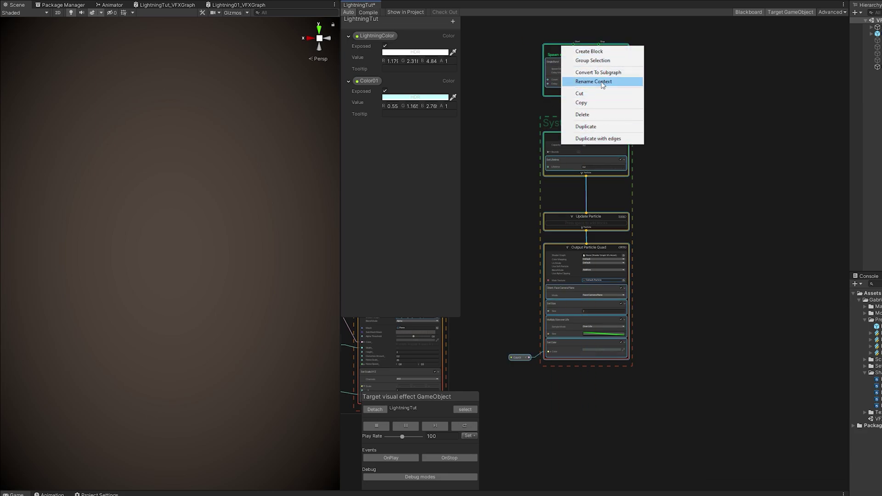
{"action": "left_click", "coordinate": [597, 61]}
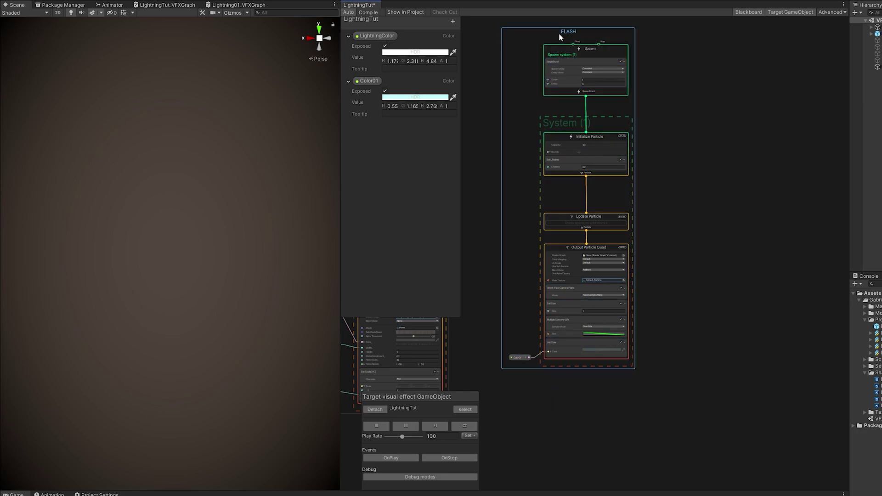
Step: Duplicate the FLASH group, place the copy beside the original, and title it GLOW
{"action": "key", "text": "ctrl+d"}
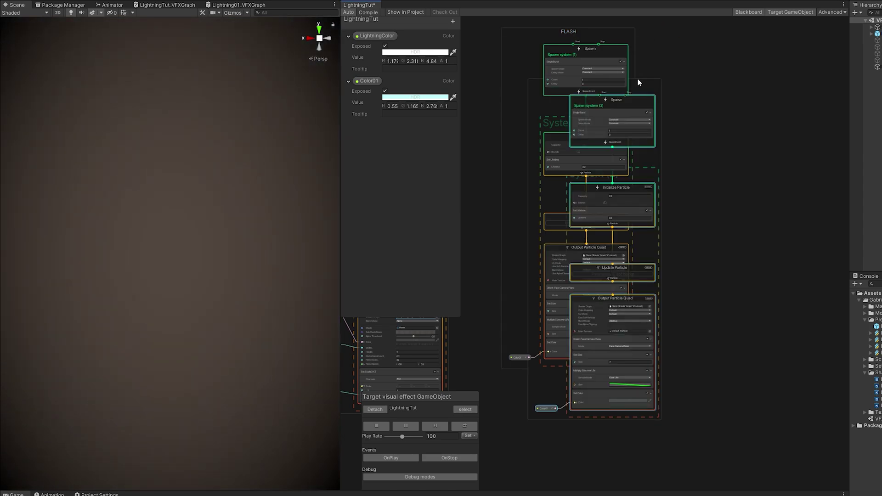
{"action": "left_click_drag", "start_coordinate": [638, 82], "coordinate": [771, 85]}
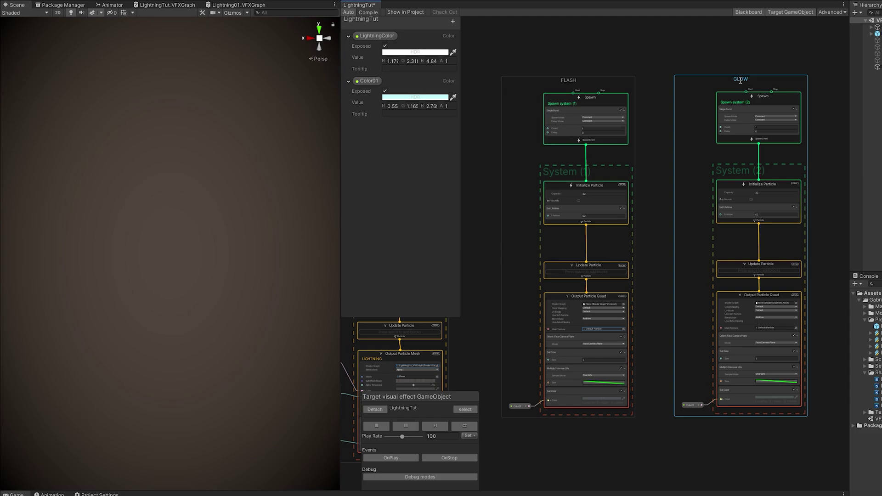
Step: In the GLOW system, set the lifetime to 0.6 and the Set Size value to 3, and play the effect
{"action": "middle_click_drag", "start_coordinate": [771, 228], "coordinate": [623, 228]}
{"action": "scroll", "coordinate": [623, 225], "scroll_direction": "up", "scroll_amount": 6}
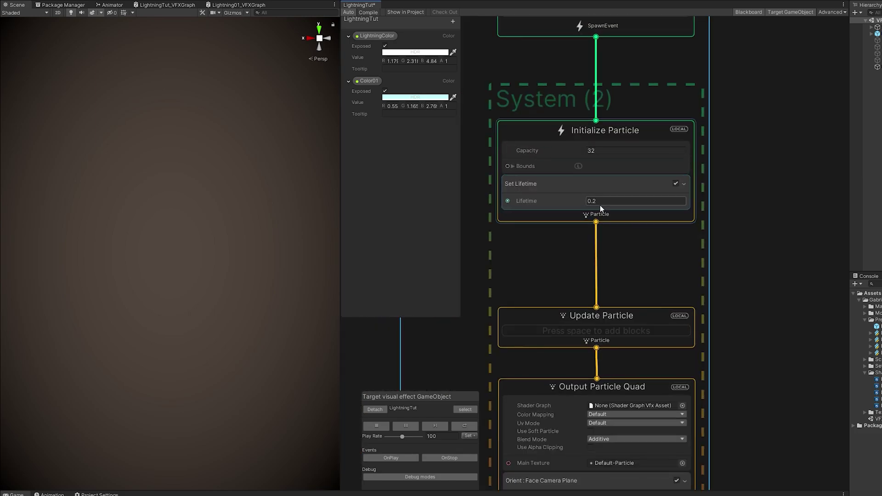
{"action": "left_click", "coordinate": [601, 204]}
{"action": "middle_click_drag", "start_coordinate": [624, 256], "coordinate": [645, 76]}
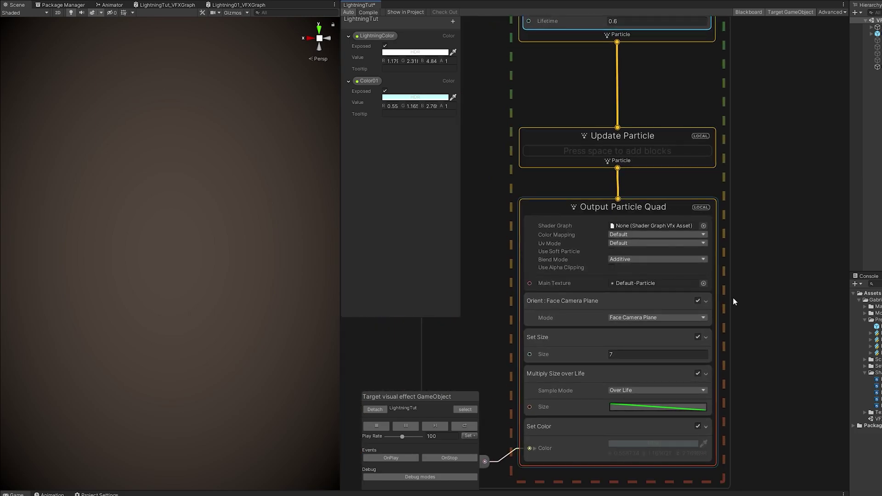
{"action": "middle_click_drag", "start_coordinate": [733, 299], "coordinate": [752, 184]}
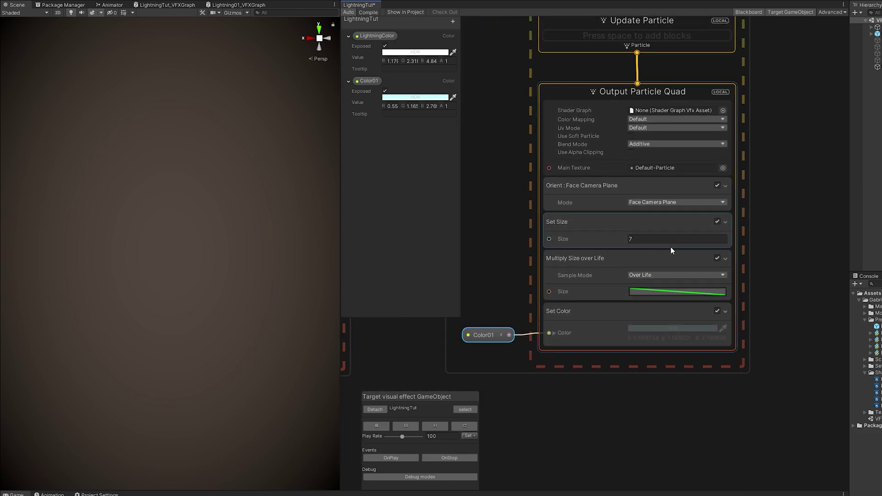
{"action": "left_click", "coordinate": [401, 456]}
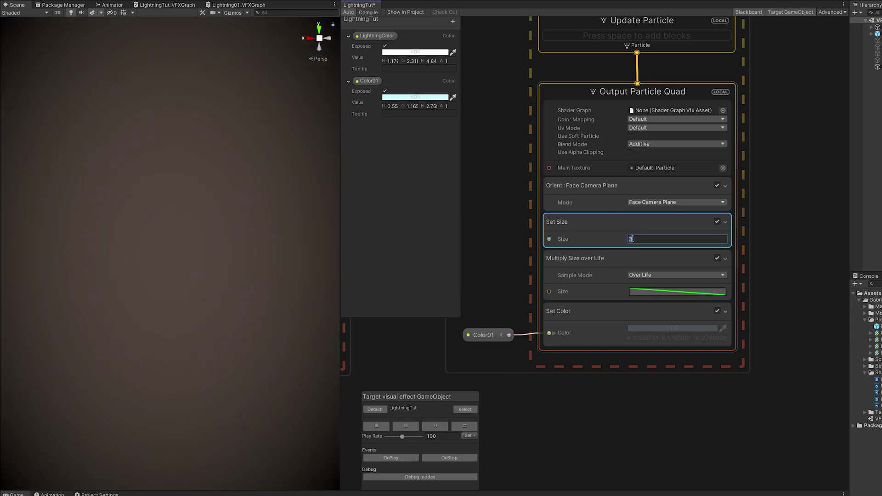
Step: Set the GLOW system's Set Size value to 2 and replay the effect
{"action": "type", "text": "2"}
{"action": "left_click", "coordinate": [406, 456]}
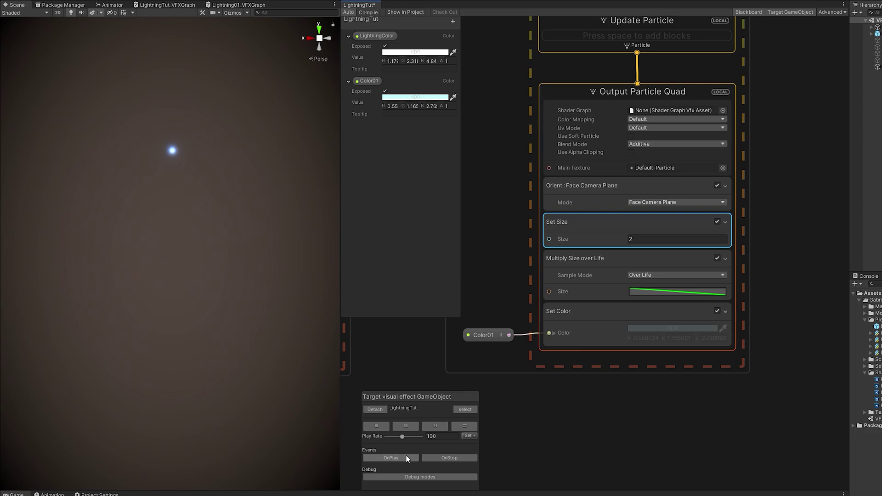
{"action": "left_click", "coordinate": [406, 455]}
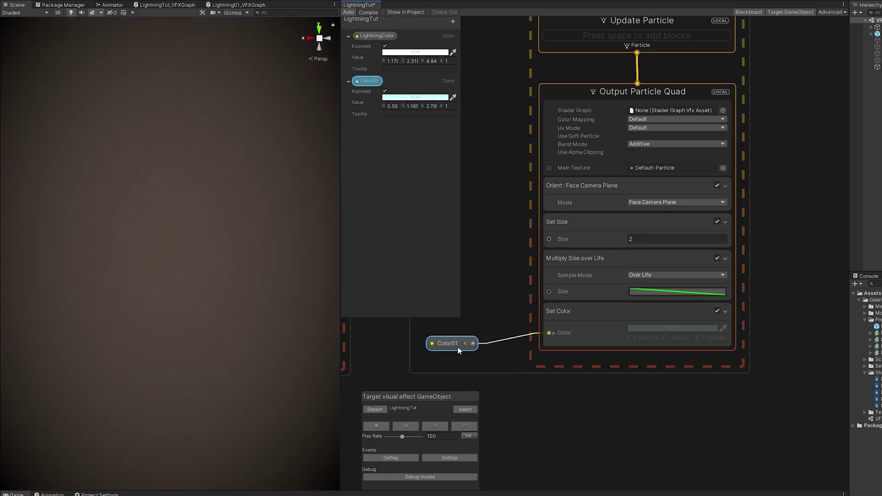
Step: Insert a Multiply node with B set to 0.5 between Color01 and GLOW's Set Color block, and replay the effect
{"action": "left_click_drag", "start_coordinate": [483, 319], "coordinate": [483, 319]}
{"action": "left_click", "coordinate": [479, 339]}
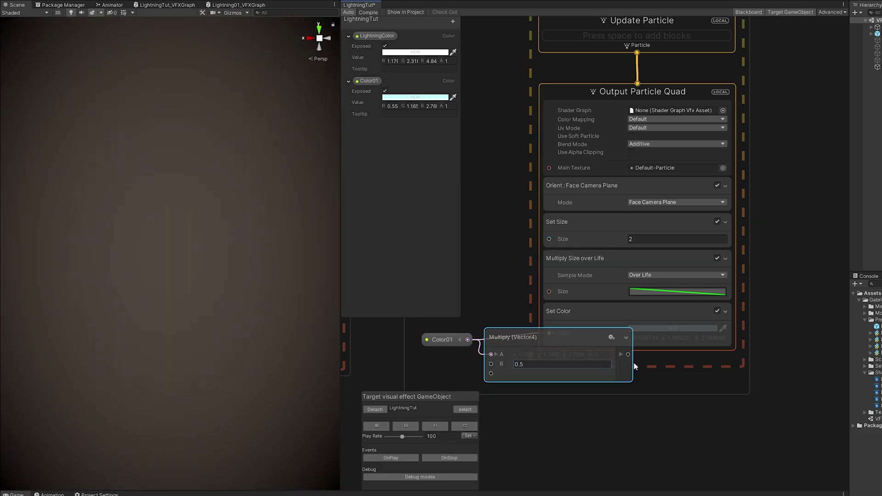
{"action": "left_click_drag", "start_coordinate": [631, 360], "coordinate": [549, 333]}
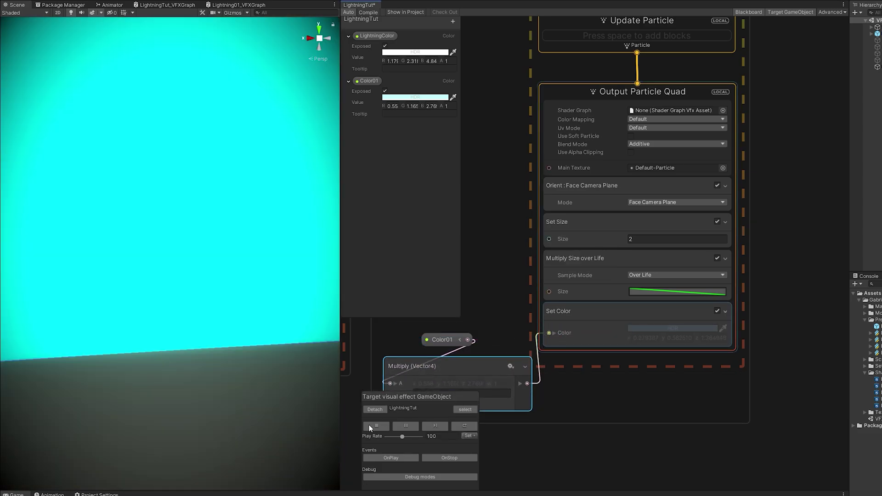
{"action": "left_click", "coordinate": [382, 456]}
{"action": "left_click", "coordinate": [382, 456]}
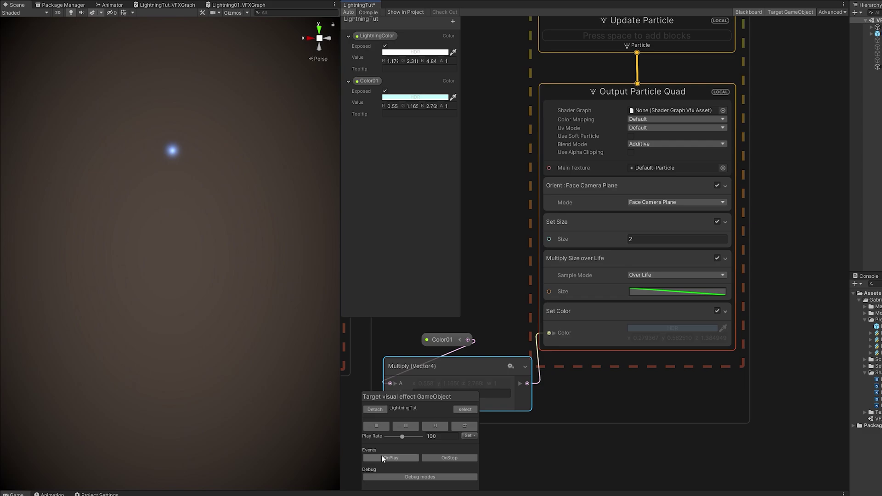
{"action": "left_click", "coordinate": [381, 456]}
{"action": "left_click", "coordinate": [382, 456]}
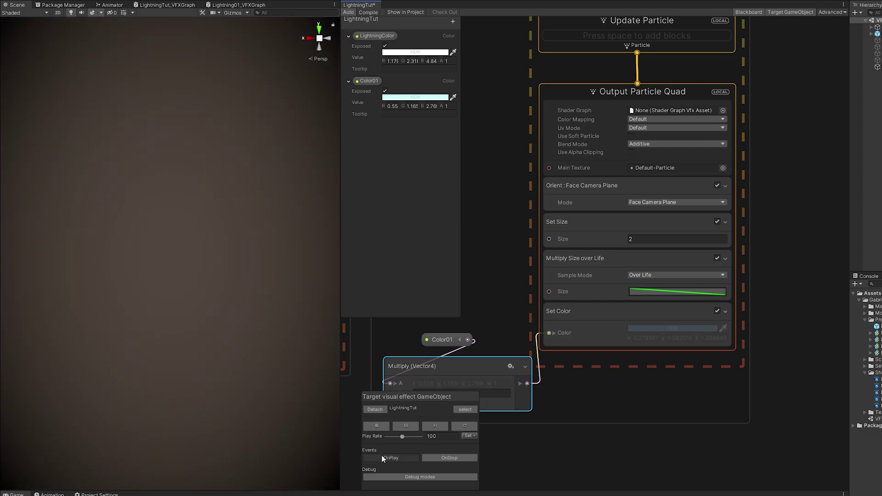
{"action": "left_click", "coordinate": [382, 456]}
{"action": "left_click", "coordinate": [381, 457]}
Step: Copy the FLASH group and place the copy in the empty space beside the GLOW group
{"action": "scroll", "coordinate": [451, 341], "scroll_direction": "down", "scroll_amount": 10}
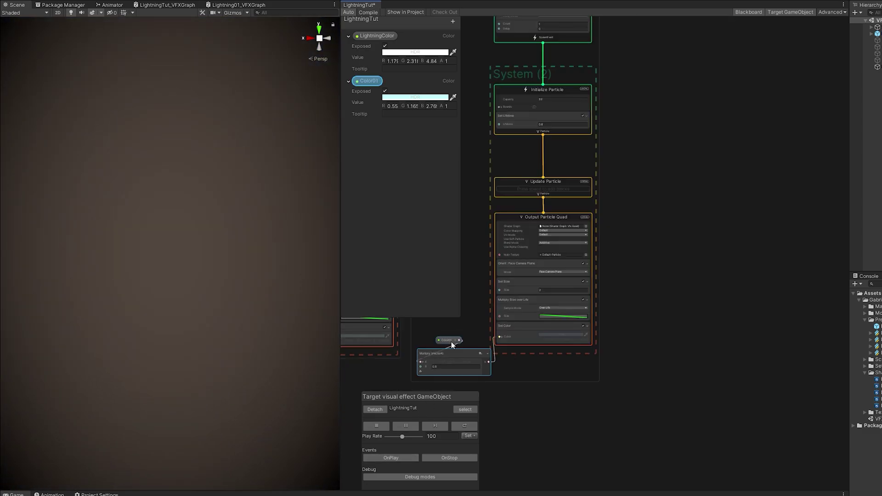
{"action": "scroll", "coordinate": [558, 205], "scroll_direction": "up", "scroll_amount": 1}
{"action": "middle_click_drag", "start_coordinate": [558, 205], "coordinate": [737, 203]}
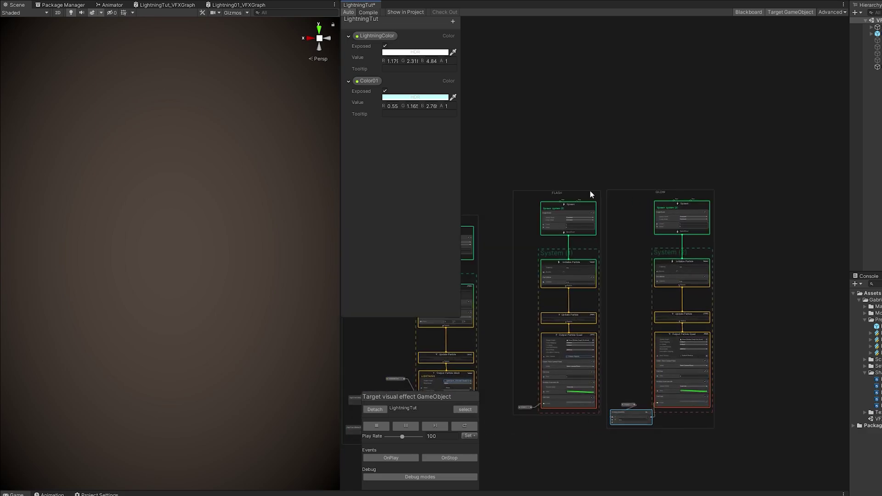
{"action": "left_click", "coordinate": [563, 195]}
{"action": "middle_click_drag", "start_coordinate": [800, 210], "coordinate": [645, 200]}
{"action": "left_click", "coordinate": [645, 201]}
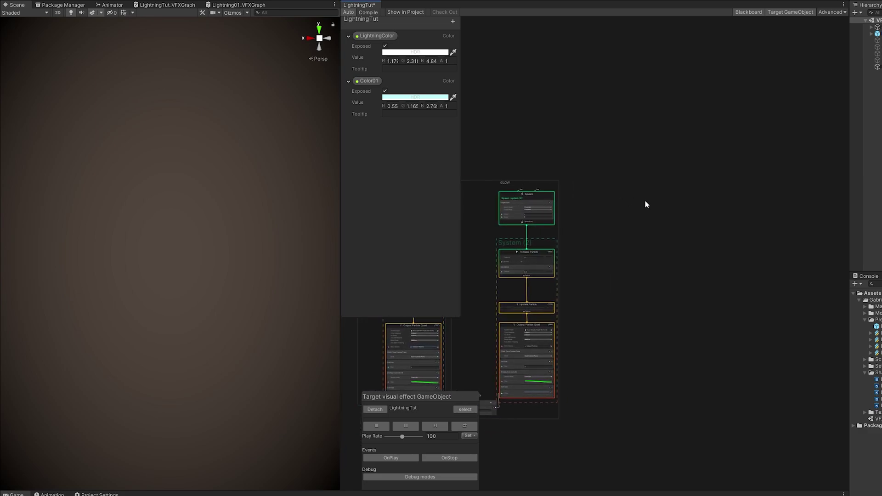
{"action": "key", "text": "ctrl+s"}
{"action": "left_click_drag", "start_coordinate": [590, 140], "coordinate": [640, 182]}
Step: Rename the copied group as IMPACT FLASH
{"action": "scroll", "coordinate": [640, 183], "scroll_direction": "up", "scroll_amount": 4}
{"action": "double_click", "coordinate": [640, 183]}
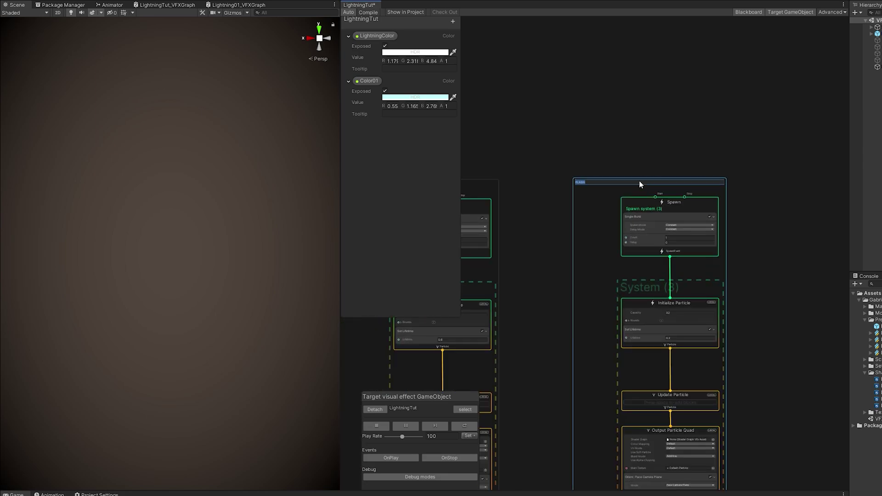
{"action": "type", "text": "IMPACT FLASH"}
{"action": "key", "text": "Return"}
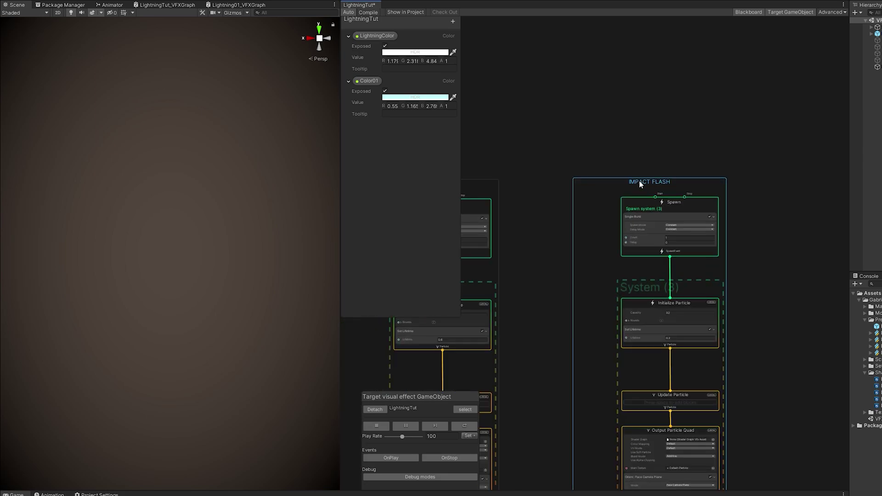
Step: Add a Set Position block to the Initialize Particle context of the IMPACT FLASH system
{"action": "scroll", "coordinate": [717, 349], "scroll_direction": "up", "scroll_amount": 4}
{"action": "left_click", "coordinate": [574, 291]}
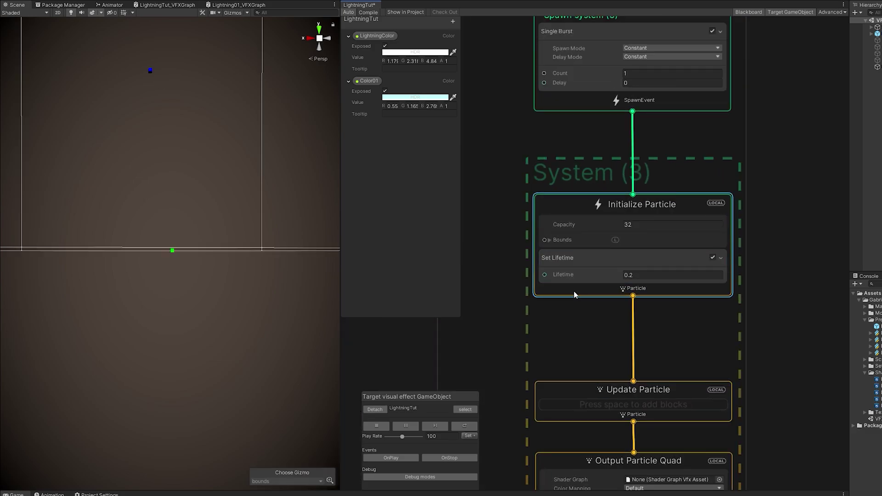
{"action": "key", "text": "space"}
{"action": "type", "text": "set"}
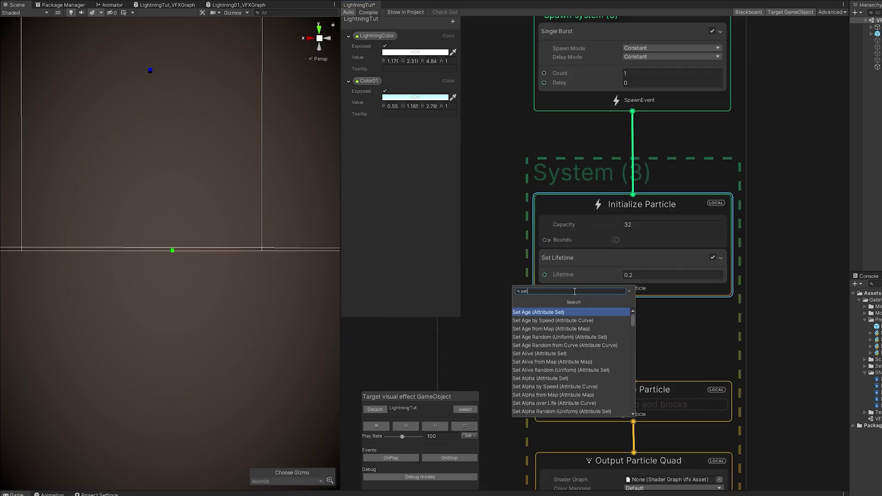
{"action": "type", "text": " pos"}
{"action": "key", "text": "Down"}
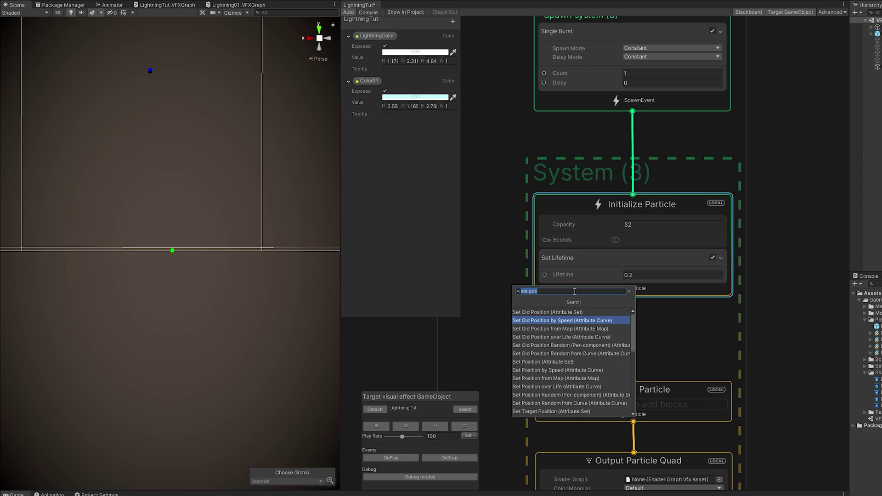
{"action": "key", "text": "Down"}
{"action": "key", "text": "Down"}
{"action": "key", "text": "Down"}
{"action": "key", "text": "Down"}
{"action": "key", "text": "Down"}
{"action": "key", "text": "Return"}
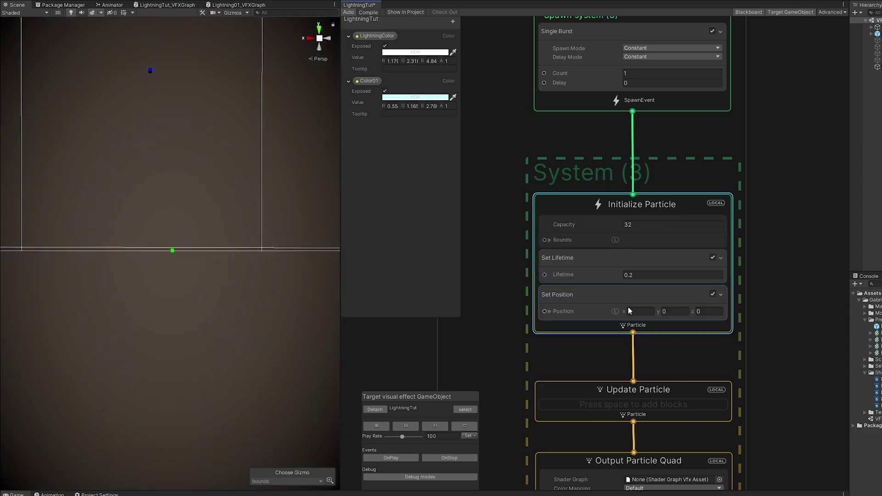
Step: Set the Set Position block's Y value to -1, refine it to -1.25, and replay the effect
{"action": "left_click", "coordinate": [681, 311]}
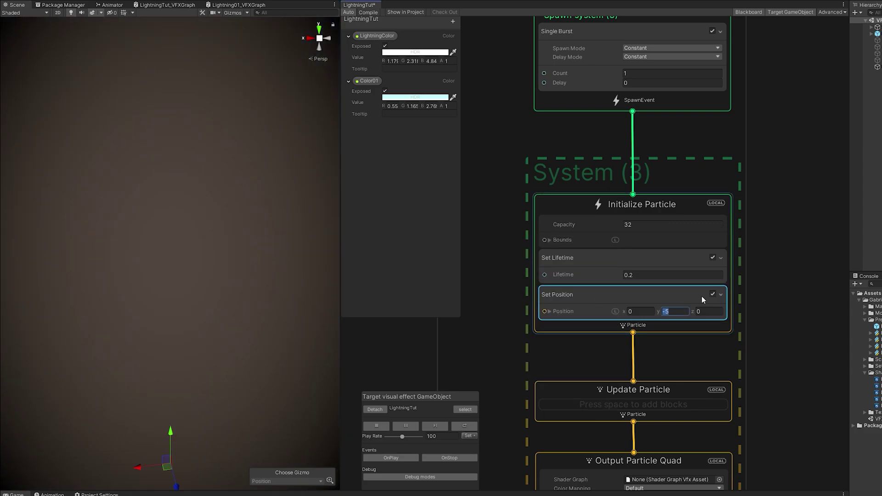
{"action": "type", "text": "-1"}
{"action": "left_click", "coordinate": [387, 458]}
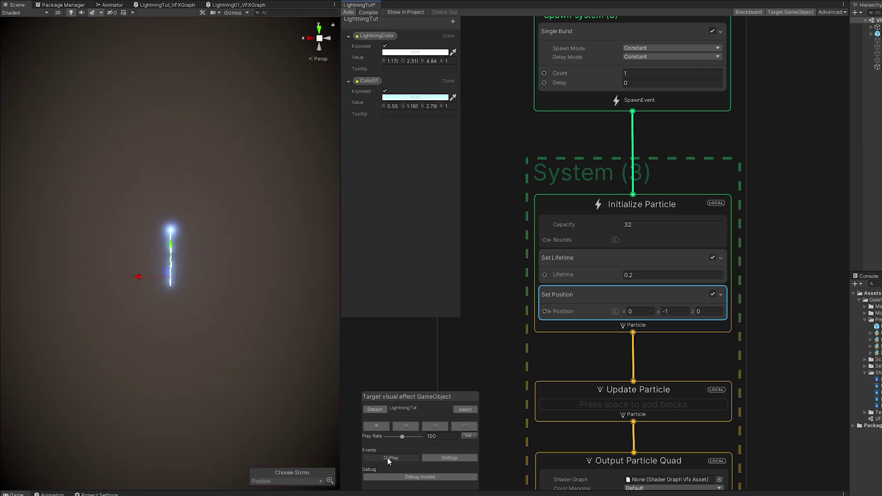
{"action": "type", "text": ".25"}
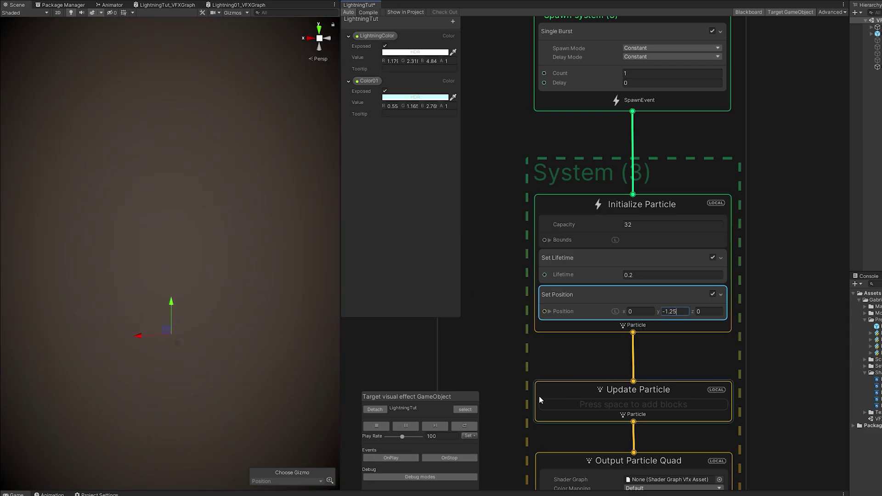
{"action": "left_click", "coordinate": [400, 456]}
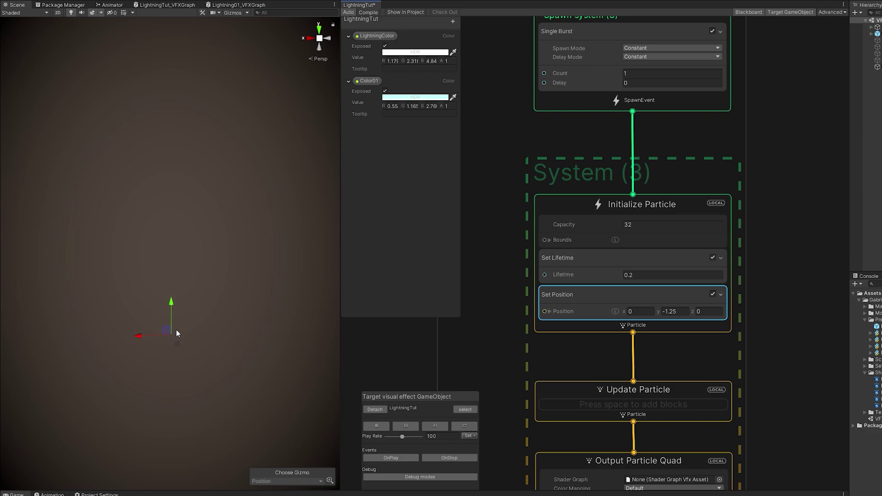
Step: Select the Spawn context of the IMPACT FLASH group to show its loop and delay settings
{"action": "middle_click_drag", "start_coordinate": [628, 350], "coordinate": [648, 451]}
{"action": "scroll", "coordinate": [621, 174], "scroll_direction": "up", "scroll_amount": 1}
{"action": "middle_click_drag", "start_coordinate": [622, 152], "coordinate": [625, 200]}
{"action": "left_click", "coordinate": [607, 133]}
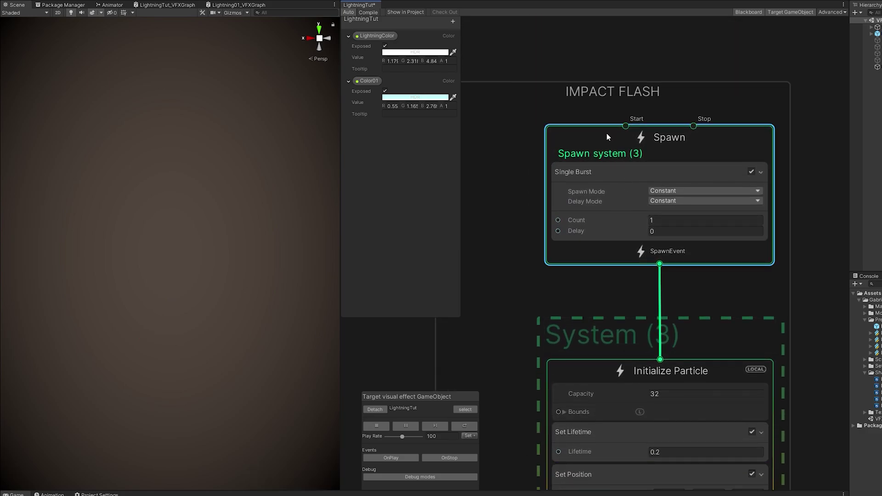
{"action": "scroll", "coordinate": [391, 162], "scroll_direction": "up", "scroll_amount": 1}
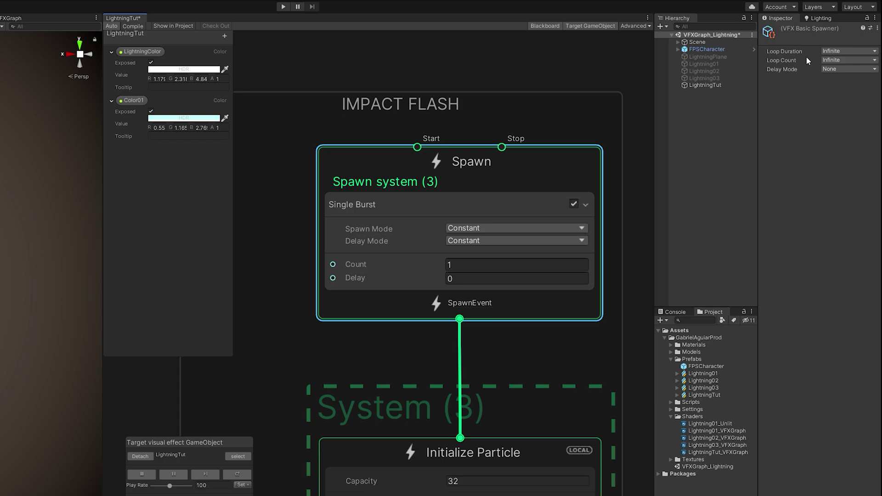
Step: Set the IMPACT FLASH Spawn context's Delay Mode to Before Loop with a Delay Before Loop of 0.2, and replay the effect
{"action": "left_click", "coordinate": [824, 69]}
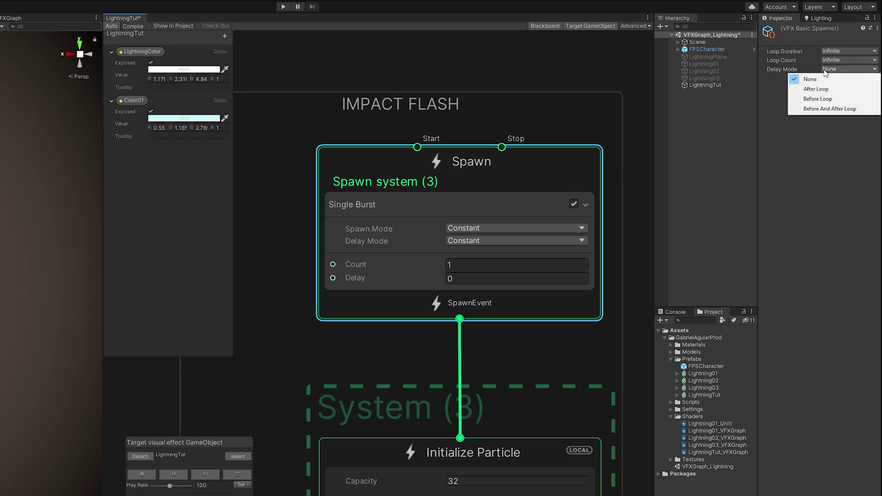
{"action": "left_click", "coordinate": [821, 99]}
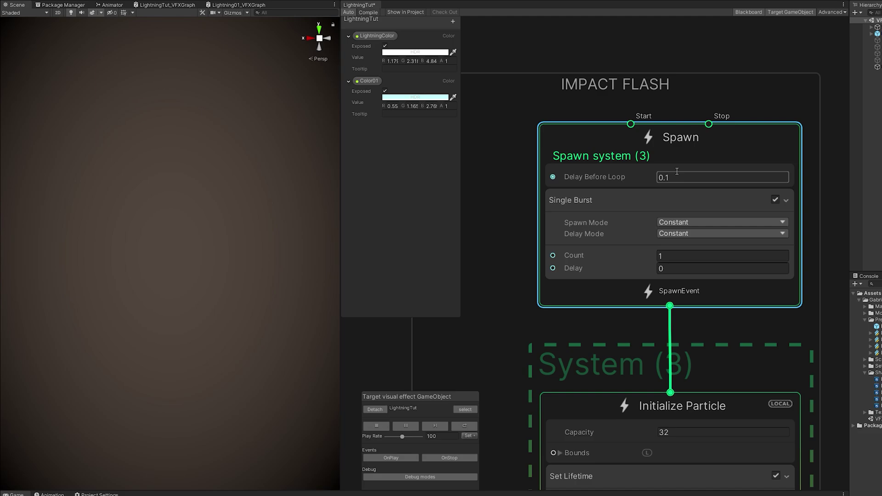
{"action": "left_click", "coordinate": [685, 175]}
{"action": "type", "text": ".2"}
{"action": "left_click", "coordinate": [398, 461]}
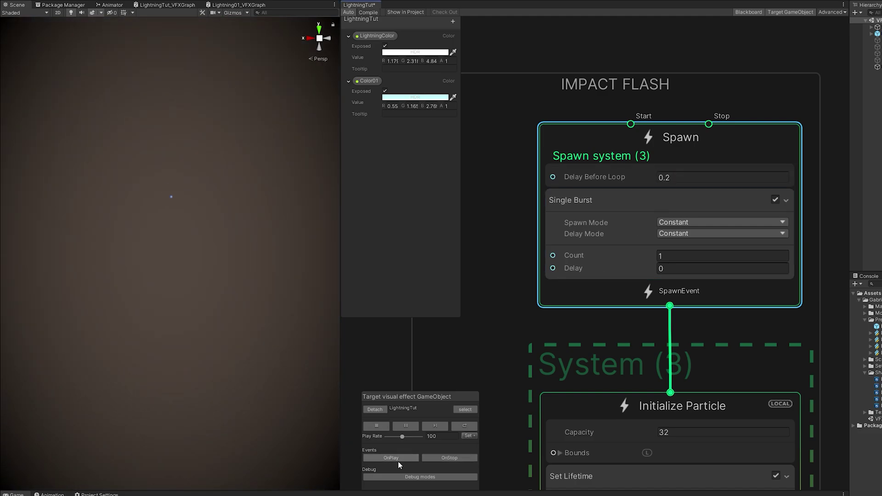
{"action": "left_click", "coordinate": [398, 461]}
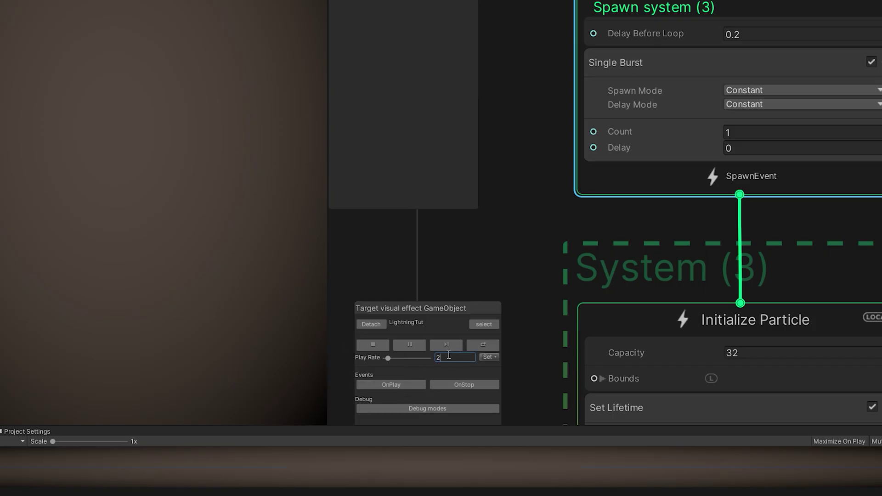
Step: Replay the effect at a play rate of 20 and refine the Delay Before Loop to 0.15
{"action": "left_click", "coordinate": [398, 385]}
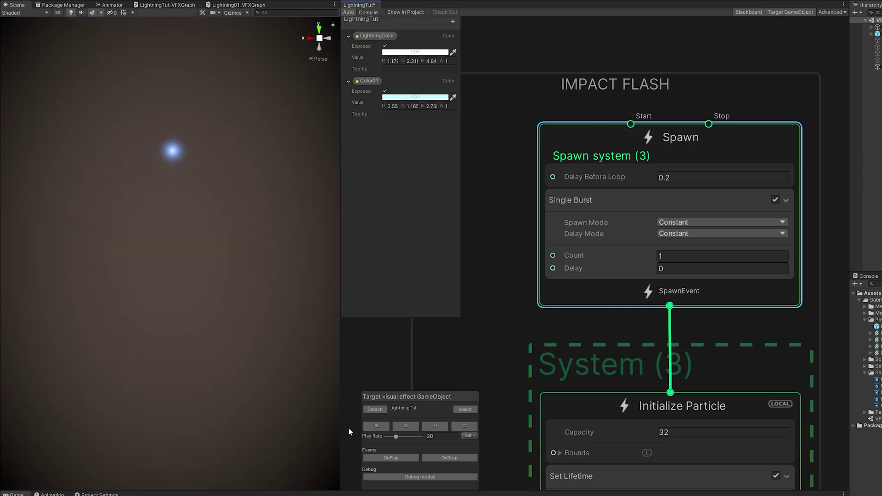
{"action": "left_click", "coordinate": [392, 458]}
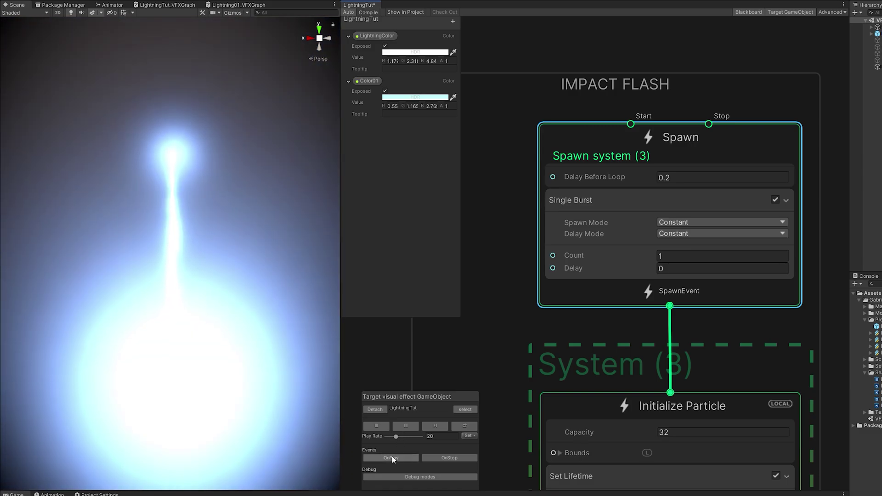
{"action": "left_click", "coordinate": [671, 178]}
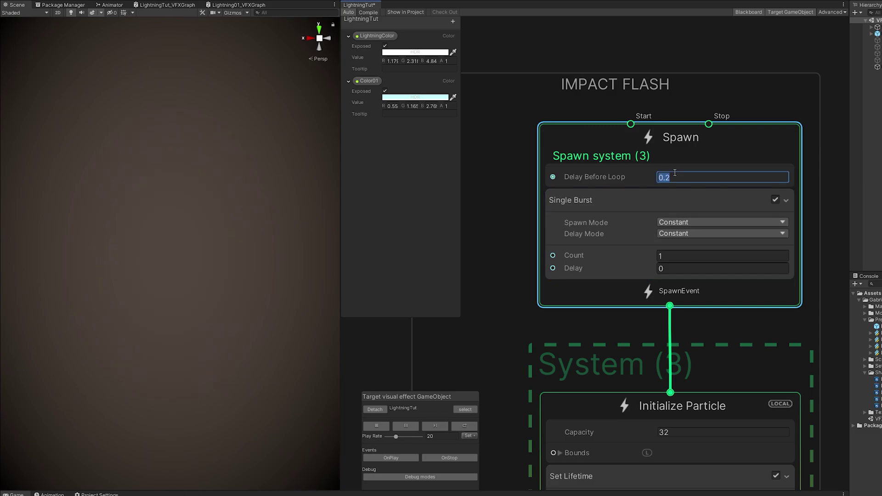
{"action": "type", "text": ".1"}
{"action": "left_click", "coordinate": [396, 461]}
{"action": "key", "text": "Return"}
{"action": "left_click", "coordinate": [393, 458]}
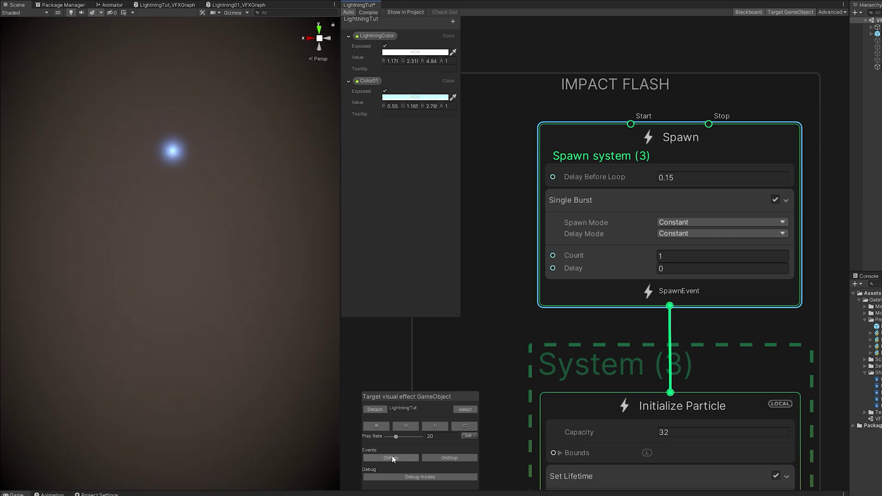
Step: Set the Set Size block in the IMPACT FLASH Output Particle Quad to 2 and replay the effect
{"action": "middle_click_drag", "start_coordinate": [550, 368], "coordinate": [559, 153]}
{"action": "scroll", "coordinate": [559, 152], "scroll_direction": "down", "scroll_amount": 6}
{"action": "middle_click_drag", "start_coordinate": [733, 337], "coordinate": [732, 224]}
{"action": "scroll", "coordinate": [649, 289], "scroll_direction": "up", "scroll_amount": 5}
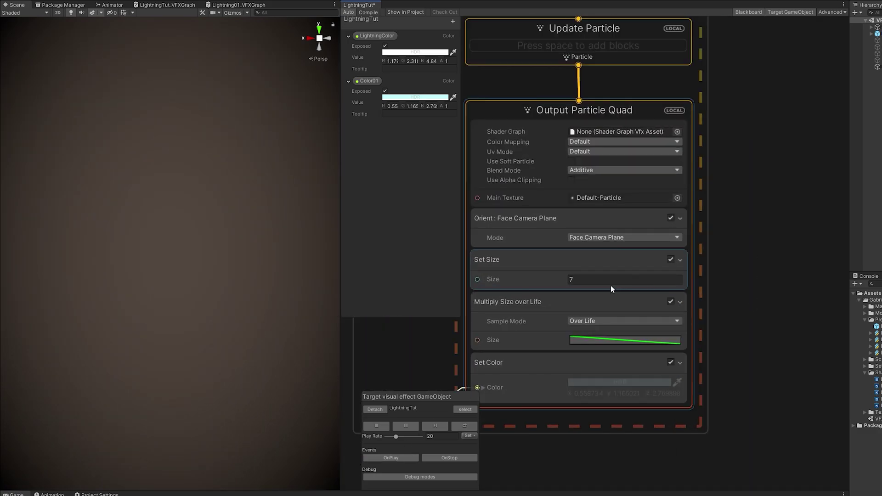
{"action": "type", "text": "2"}
{"action": "left_click", "coordinate": [396, 457]}
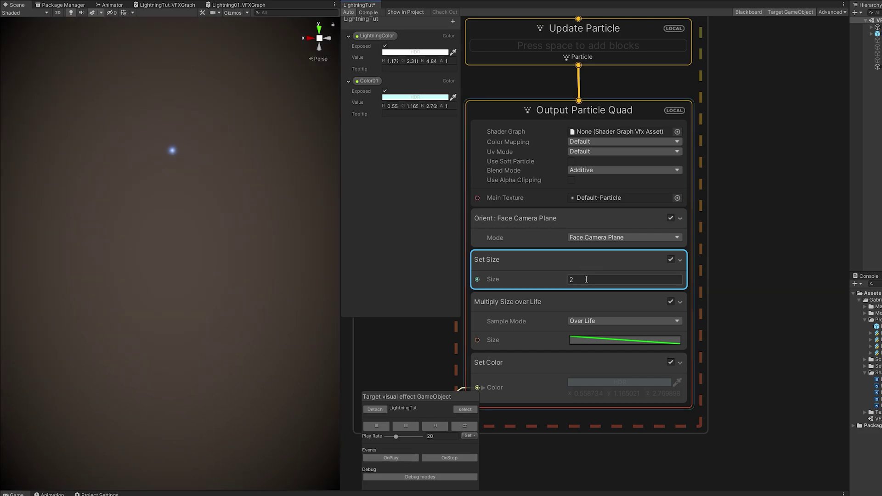
Step: Set the Y value of the IMPACT FLASH Set Position block to -1.2 and replay the effect
{"action": "middle_click_drag", "start_coordinate": [743, 63], "coordinate": [759, 350]}
{"action": "double_click", "coordinate": [643, 225]}
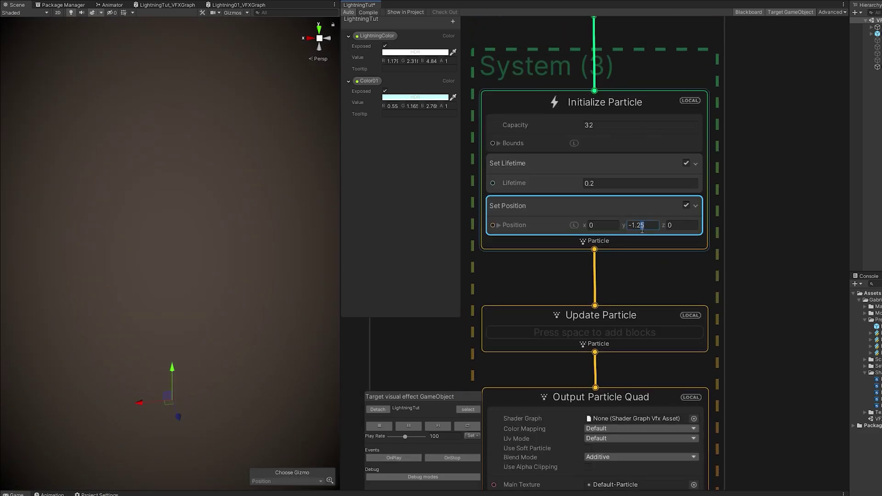
{"action": "left_click", "coordinate": [381, 460]}
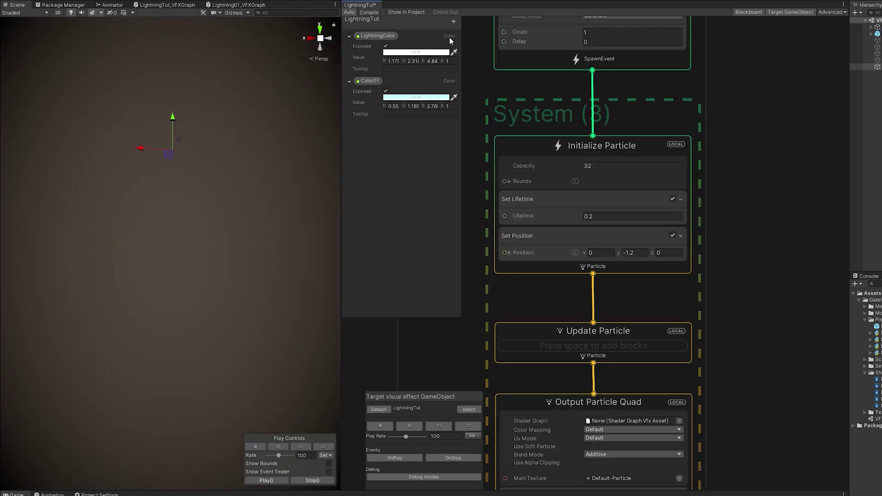
Step: Add a float property named ImpactDelay to the graph's exposed properties
{"action": "left_click", "coordinate": [453, 22]}
{"action": "left_click", "coordinate": [476, 80]}
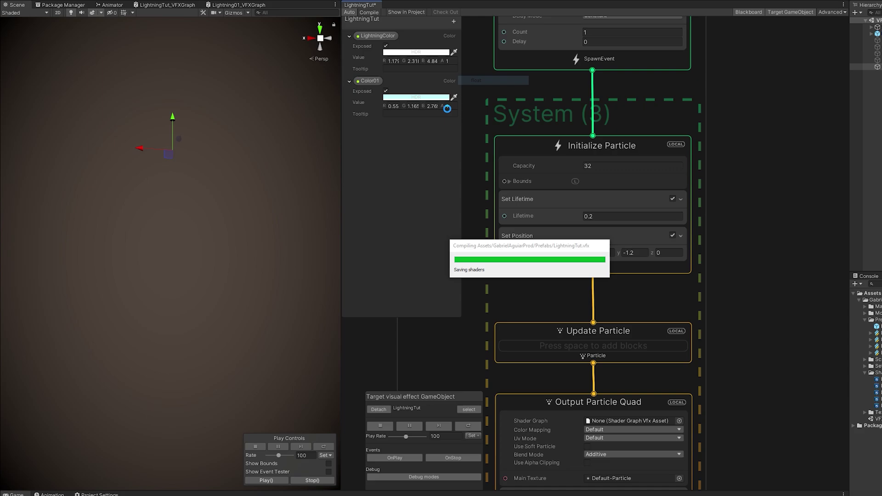
{"action": "type", "text": "ImpactDelay"}
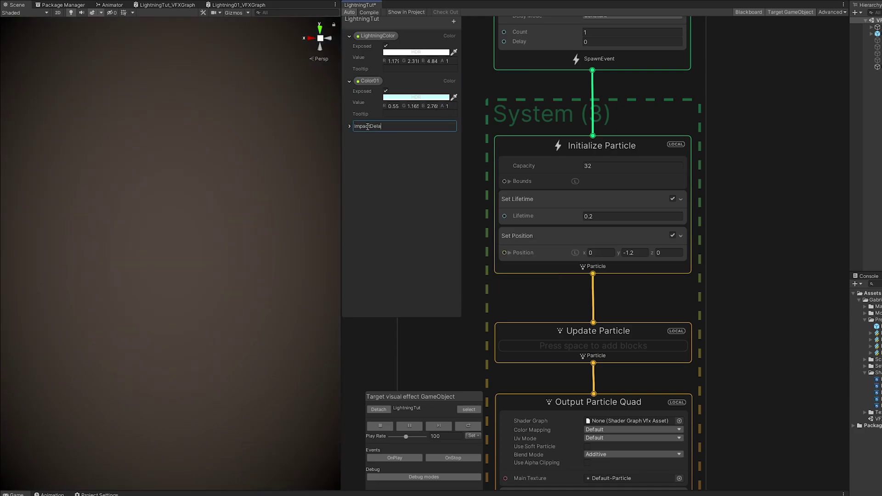
{"action": "key", "text": "Return"}
Step: Add a float property named ImpactOffset, and set ImpactDelay to 0.15 and ImpactOffset to -1.2
{"action": "left_click", "coordinate": [453, 21]}
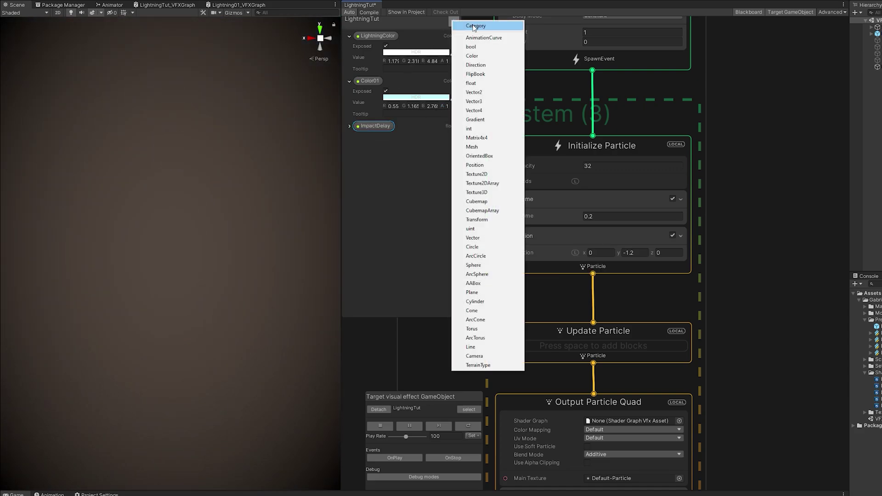
{"action": "left_click", "coordinate": [473, 83]}
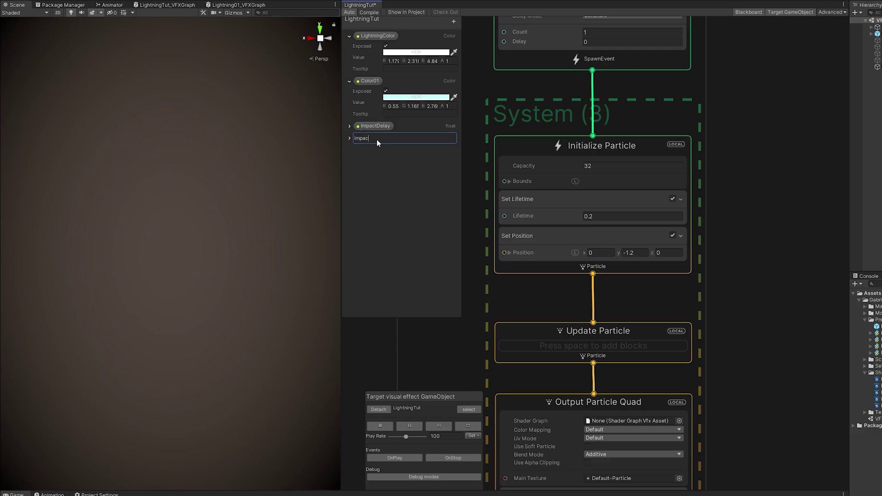
{"action": "type", "text": "ImpactOffset"}
{"action": "key", "text": "Return"}
{"action": "left_click", "coordinate": [349, 138]}
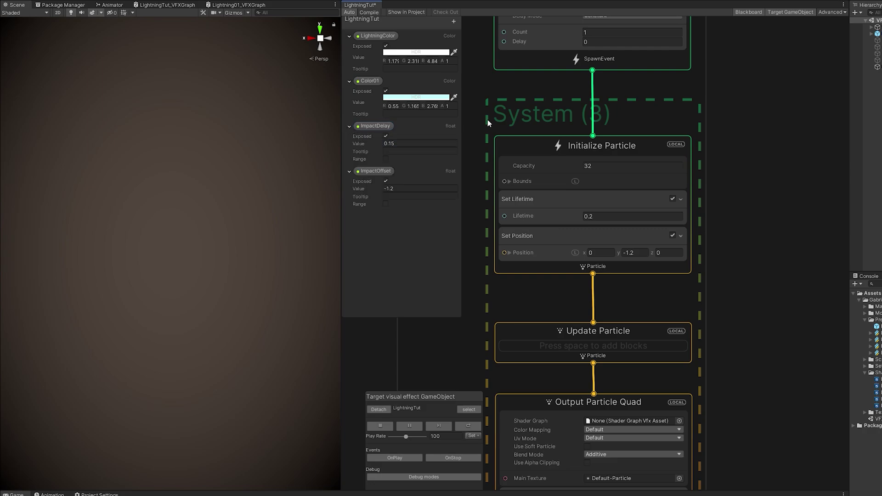
Step: Connect ImpactDelay to the IMPACT FLASH Delay Before Loop and ImpactOffset to its Set Position Y input, and replay the effect
{"action": "middle_click_drag", "start_coordinate": [487, 123], "coordinate": [621, 254]}
{"action": "left_click_drag", "start_coordinate": [375, 126], "coordinate": [537, 101]}
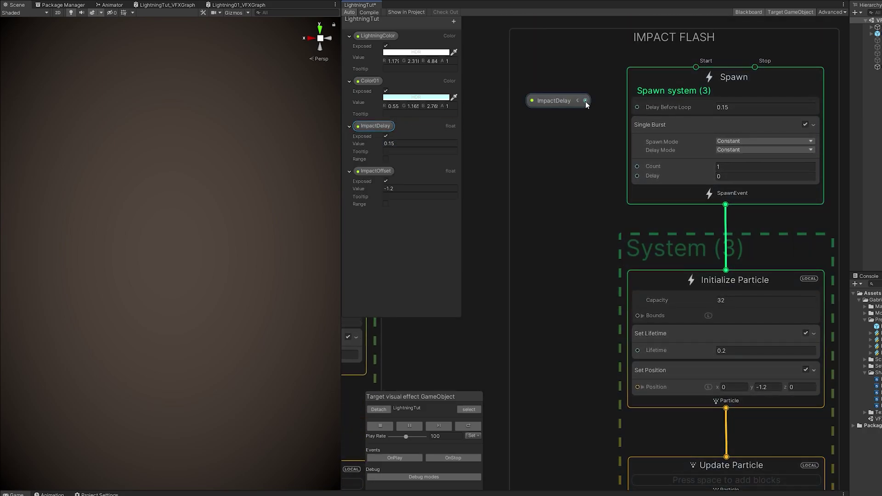
{"action": "left_click", "coordinate": [647, 388]}
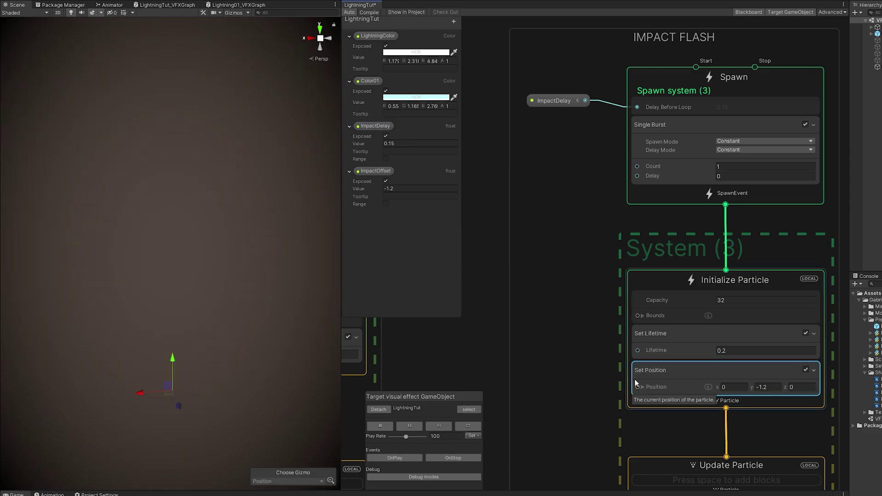
{"action": "middle_click_drag", "start_coordinate": [635, 379], "coordinate": [598, 295]}
{"action": "left_click", "coordinate": [613, 315]}
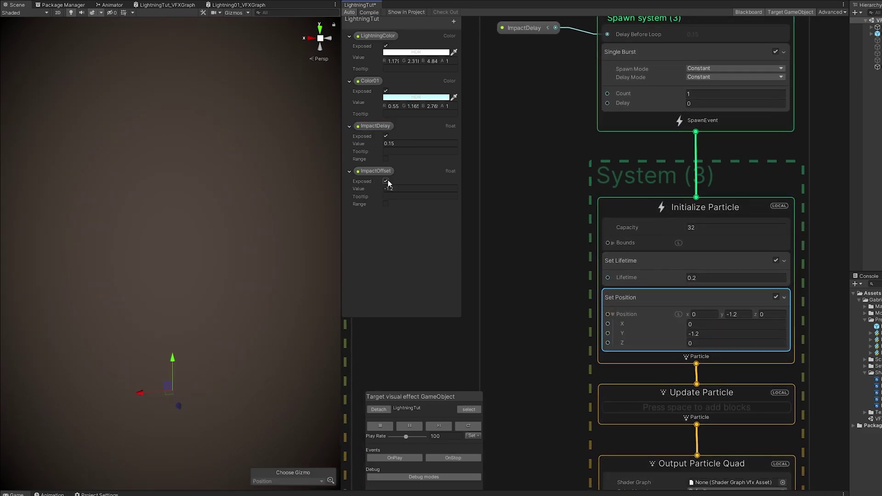
{"action": "left_click_drag", "start_coordinate": [376, 171], "coordinate": [608, 334]}
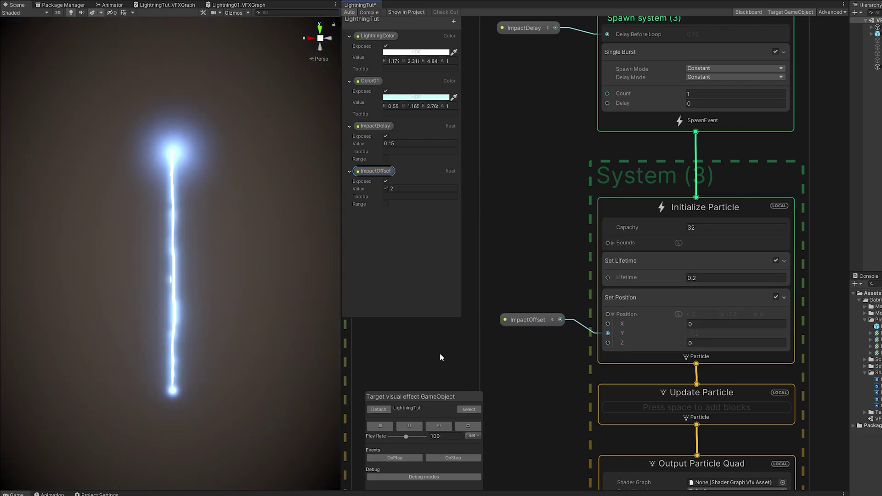
{"action": "left_click", "coordinate": [394, 458]}
Step: Add a Simple Particle System in the empty graph area beside the IMPACT FLASH group
{"action": "scroll", "coordinate": [506, 296], "scroll_direction": "down", "scroll_amount": 5}
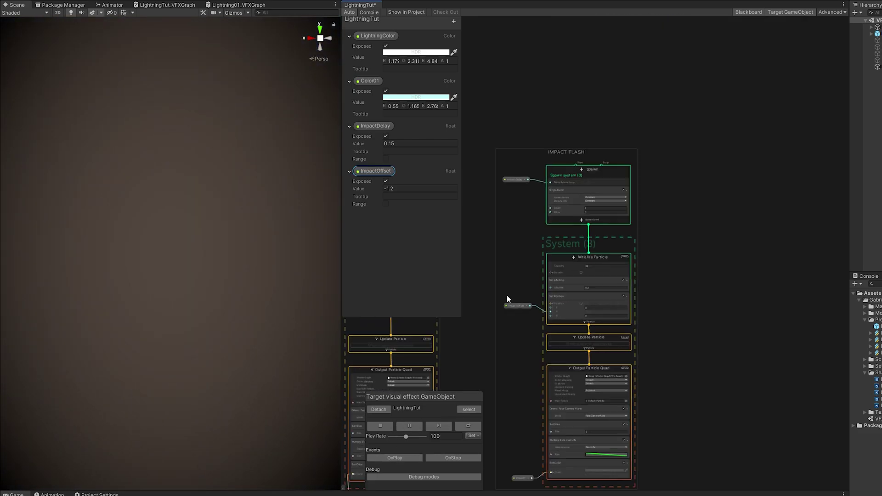
{"action": "scroll", "coordinate": [507, 296], "scroll_direction": "down", "scroll_amount": 1}
{"action": "middle_click_drag", "start_coordinate": [622, 248], "coordinate": [557, 200]}
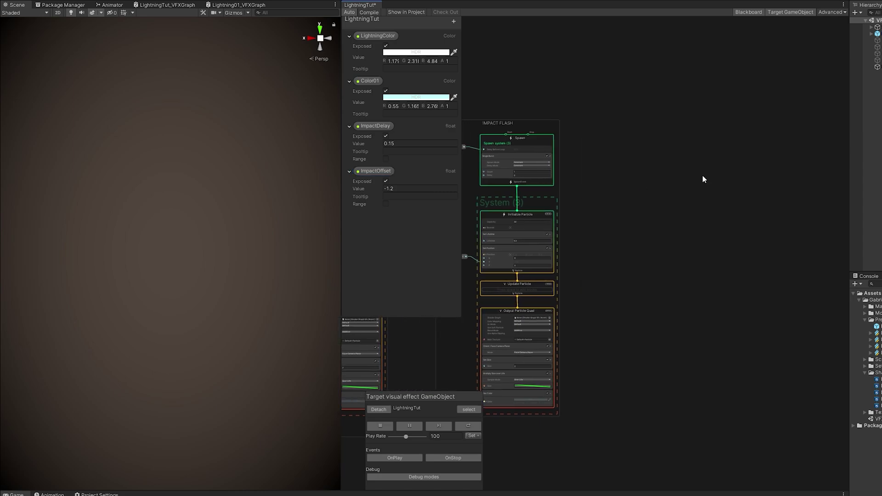
{"action": "key", "text": "space"}
{"action": "type", "text": "simple"}
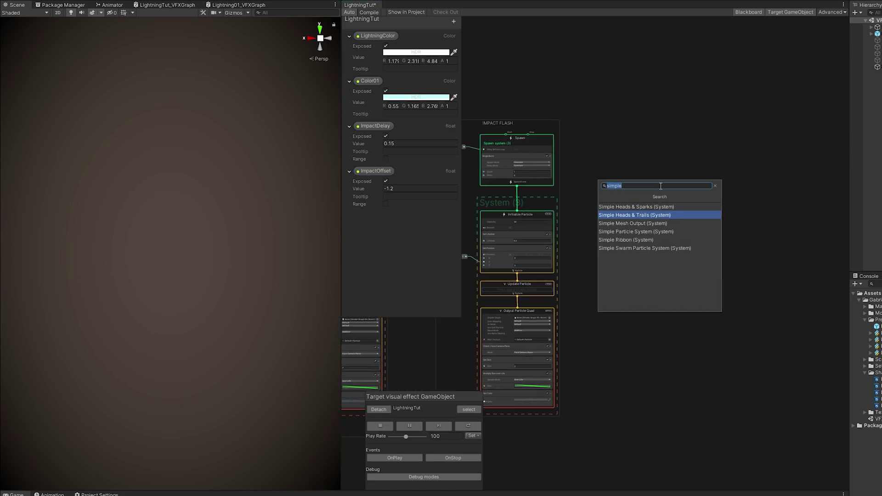
{"action": "left_click", "coordinate": [644, 232]}
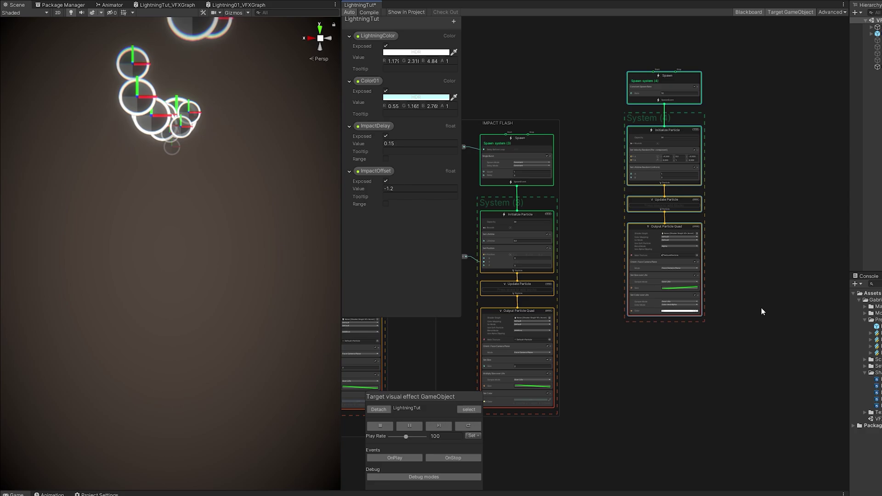
Step: Group the new particle system's nodes, name the group PARTICLES, and align it beside the IMPACT FLASH group
{"action": "left_click_drag", "start_coordinate": [765, 367], "coordinate": [607, 64]}
{"action": "right_click", "coordinate": [654, 72]}
{"action": "left_click", "coordinate": [671, 88]}
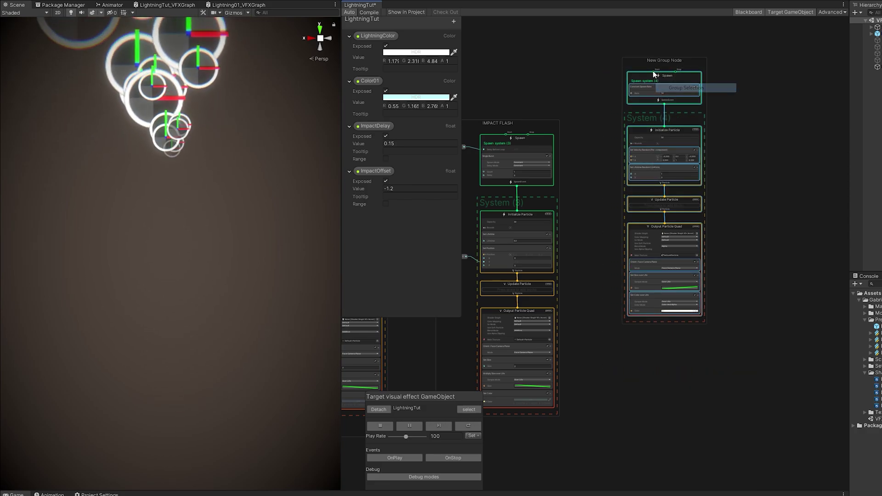
{"action": "double_click", "coordinate": [653, 60]}
{"action": "type", "text": "PARTICLE"}
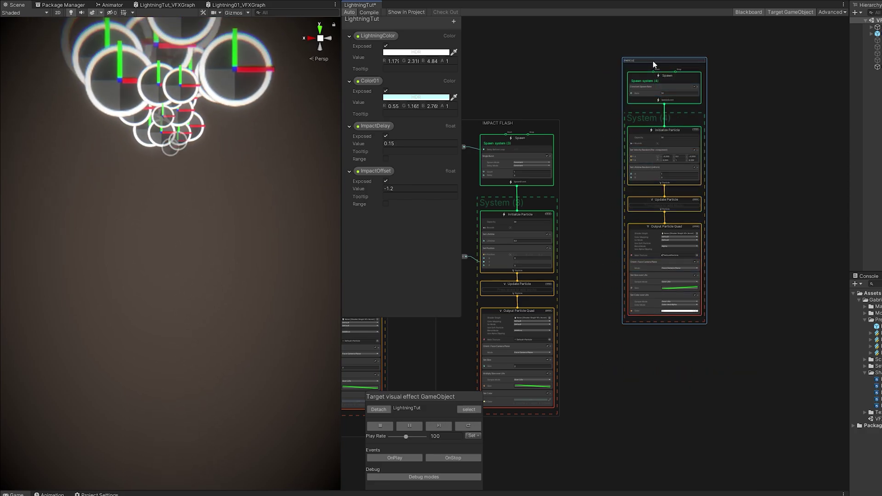
{"action": "type", "text": "S"}
{"action": "key", "text": "Return"}
{"action": "left_click_drag", "start_coordinate": [652, 61], "coordinate": [638, 135]}
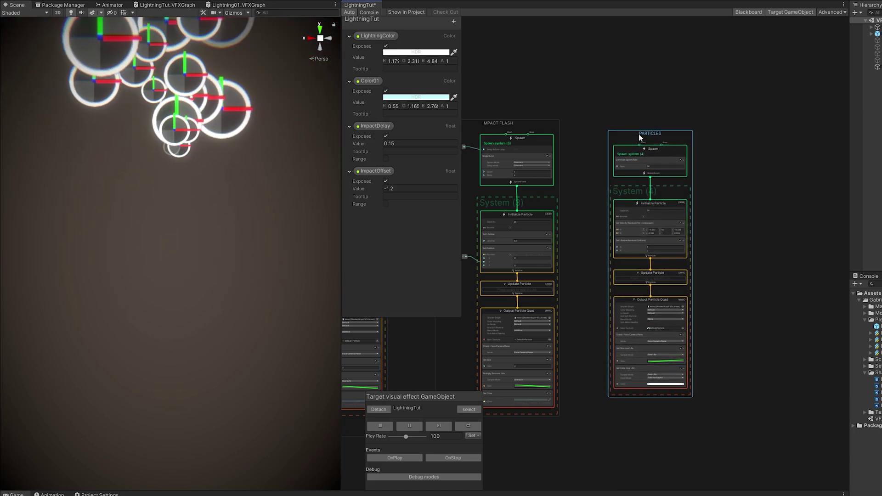
Step: Copy the IMPACT FLASH Set Position block into the PARTICLES Initialize Particle context and connect ImpactOffset to its Y input
{"action": "scroll", "coordinate": [564, 260], "scroll_direction": "up", "scroll_amount": 5}
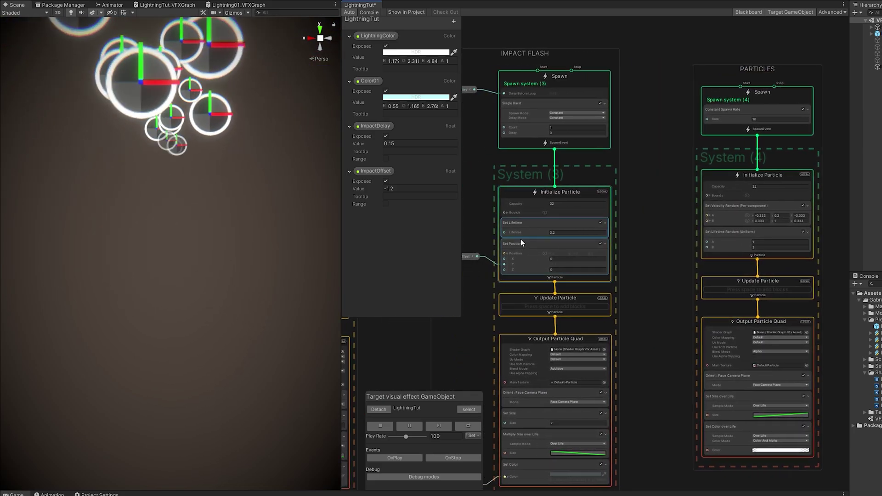
{"action": "left_click", "coordinate": [555, 248]}
{"action": "left_click_drag", "start_coordinate": [516, 244], "coordinate": [715, 254]}
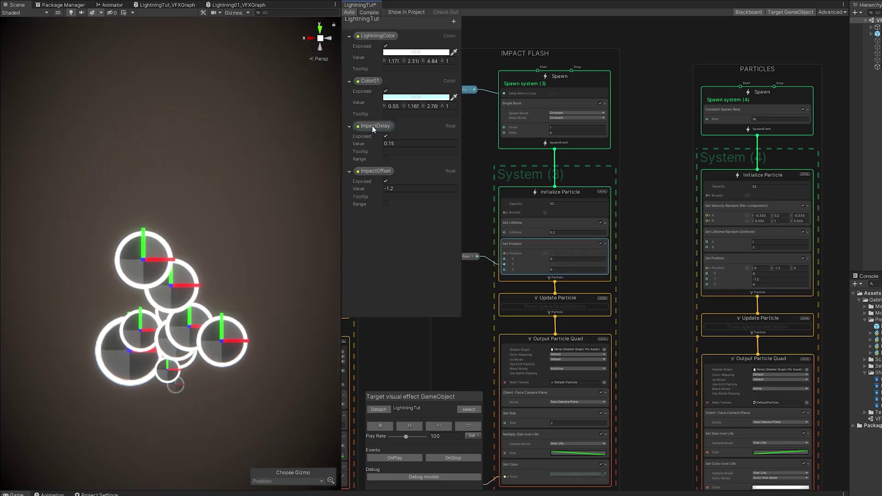
{"action": "left_click_drag", "start_coordinate": [376, 171], "coordinate": [682, 277]}
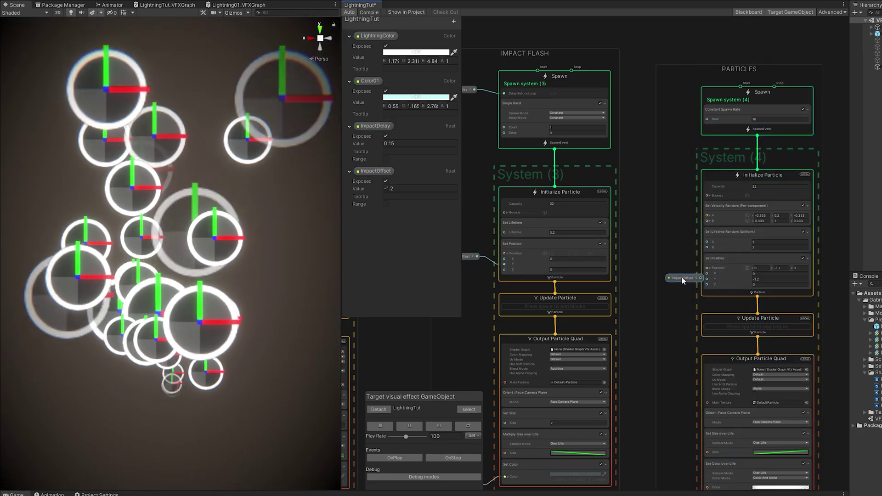
{"action": "left_click_drag", "start_coordinate": [707, 281], "coordinate": [707, 280]}
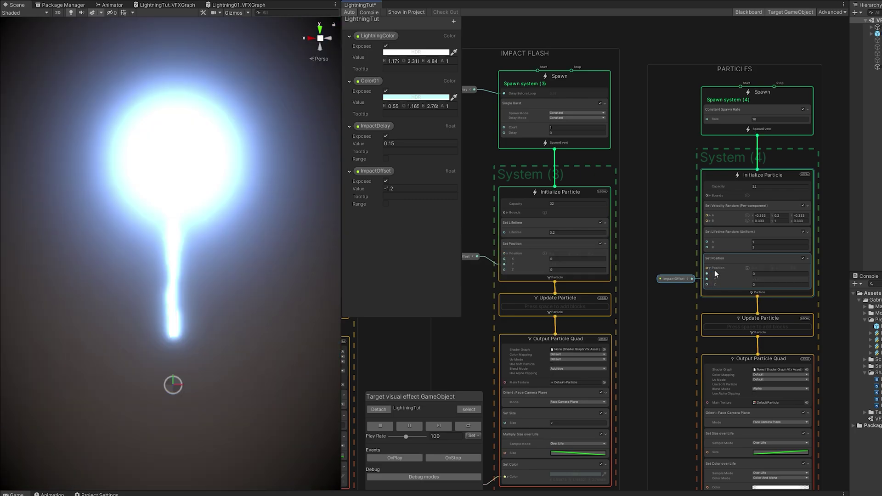
Step: Replace the PARTICLES constant spawn rate with a Single Burst block and set its count to 30
{"action": "middle_click_drag", "start_coordinate": [716, 177], "coordinate": [662, 218]}
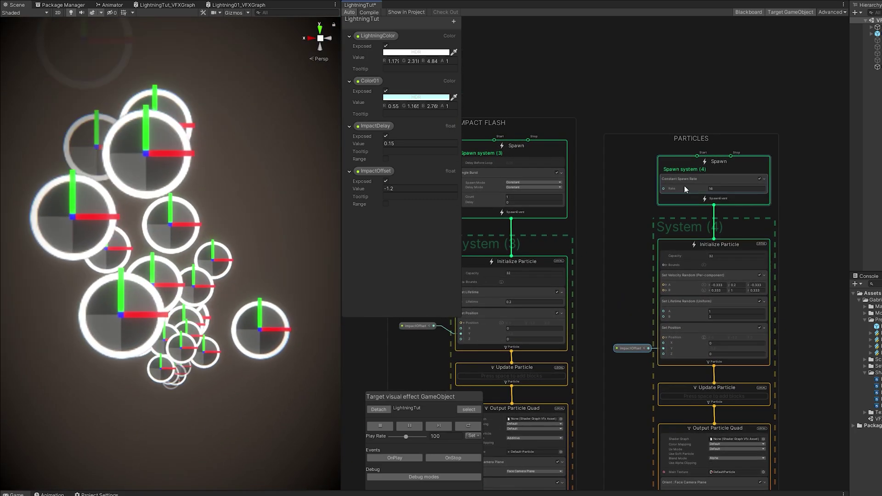
{"action": "left_click", "coordinate": [685, 186]}
{"action": "scroll", "coordinate": [682, 185], "scroll_direction": "up", "scroll_amount": 1}
{"action": "key", "text": "space"}
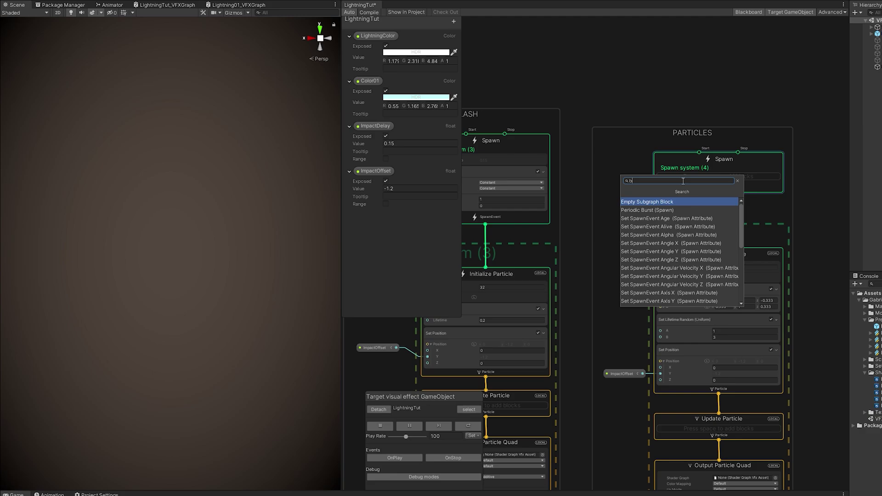
{"action": "type", "text": "burst"}
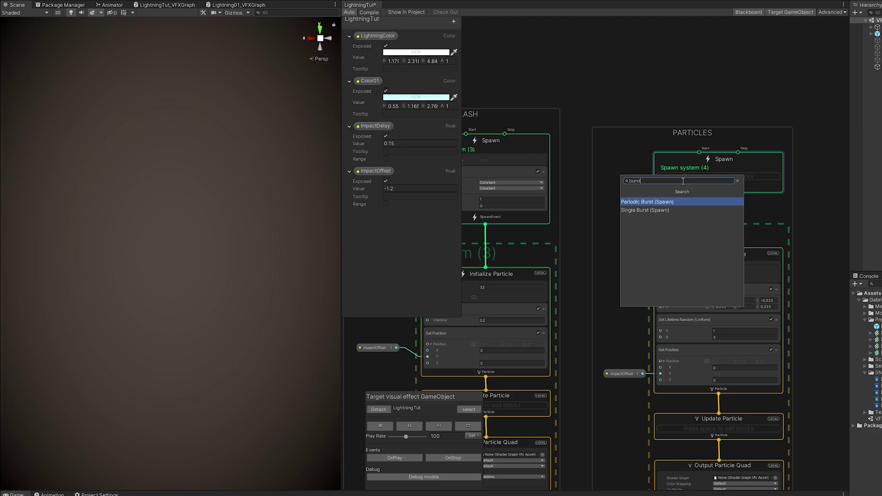
{"action": "key", "text": "Down"}
{"action": "key", "text": "Return"}
{"action": "left_click", "coordinate": [736, 207]}
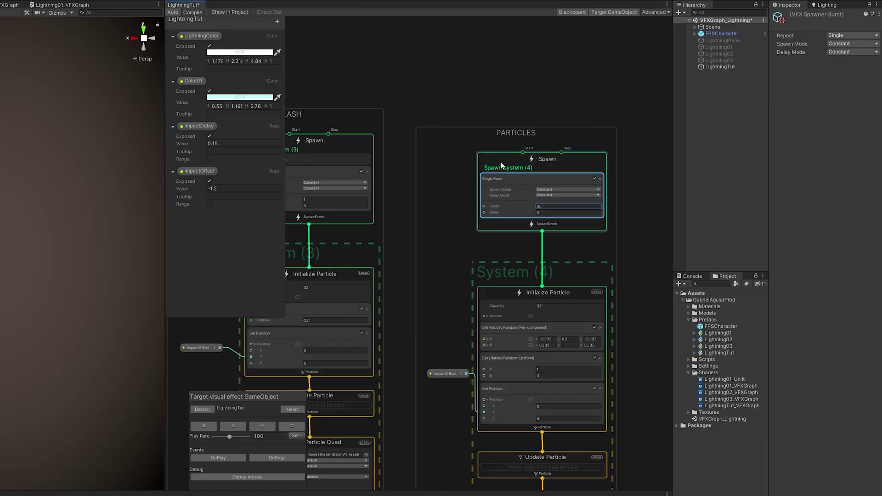
Step: Set the PARTICLES Spawn context's delay mode to Before Loop
{"action": "left_click", "coordinate": [492, 159]}
{"action": "left_click", "coordinate": [841, 52]}
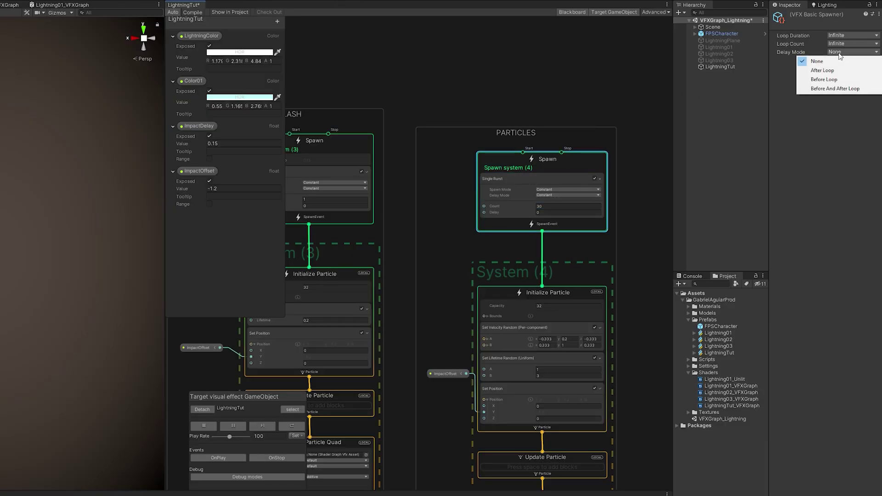
{"action": "left_click", "coordinate": [832, 81]}
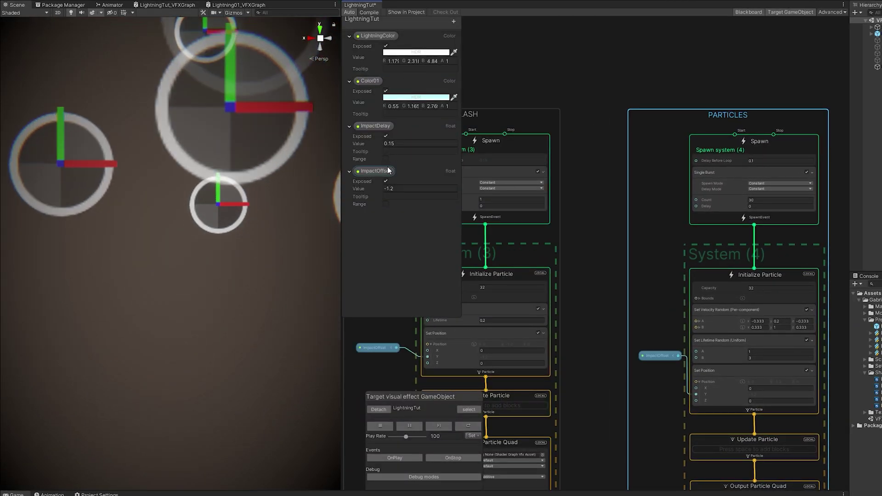
Step: Connect an ImpactDelay node to the PARTICLES Delay Before Loop input and reposition the ImpactDelay and ImpactOffset nodes beside their inputs
{"action": "left_click_drag", "start_coordinate": [371, 125], "coordinate": [586, 175]}
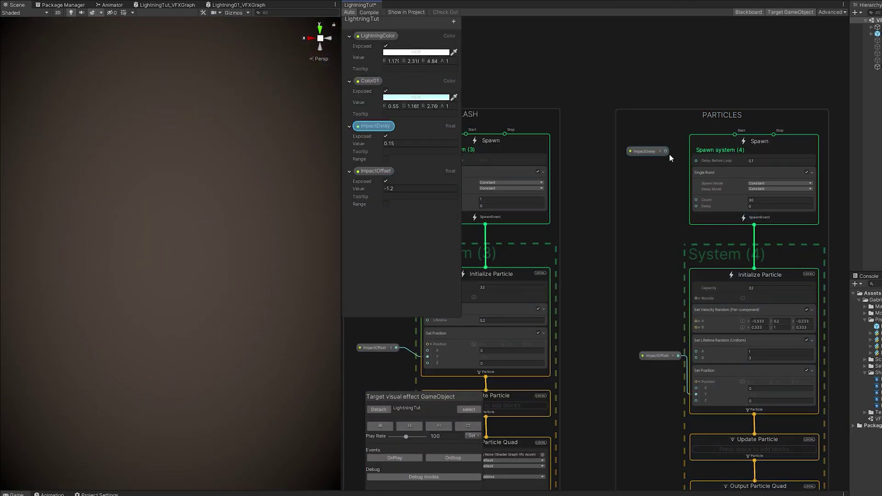
{"action": "left_click_drag", "start_coordinate": [666, 151], "coordinate": [696, 160]}
{"action": "left_click", "coordinate": [640, 151]}
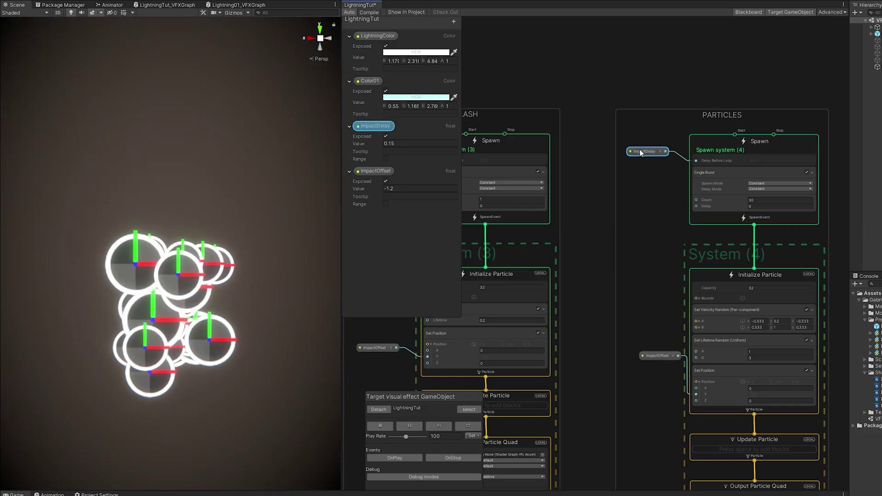
{"action": "left_click_drag", "start_coordinate": [639, 151], "coordinate": [646, 162]}
{"action": "left_click_drag", "start_coordinate": [663, 357], "coordinate": [669, 398]}
{"action": "middle_click_drag", "start_coordinate": [662, 367], "coordinate": [618, 329]}
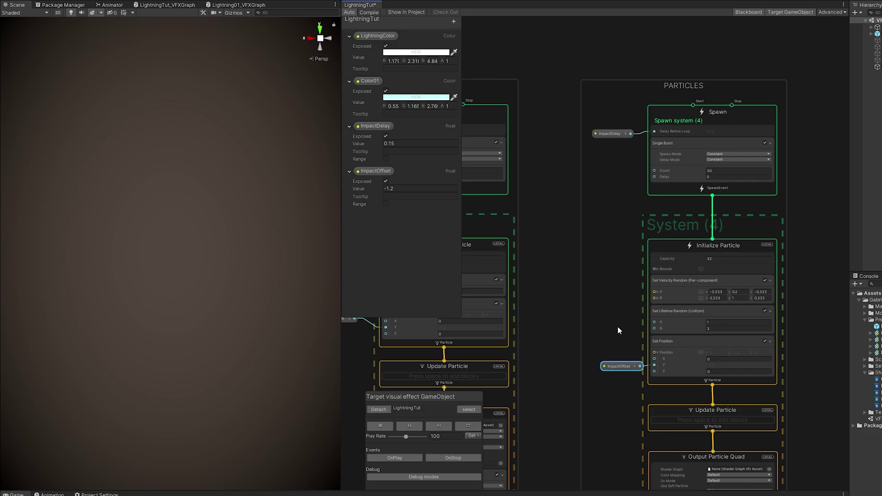
Step: Set the PARTICLES random velocity to A (-2, 0.1, -2) and B (2, 2, 2), lifetime to 0.6 and 1.5, and replay the effect
{"action": "scroll", "coordinate": [731, 318], "scroll_direction": "up", "scroll_amount": 5}
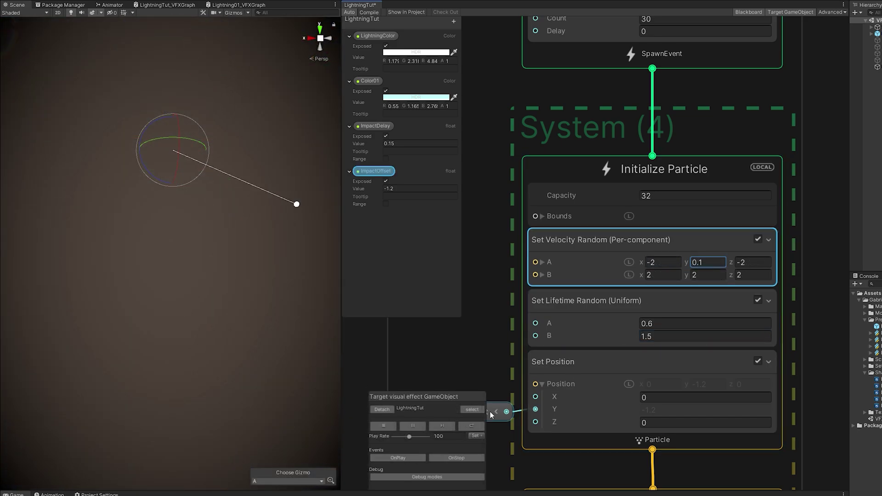
{"action": "left_click", "coordinate": [404, 459]}
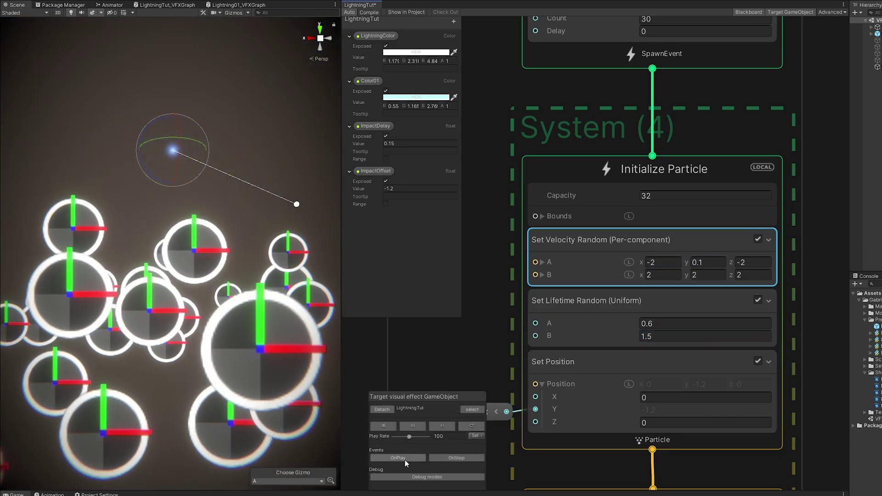
{"action": "left_click", "coordinate": [406, 458]}
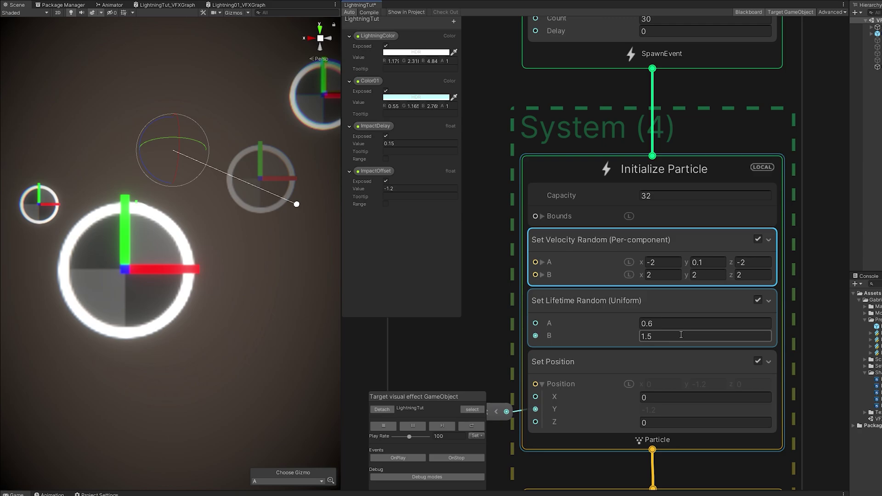
Step: Set the main texture of the PARTICLES Output Particle Quad to Default-Particle
{"action": "scroll", "coordinate": [666, 381], "scroll_direction": "down", "scroll_amount": 5}
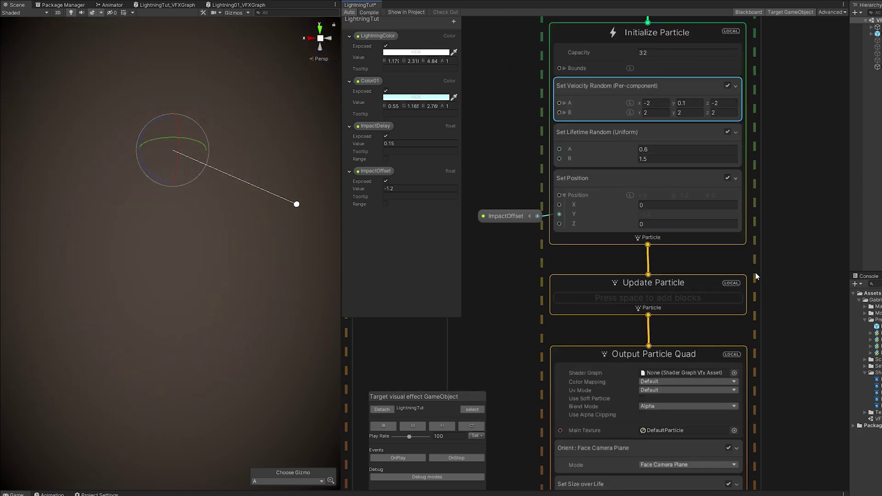
{"action": "scroll", "coordinate": [721, 216], "scroll_direction": "up", "scroll_amount": 3}
{"action": "left_click", "coordinate": [708, 210]}
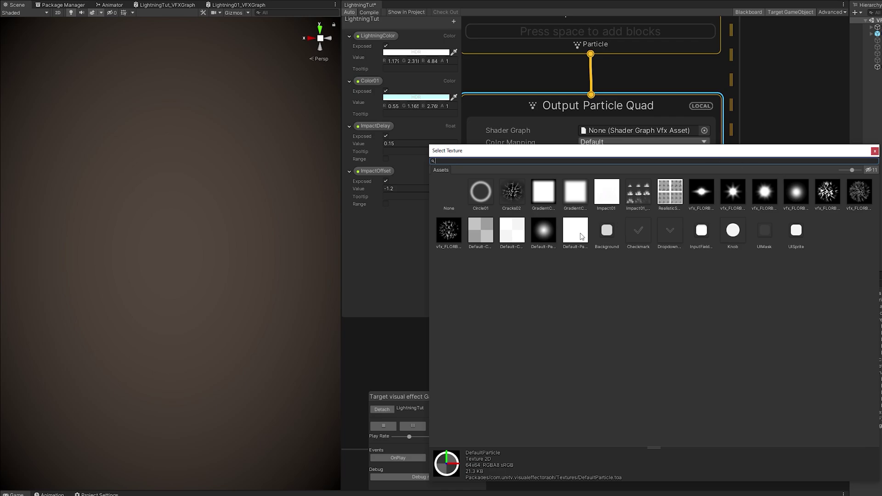
{"action": "double_click", "coordinate": [548, 234]}
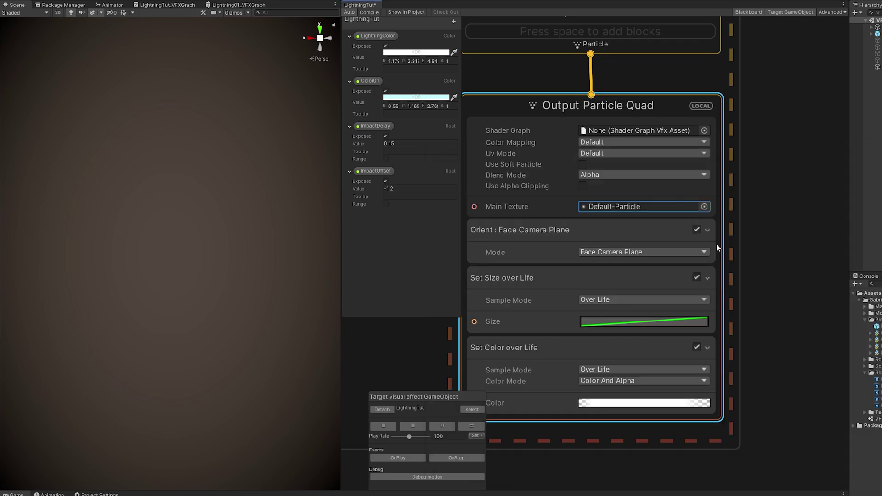
Step: Change the PARTICLES Size over Life curve to a smooth decline from full size to zero and replay the effect
{"action": "middle_click_drag", "start_coordinate": [719, 247], "coordinate": [768, 222]}
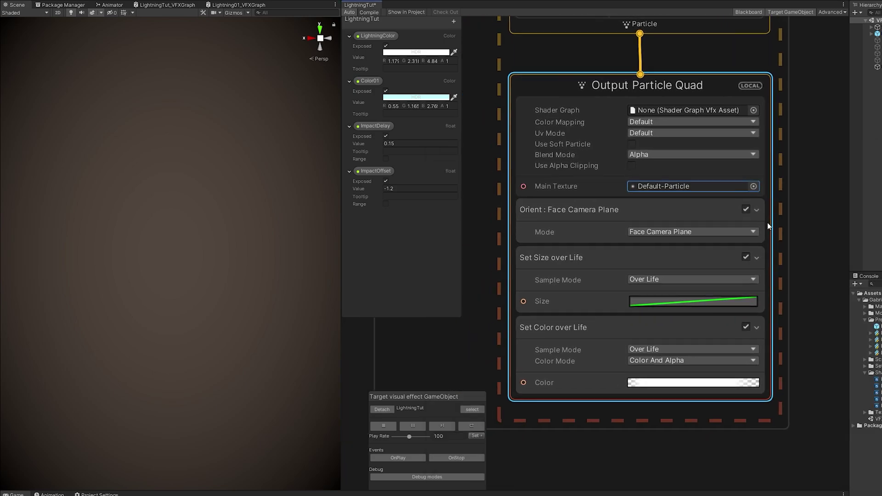
{"action": "left_click", "coordinate": [659, 301]}
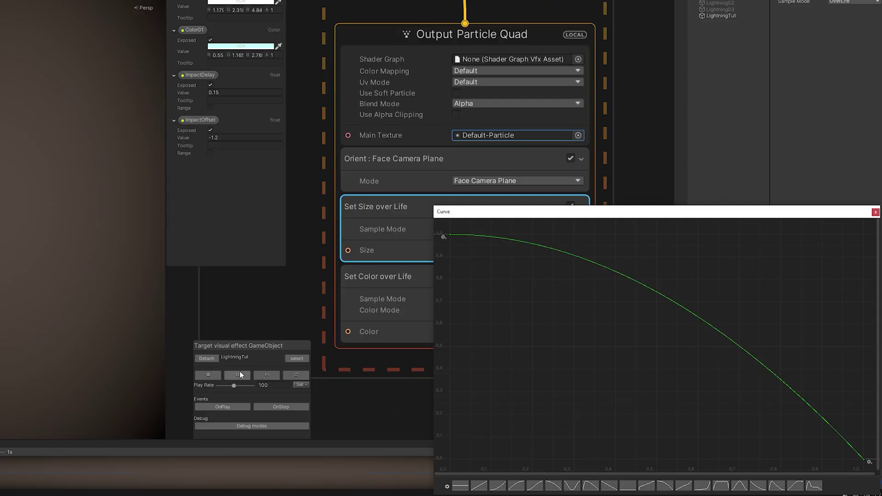
{"action": "left_click", "coordinate": [221, 405]}
Step: Orient the PARTICLES output quads Along Velocity and set their blend mode to Additive
{"action": "left_click", "coordinate": [475, 184]}
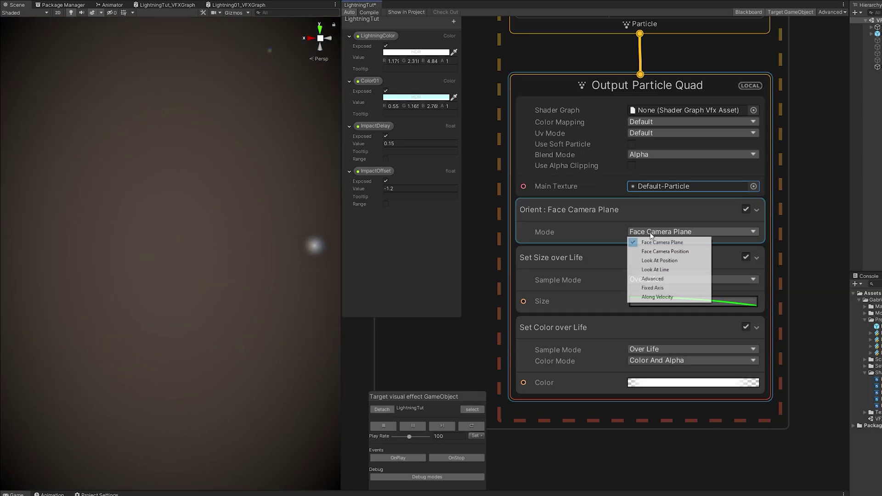
{"action": "left_click", "coordinate": [658, 297]}
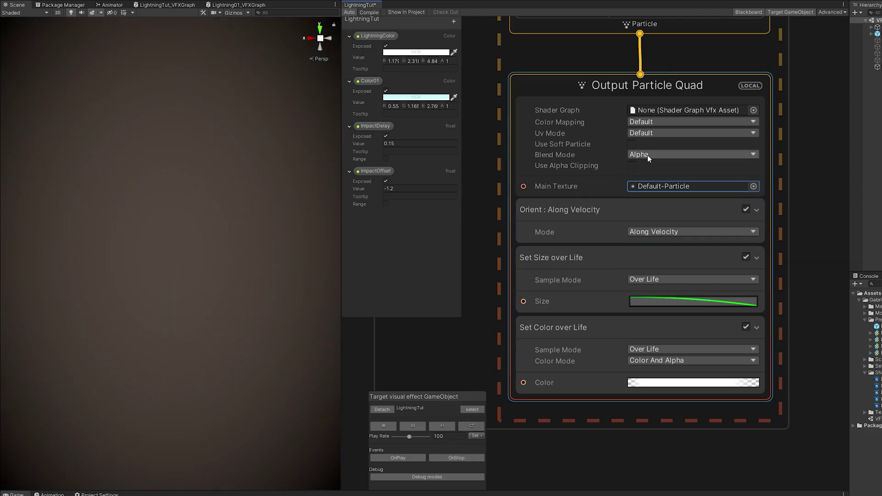
{"action": "left_click", "coordinate": [648, 157]}
{"action": "left_click", "coordinate": [651, 165]}
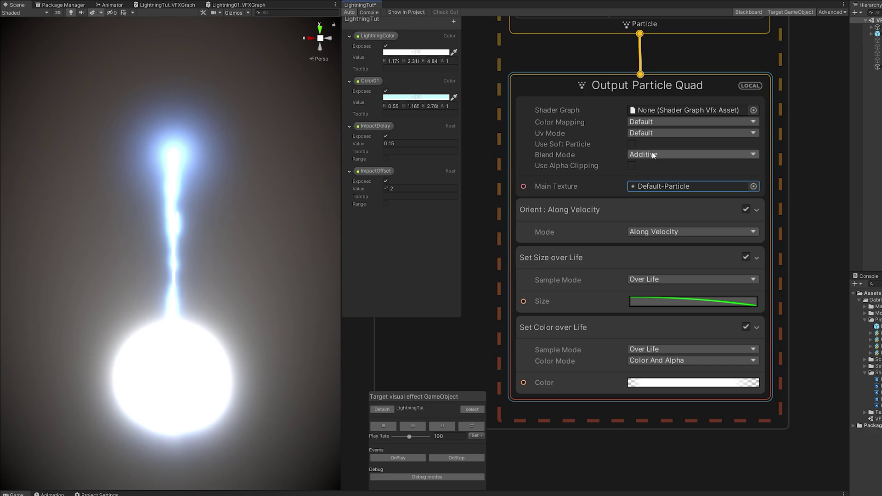
Step: Add a Set Scale block above Set Color over Life with X 0.1 and Y 0.5, and replay the effect
{"action": "left_click", "coordinate": [592, 335]}
{"action": "key", "text": "space"}
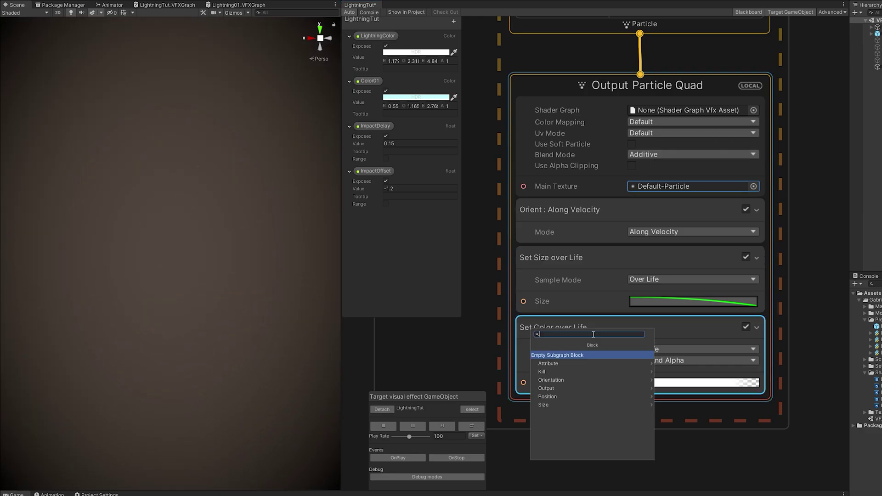
{"action": "type", "text": "set scale"}
{"action": "key", "text": "Return"}
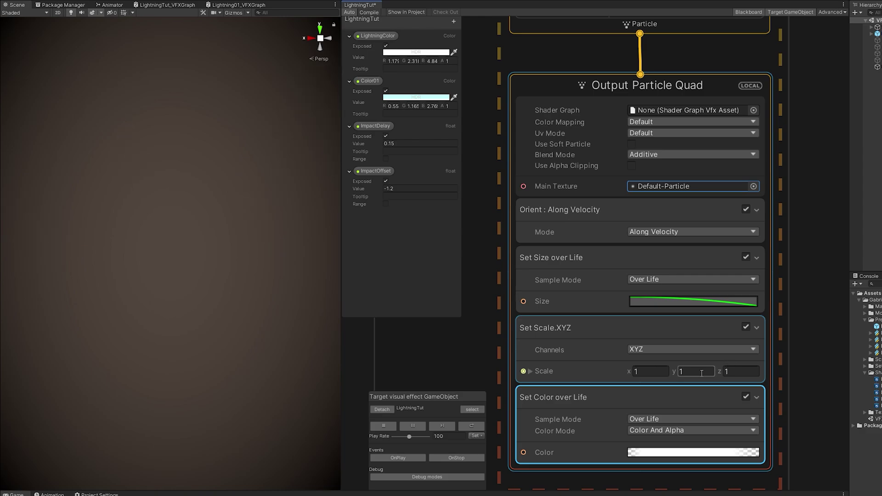
{"action": "left_click", "coordinate": [650, 371]}
{"action": "type", "text": "0.1"}
{"action": "key", "text": "Tab"}
{"action": "left_click", "coordinate": [410, 456]}
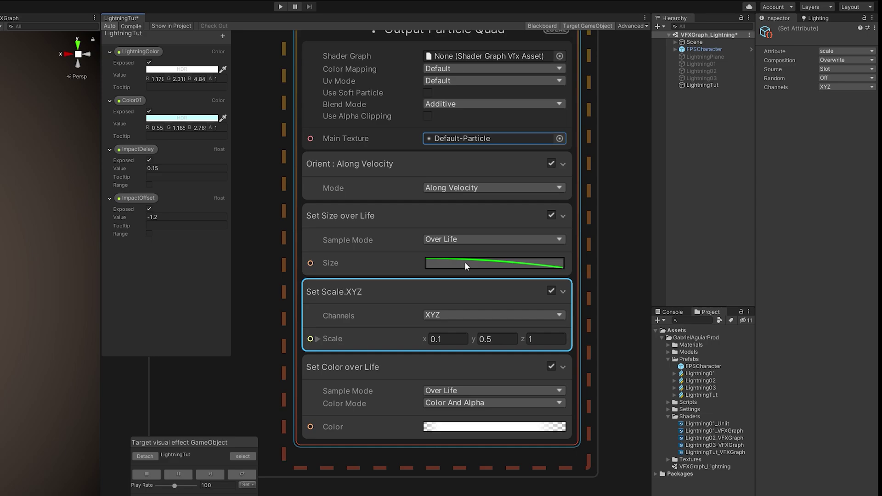
Step: Make the Set Scale block uniformly random between A (0.02, 0.3, 1) and B (0.08, 0.5, 1), and replay the effect
{"action": "left_click", "coordinate": [825, 79]}
{"action": "left_click", "coordinate": [809, 108]}
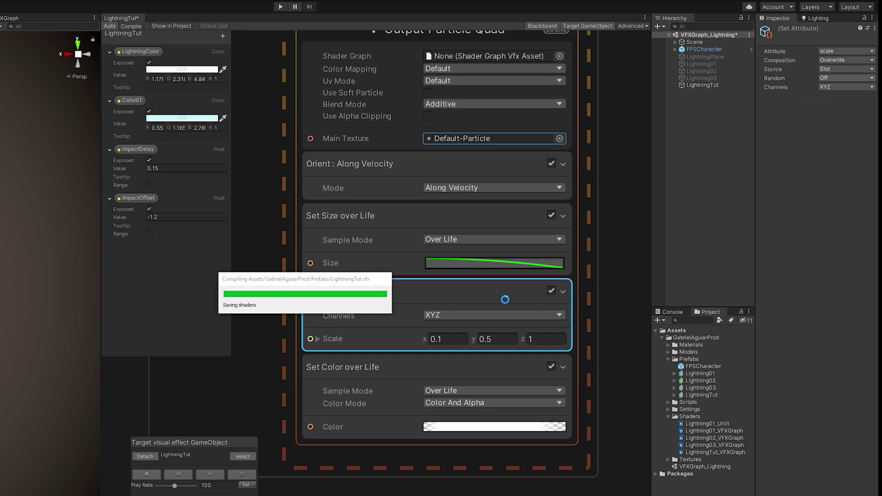
{"action": "left_click", "coordinate": [393, 456]}
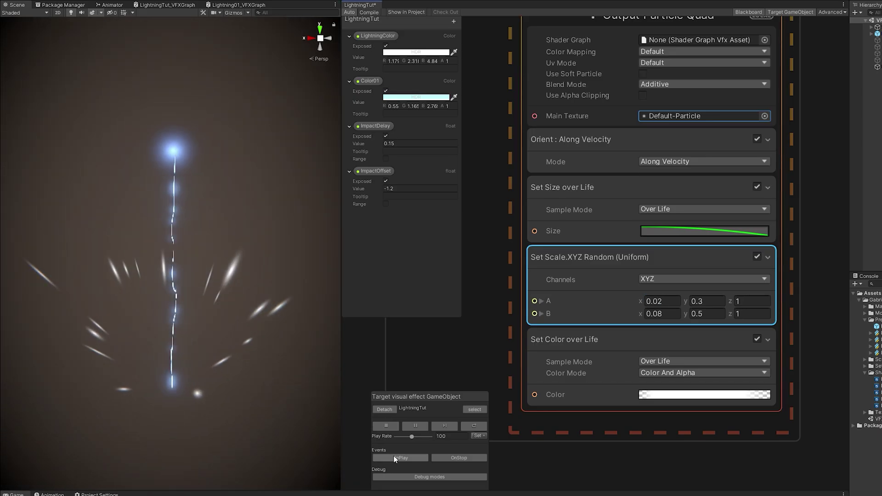
{"action": "left_click", "coordinate": [393, 456]}
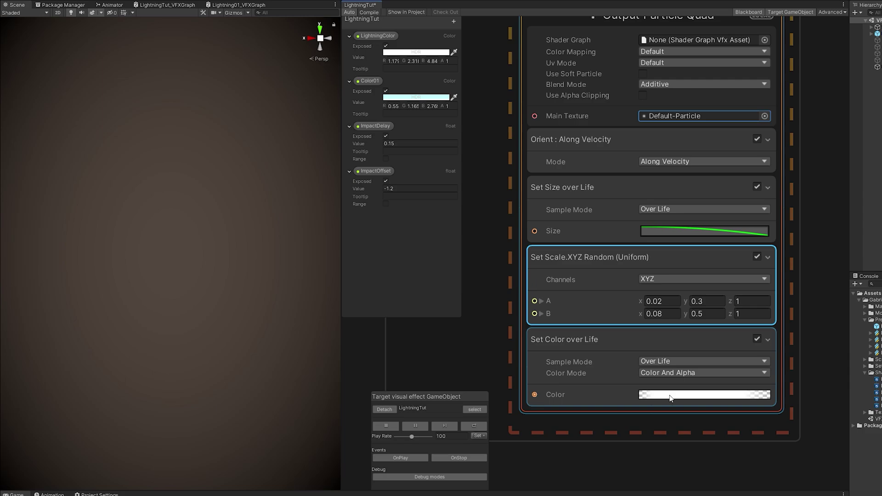
Step: Add a Set Color block above Set Color over Life in the PARTICLES output and connect a Color01 node to it
{"action": "key", "text": "space"}
{"action": "type", "text": "se"}
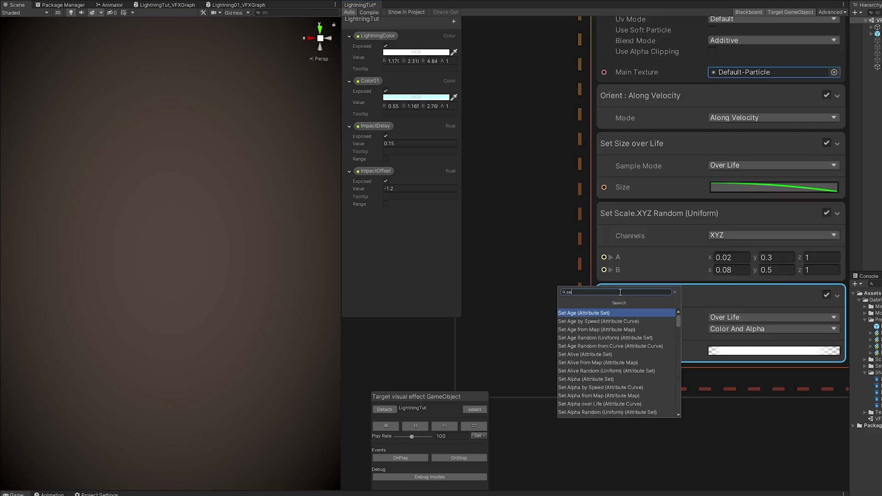
{"action": "type", "text": "t color"}
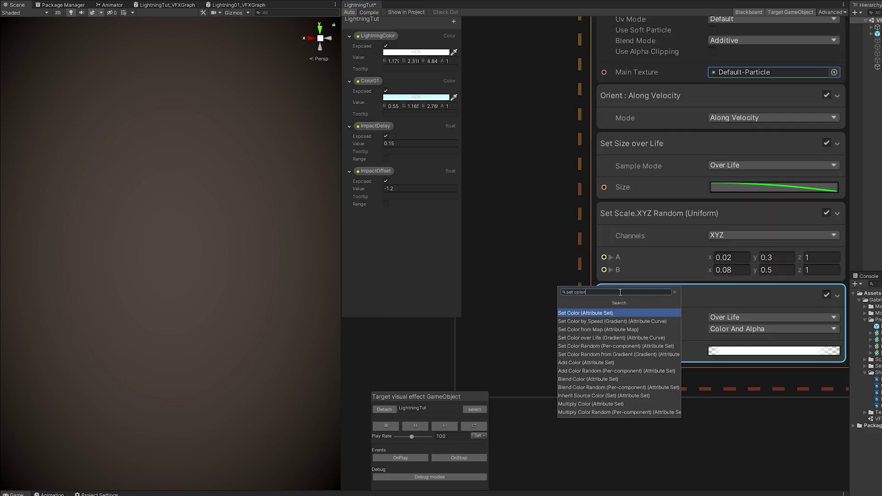
{"action": "key", "text": "Return"}
{"action": "left_click_drag", "start_coordinate": [370, 81], "coordinate": [492, 298]}
{"action": "left_click_drag", "start_coordinate": [550, 304], "coordinate": [604, 324]}
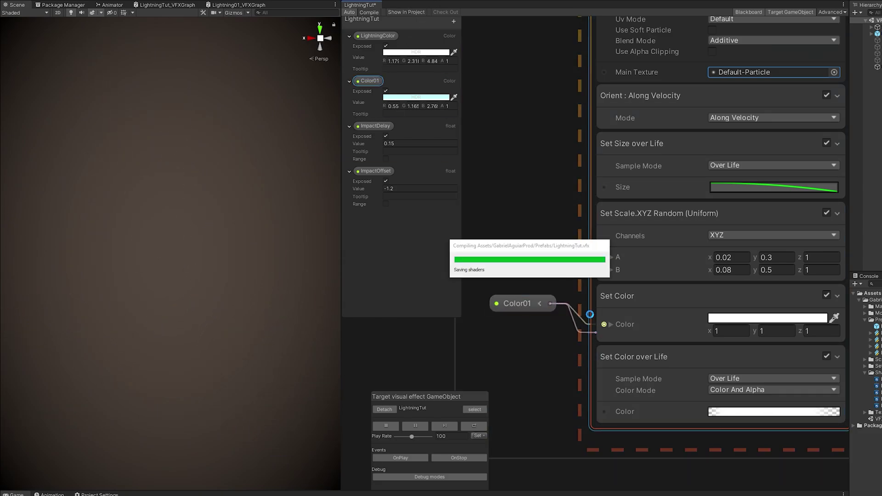
Step: Set the composition of the PARTICLES Color over Life block to Multiply and replay the effect
{"action": "left_click", "coordinate": [653, 357]}
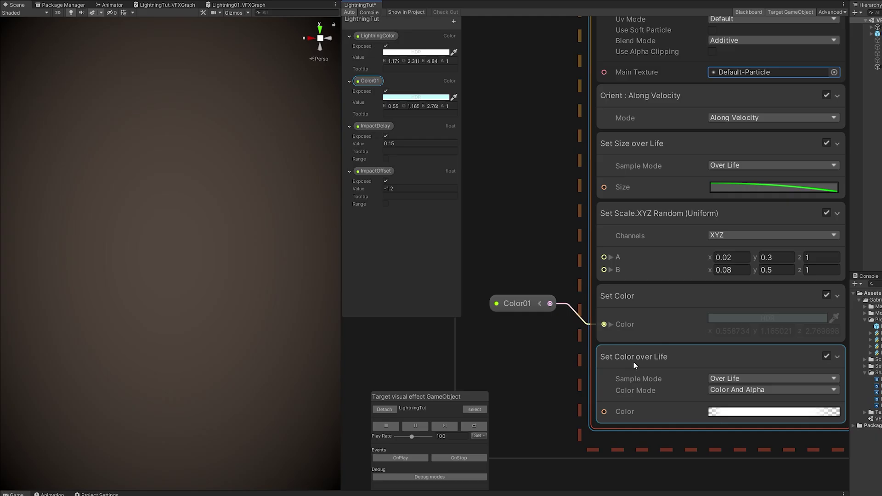
{"action": "left_click", "coordinate": [833, 57]}
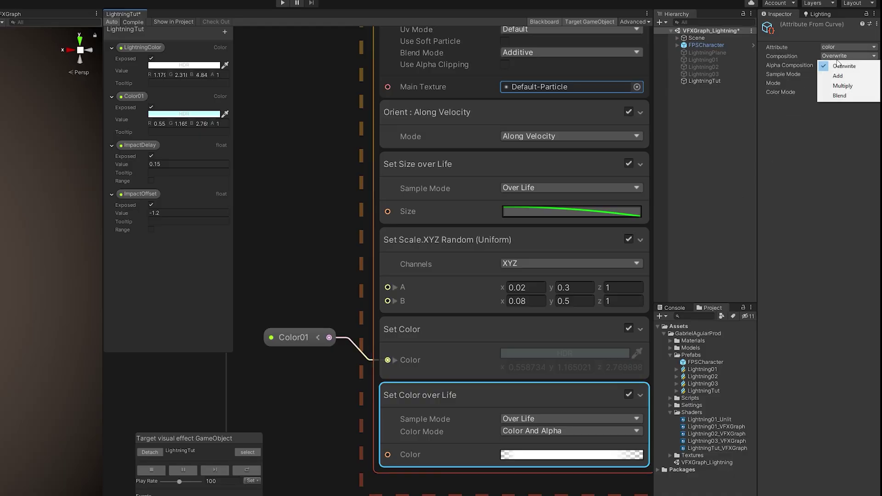
{"action": "left_click", "coordinate": [838, 86]}
{"action": "left_click", "coordinate": [408, 458]}
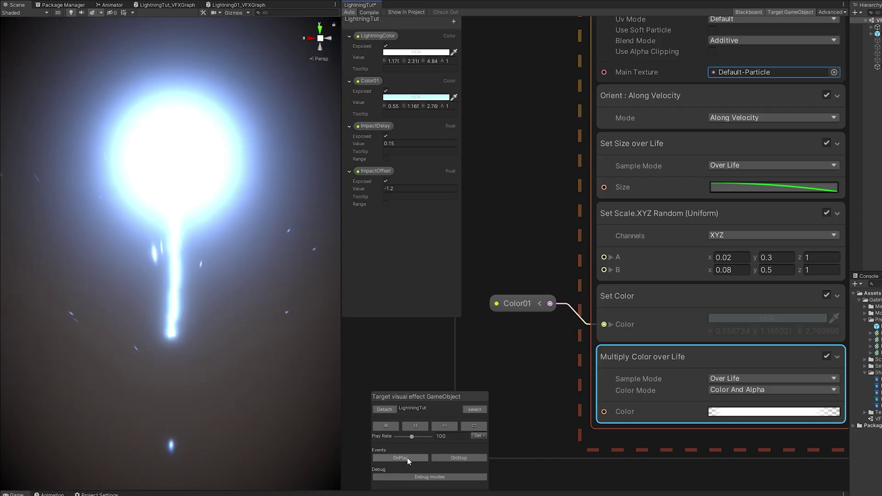
Step: Set the PARTICLES random lifetime to A 0.3 and B 0.8, and replay the effect
{"action": "scroll", "coordinate": [522, 189], "scroll_direction": "up", "scroll_amount": 10}
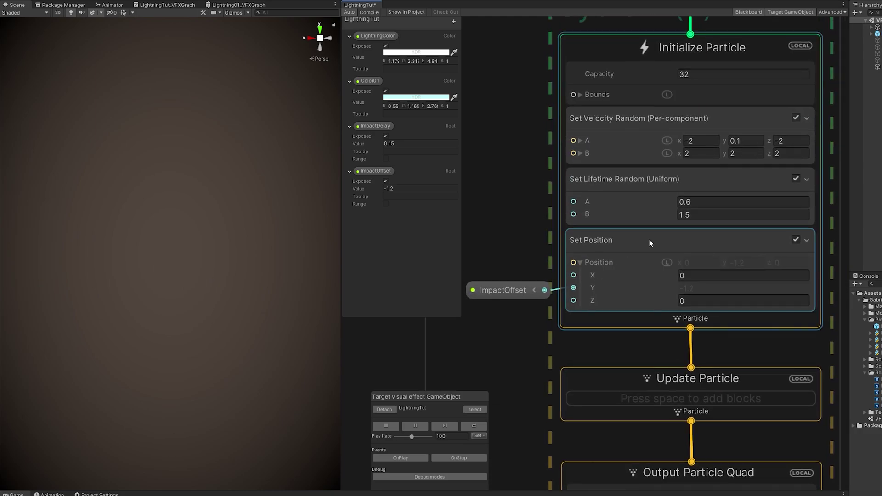
{"action": "left_click", "coordinate": [707, 202]}
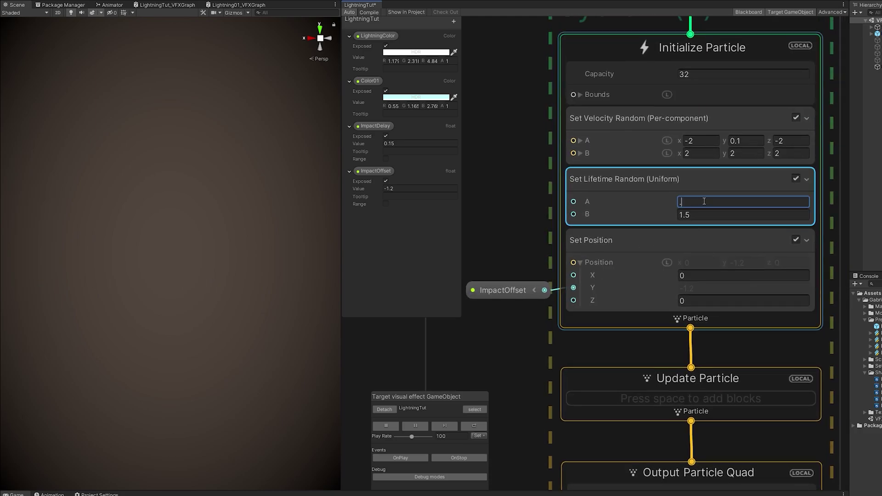
{"action": "type", "text": "0.8"}
{"action": "left_click", "coordinate": [385, 455]}
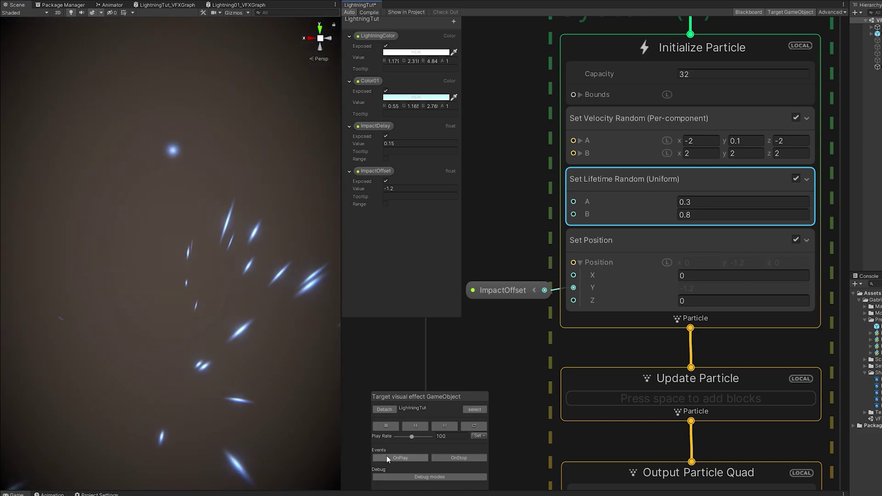
Step: Set the PARTICLES random lifetime to A 0.2 and B 0.5, and replay the effect several times
{"action": "left_click", "coordinate": [387, 456]}
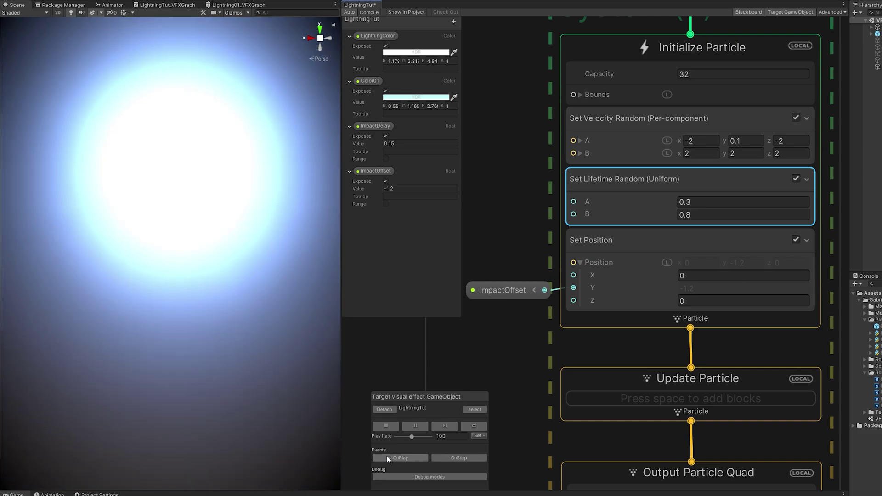
{"action": "left_click", "coordinate": [387, 456]}
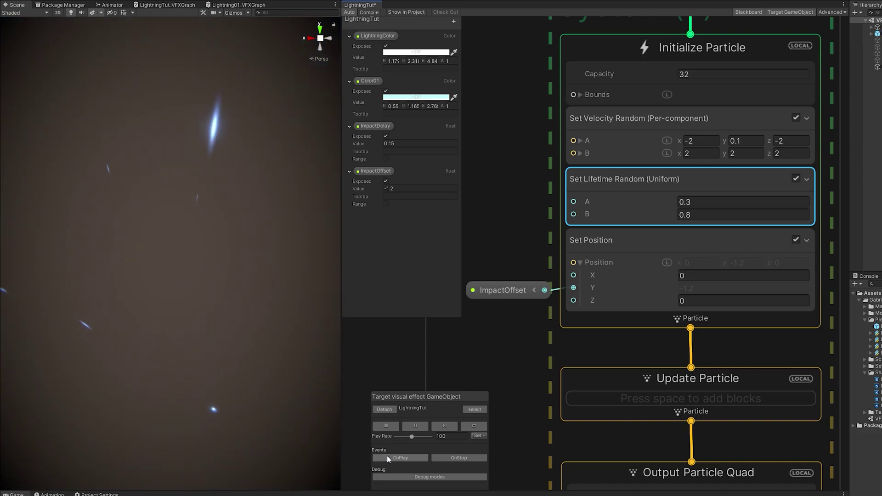
{"action": "left_click", "coordinate": [695, 202]}
{"action": "type", "text": ".2"}
{"action": "left_click", "coordinate": [696, 210]}
{"action": "type", "text": ".5"}
{"action": "left_click", "coordinate": [418, 454]}
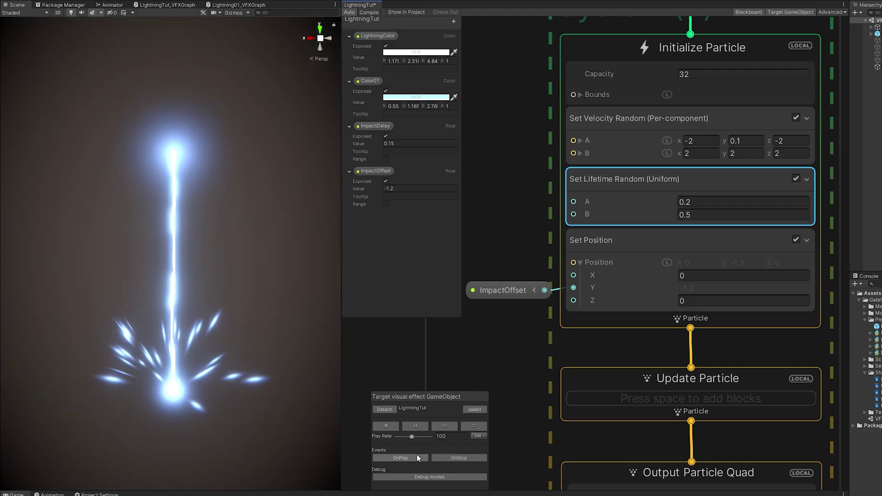
{"action": "left_click", "coordinate": [417, 454]}
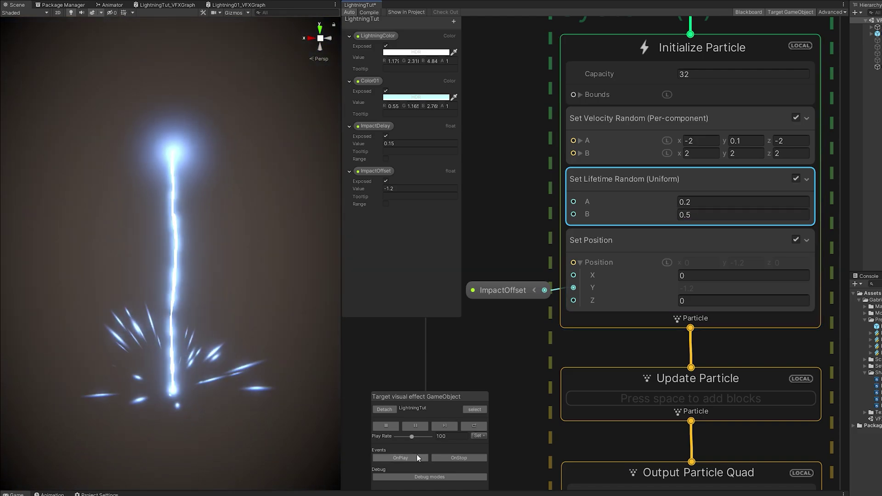
{"action": "left_click", "coordinate": [417, 454]}
{"action": "left_click", "coordinate": [417, 454]}
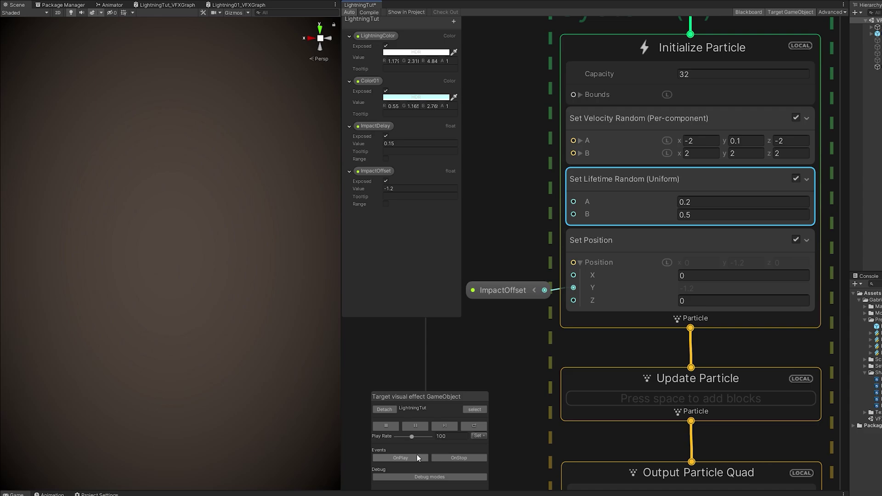
{"action": "left_click", "coordinate": [417, 454]}
{"action": "left_click", "coordinate": [418, 454]}
Step: Duplicate the glow group, place the copy beside the PARTICLES group and title it IMPACTGLOW
{"action": "scroll", "coordinate": [531, 350], "scroll_direction": "down", "scroll_amount": 6}
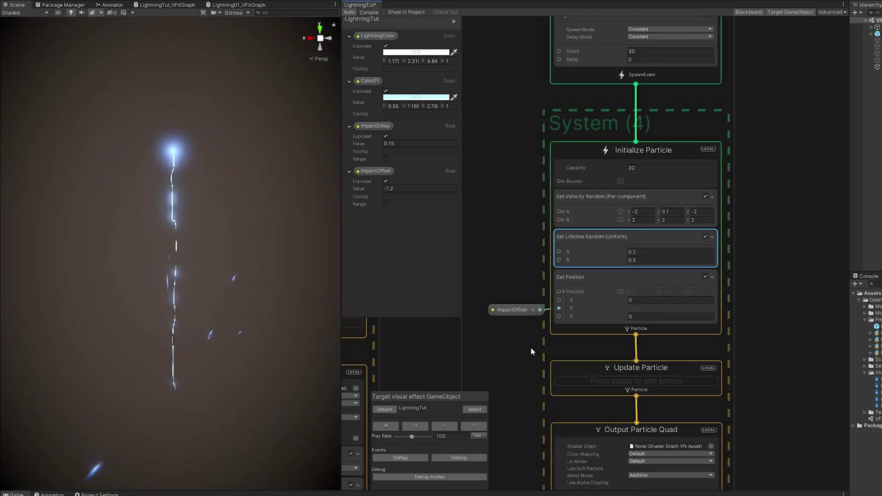
{"action": "middle_click_drag", "start_coordinate": [670, 197], "coordinate": [785, 174]}
{"action": "left_click", "coordinate": [630, 189]}
{"action": "middle_click_drag", "start_coordinate": [781, 207], "coordinate": [555, 232]}
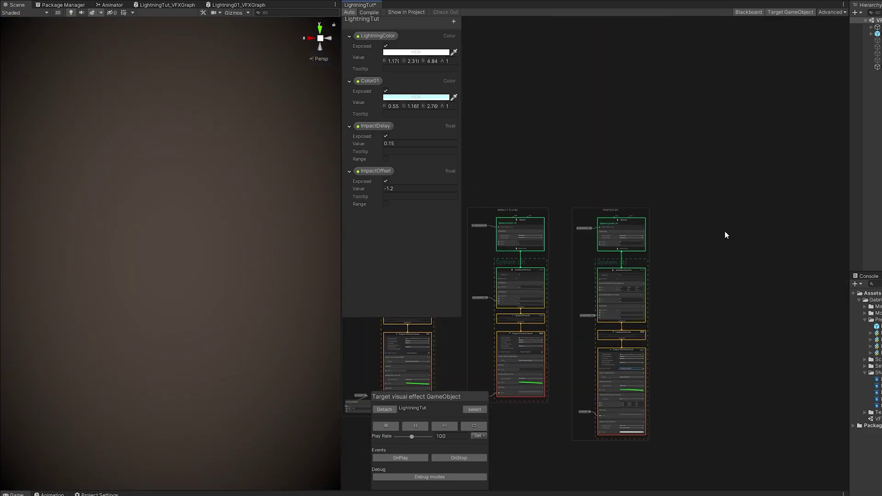
{"action": "key", "text": "ctrl+v"}
{"action": "left_click_drag", "start_coordinate": [599, 149], "coordinate": [714, 212]}
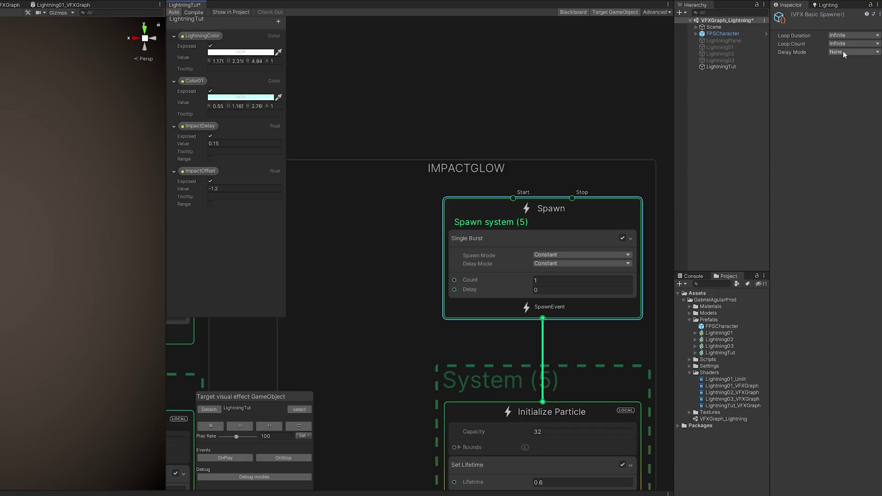
Step: Set the IMPACTGLOW spawner's delay mode to Before Loop and connect an ImpactDelay node to Delay Before Loop
{"action": "left_click", "coordinate": [842, 51]}
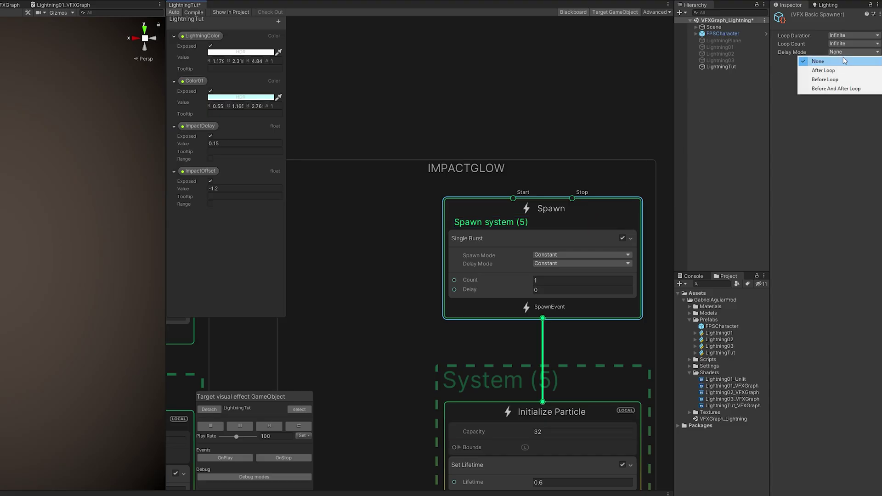
{"action": "left_click", "coordinate": [841, 69]}
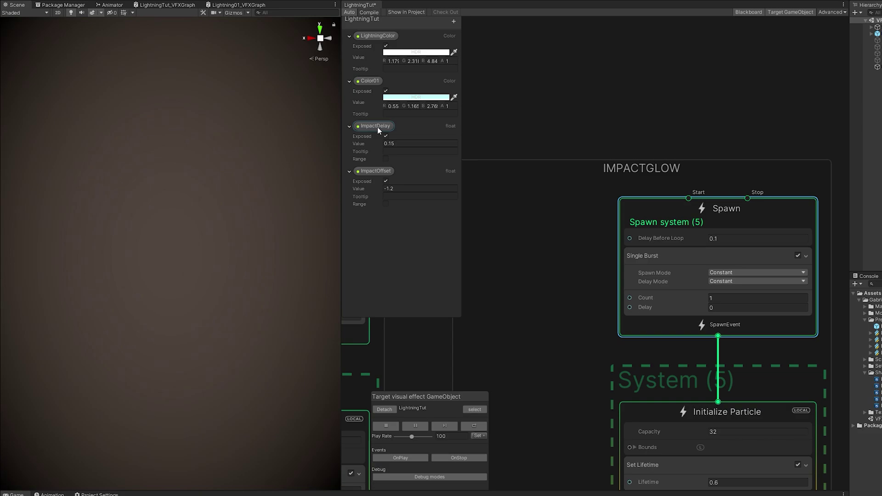
{"action": "left_click_drag", "start_coordinate": [378, 129], "coordinate": [551, 239]}
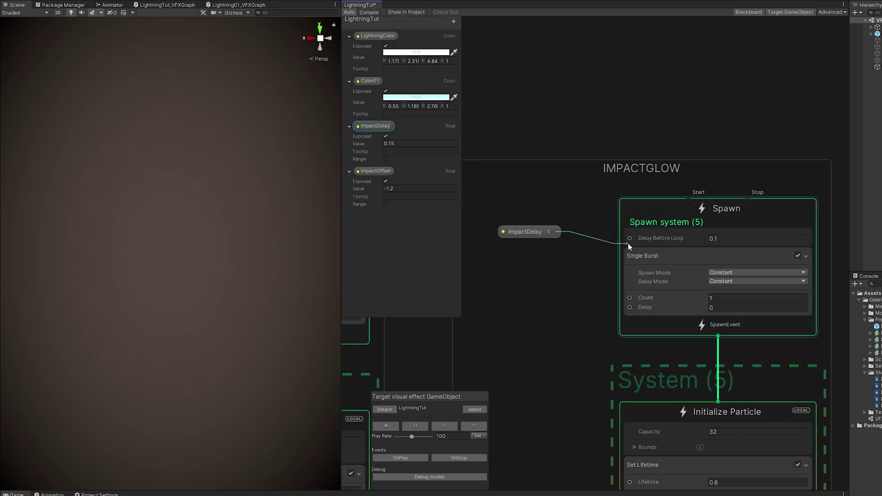
{"action": "left_click_drag", "start_coordinate": [628, 243], "coordinate": [629, 238]}
Step: Copy the Set Position block from the PARTICLES Initialize context into IMPACTGLOW's Initialize context, below Set Lifetime
{"action": "middle_click_drag", "start_coordinate": [582, 365], "coordinate": [583, 169]}
{"action": "middle_click_drag", "start_coordinate": [528, 233], "coordinate": [760, 234]}
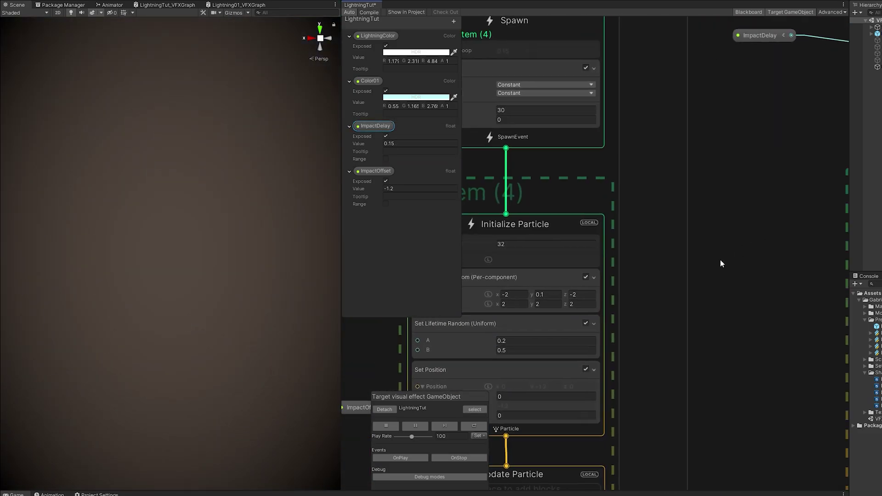
{"action": "scroll", "coordinate": [720, 259], "scroll_direction": "down", "scroll_amount": 4}
{"action": "left_click", "coordinate": [574, 340]}
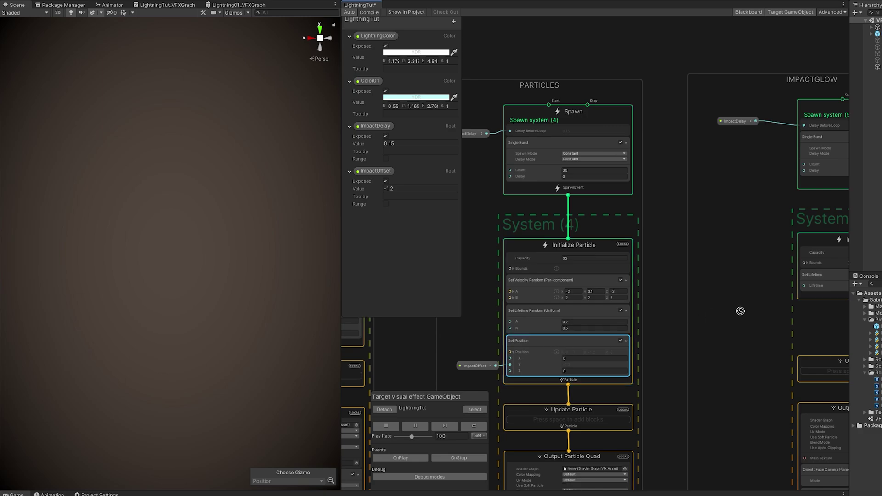
{"action": "middle_click_drag", "start_coordinate": [786, 316], "coordinate": [665, 301]}
{"action": "scroll", "coordinate": [717, 305], "scroll_direction": "up", "scroll_amount": 2}
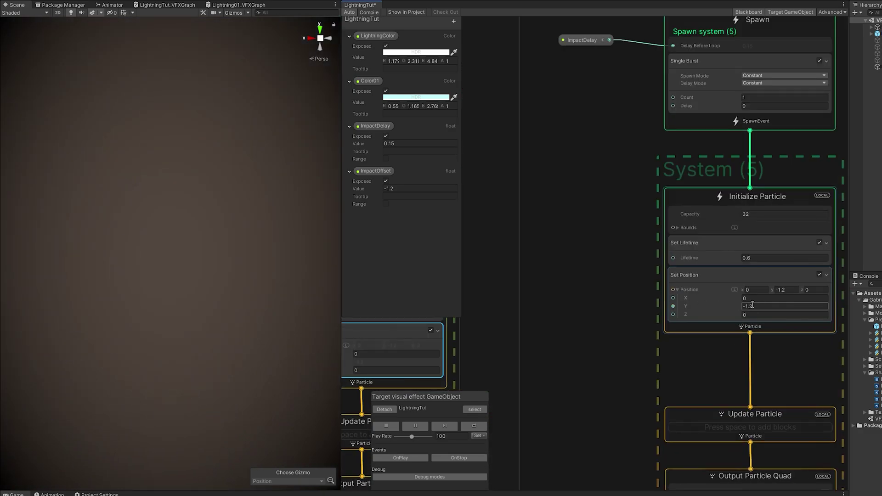
Step: Connect an ImpactOffset node to the Y position of IMPACTGLOW's Set Position block and replay the effect
{"action": "left_click_drag", "start_coordinate": [386, 174], "coordinate": [672, 307]}
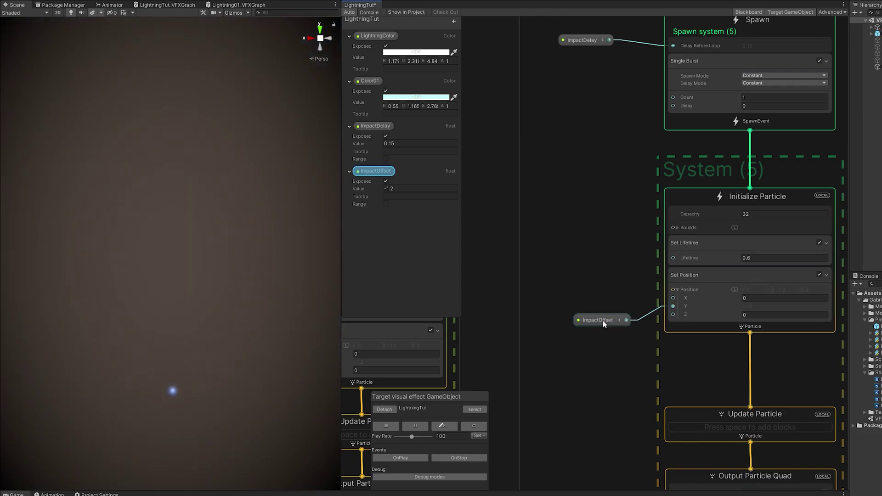
{"action": "left_click_drag", "start_coordinate": [603, 321], "coordinate": [614, 304]}
{"action": "left_click", "coordinate": [386, 460]}
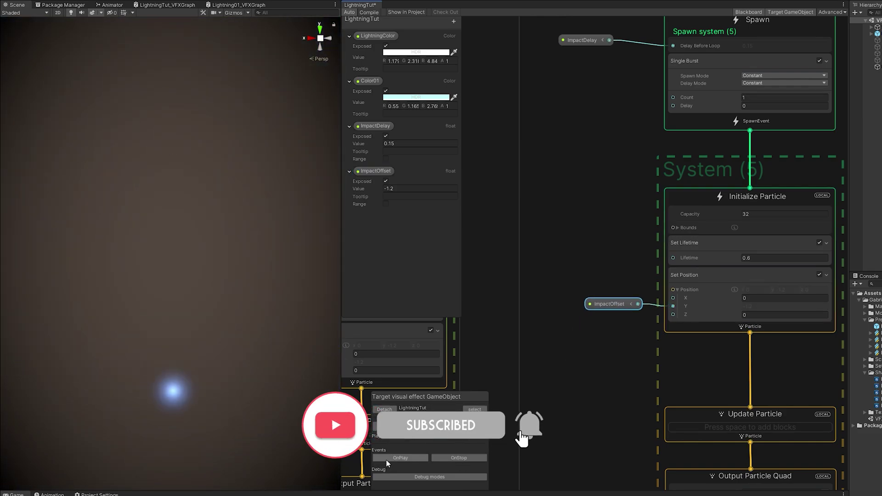
{"action": "left_click", "coordinate": [386, 459]}
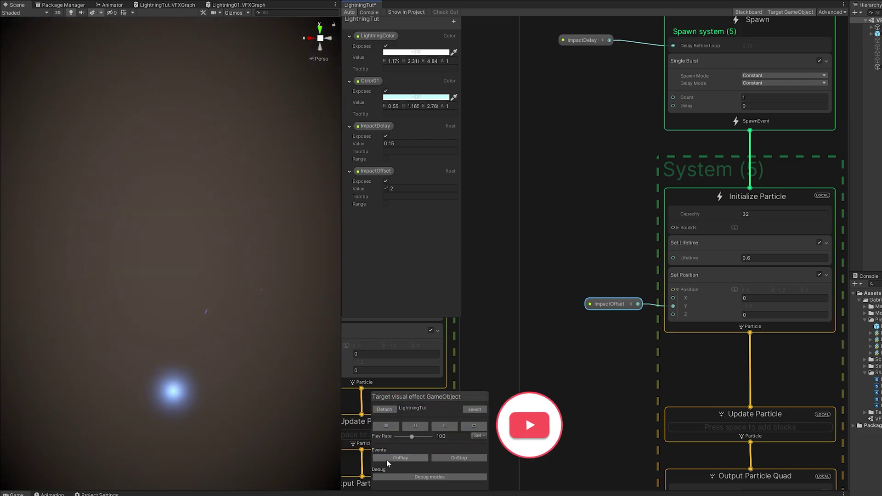
{"action": "left_click", "coordinate": [387, 460]}
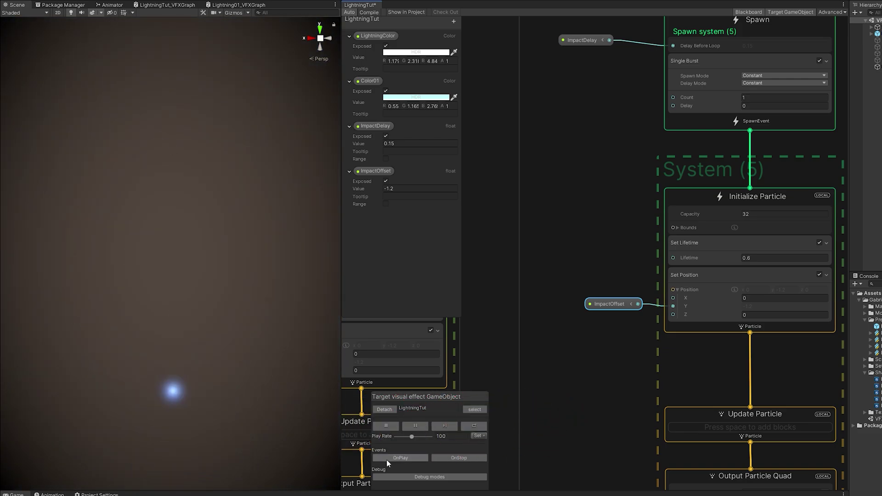
{"action": "left_click", "coordinate": [387, 459]}
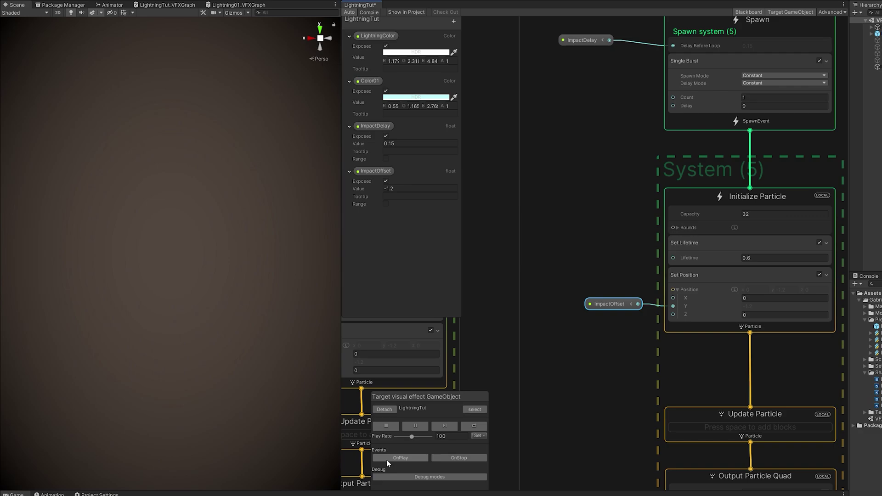